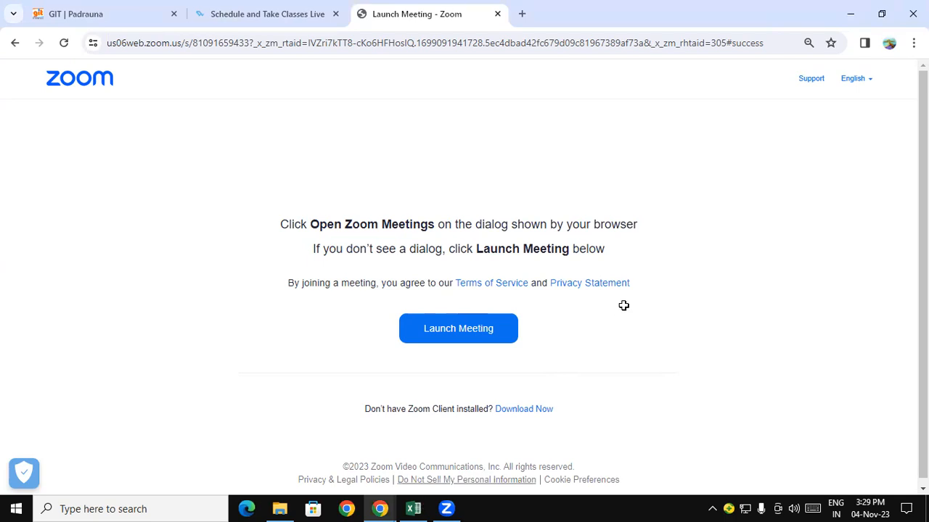
# - Switch to Excel and examine the employee sales table and SALE 2020 label on the CONSOLIDATE 2020 sheet
pyautogui.hotkey('alt', 'Tab')
pyautogui.click(461, 324)
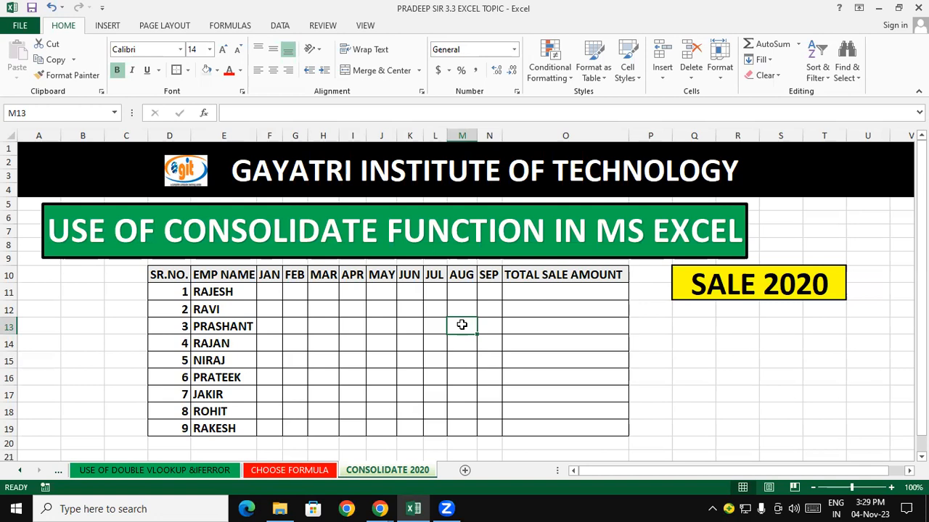
pyautogui.click(724, 271)
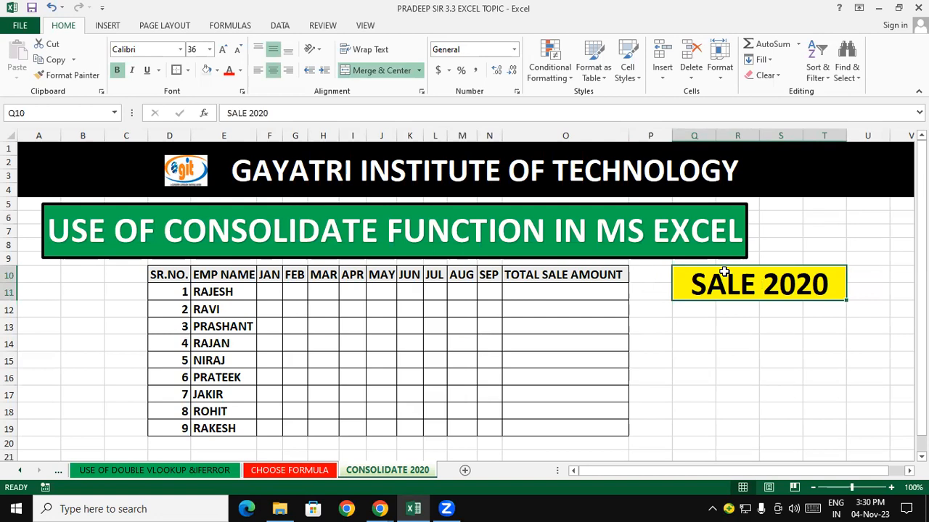
pyautogui.click(702, 352)
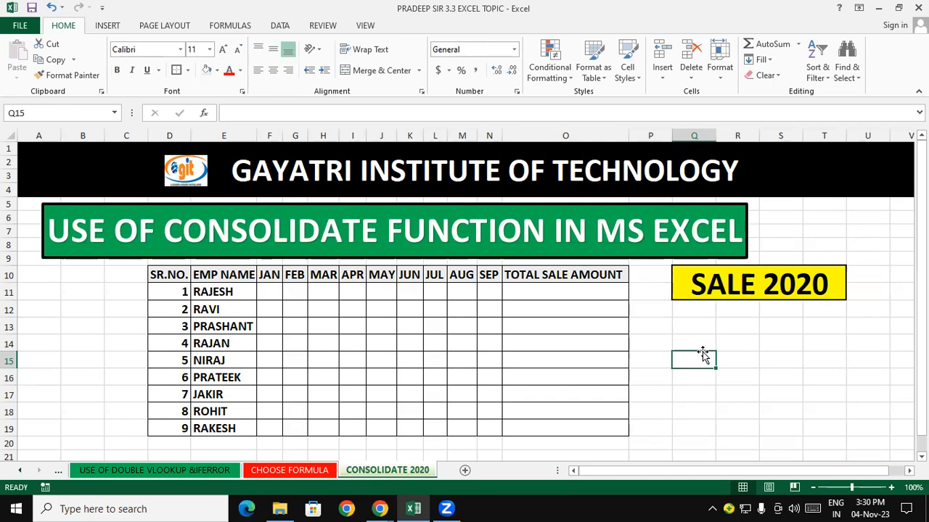
pyautogui.click(436, 305)
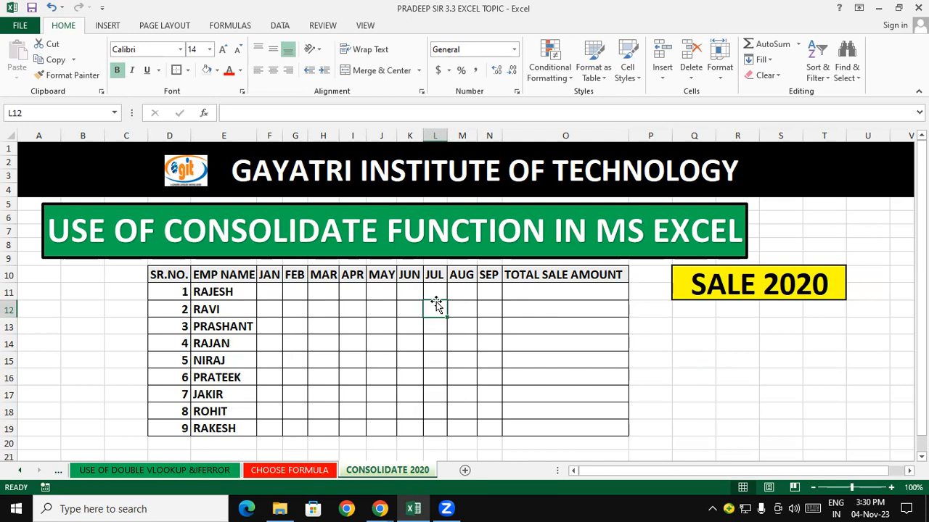
pyautogui.click(695, 331)
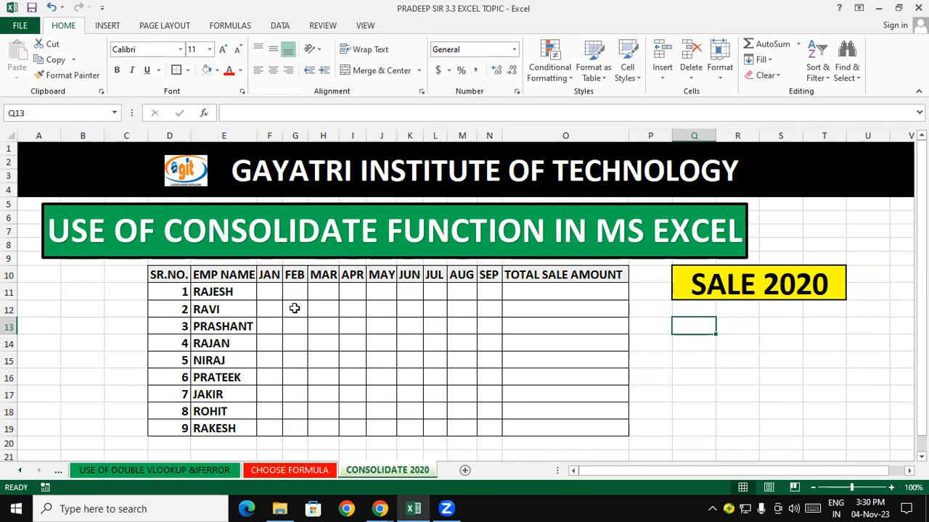
pyautogui.click(266, 298)
pyautogui.moveTo(264, 304); pyautogui.dragTo(268, 310)
pyautogui.click(360, 339)
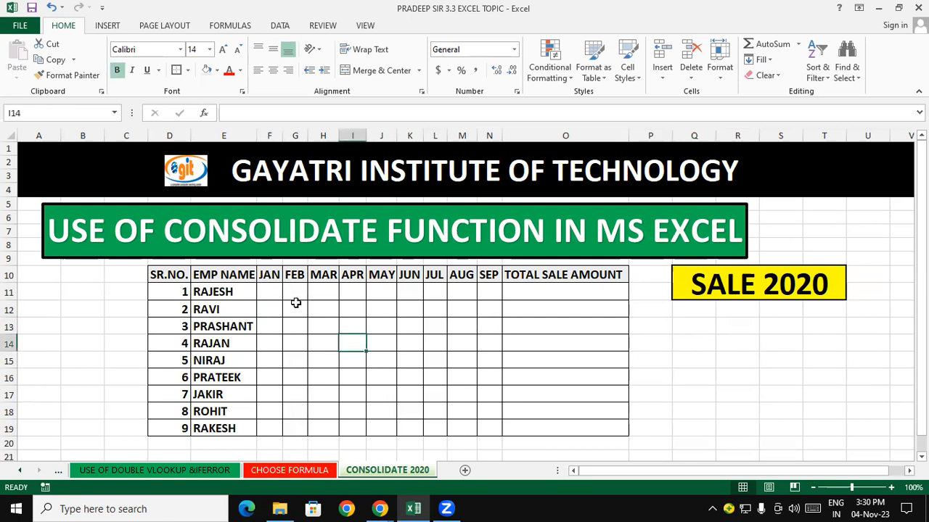
pyautogui.click(278, 296)
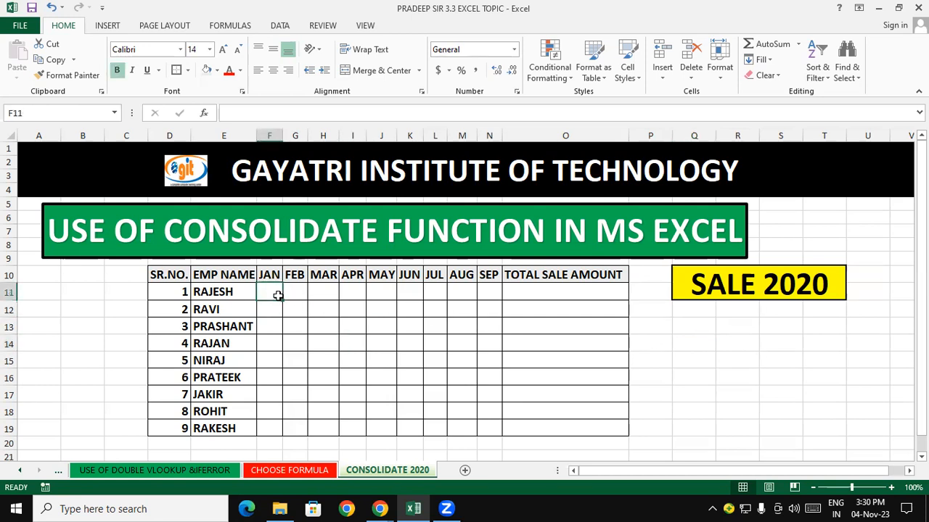
pyautogui.click(774, 283)
pyautogui.click(735, 344)
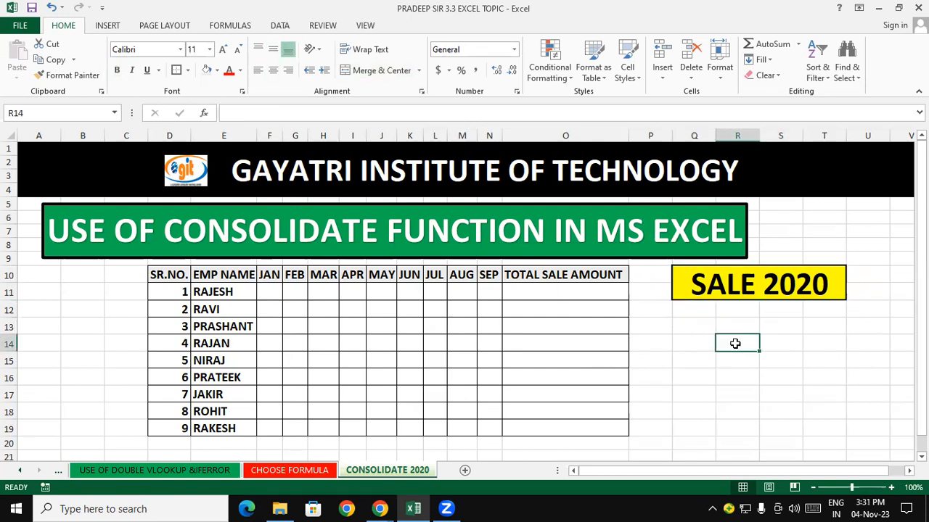
pyautogui.click(296, 290)
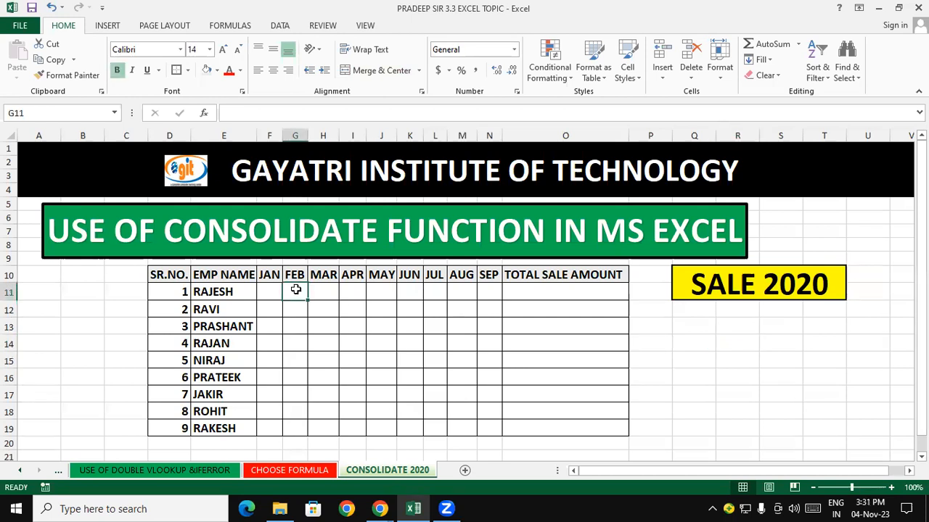
pyautogui.click(316, 291)
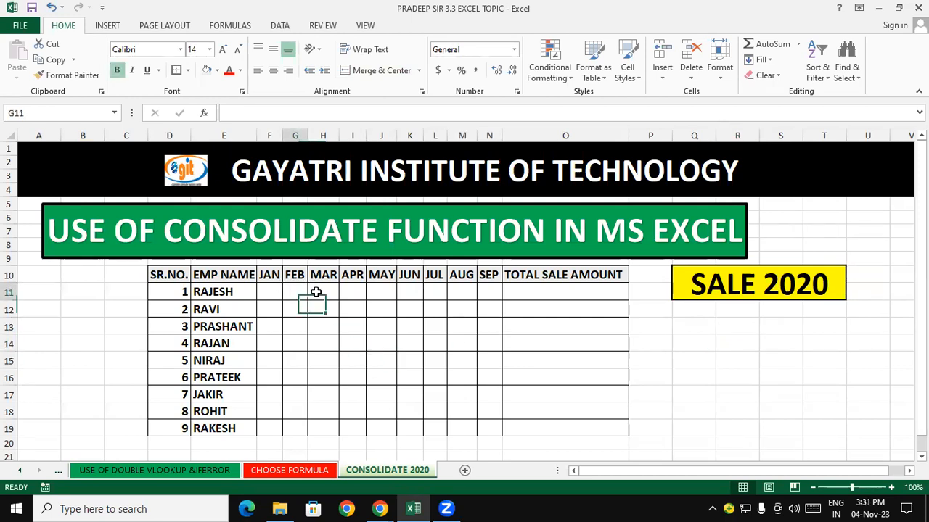
pyautogui.moveTo(316, 292); pyautogui.dragTo(381, 308)
pyautogui.click(565, 295)
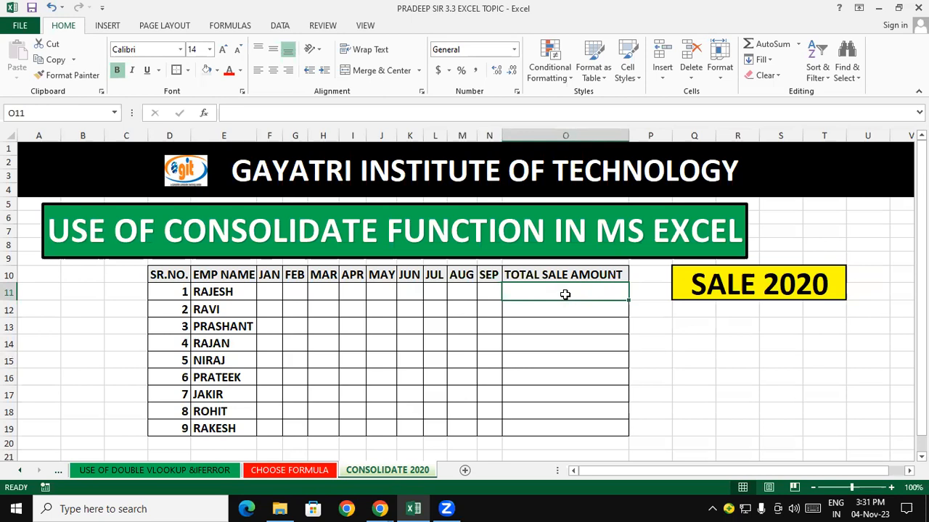
pyautogui.click(267, 291)
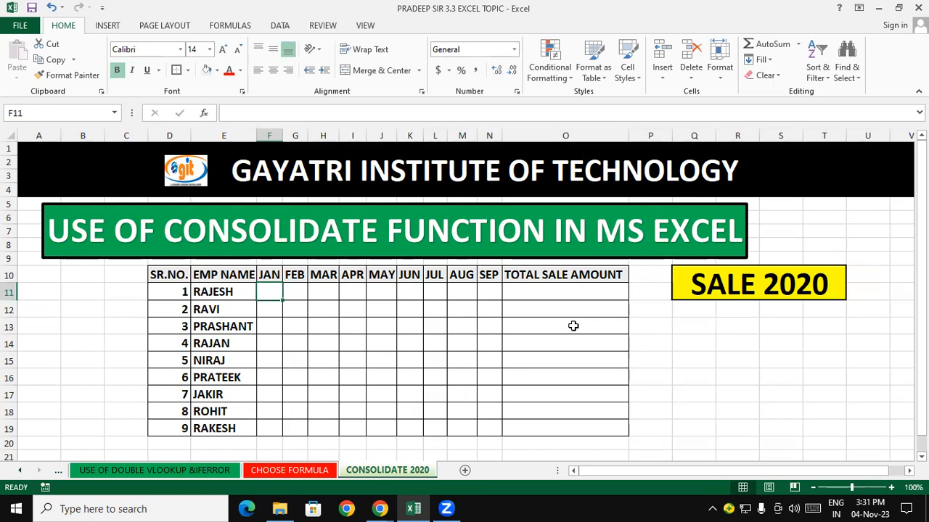
pyautogui.click(561, 299)
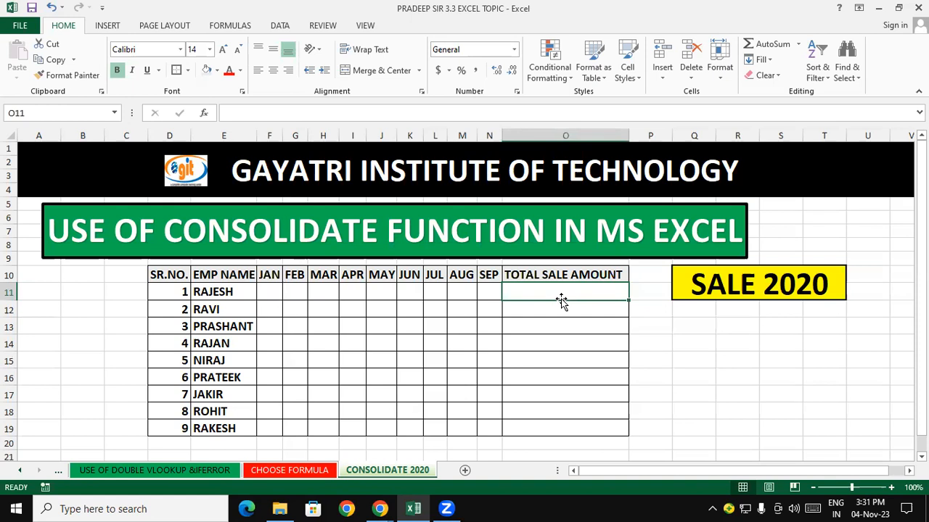
pyautogui.click(412, 330)
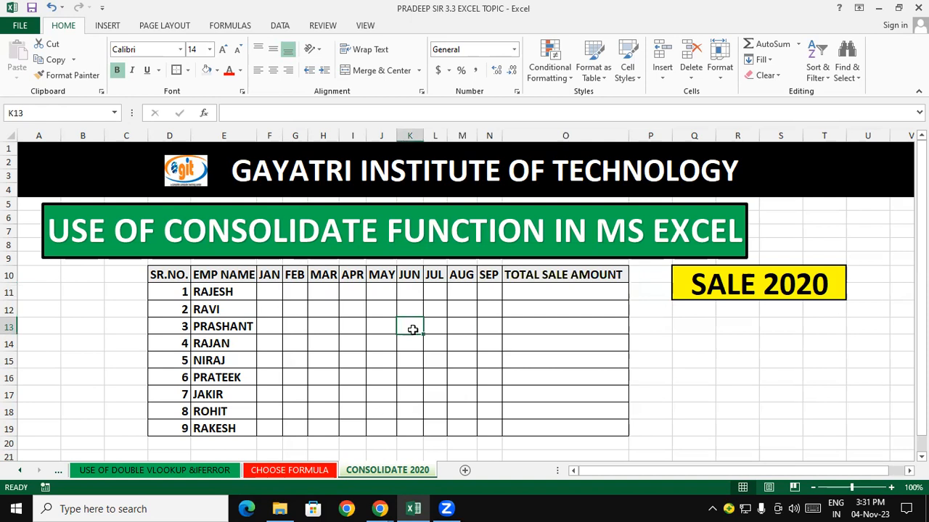
pyautogui.click(376, 339)
# - Examine the table's column headers from SR.NO. through the months to TOTAL SALE AMOUNT
pyautogui.click(156, 272)
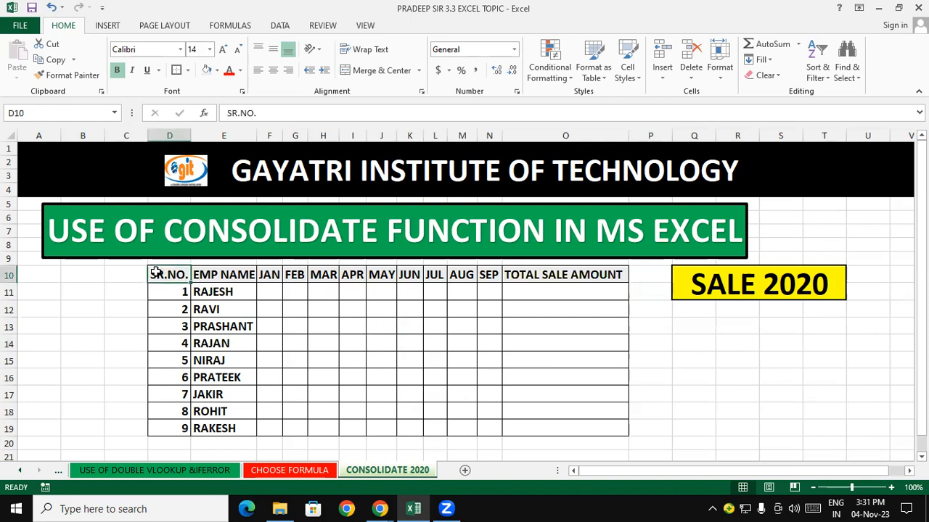
pyautogui.click(213, 272)
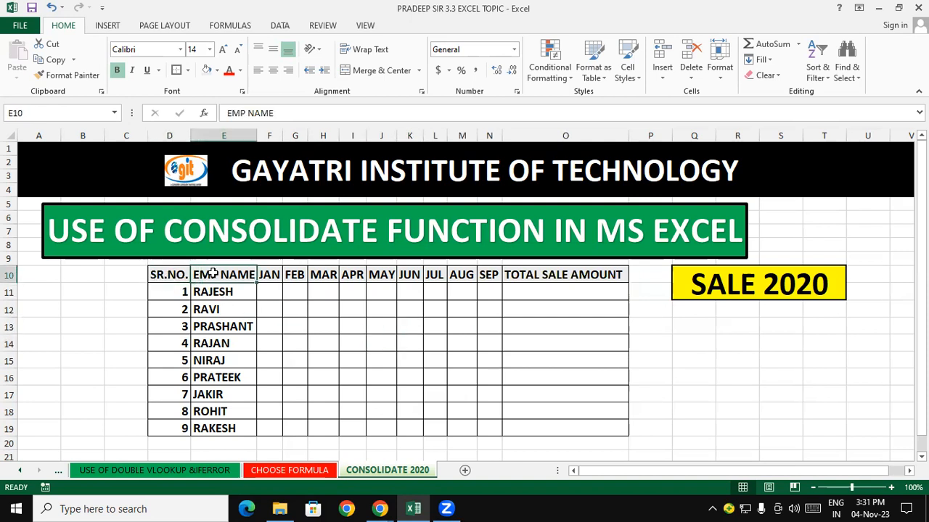
pyautogui.click(268, 276)
pyautogui.click(296, 276)
pyautogui.click(338, 278)
pyautogui.moveTo(417, 290); pyautogui.dragTo(462, 292)
pyautogui.click(526, 290)
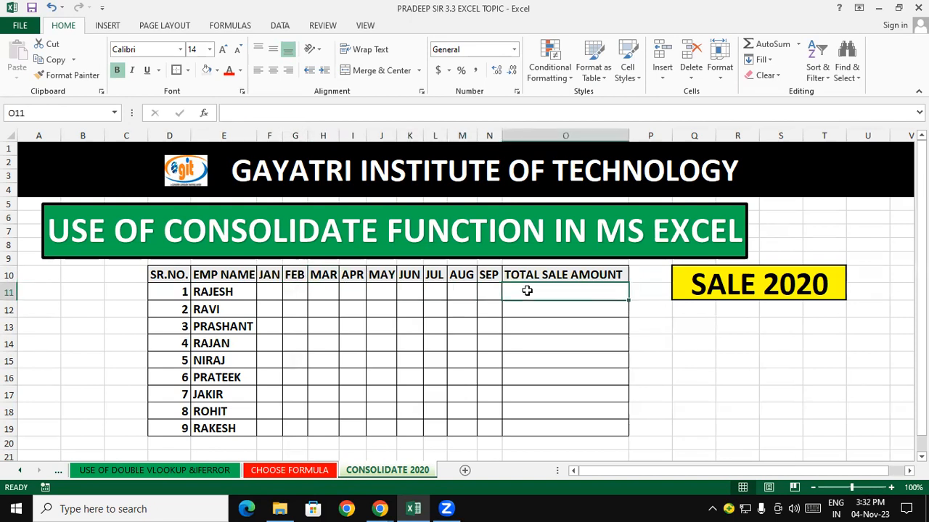
pyautogui.click(737, 344)
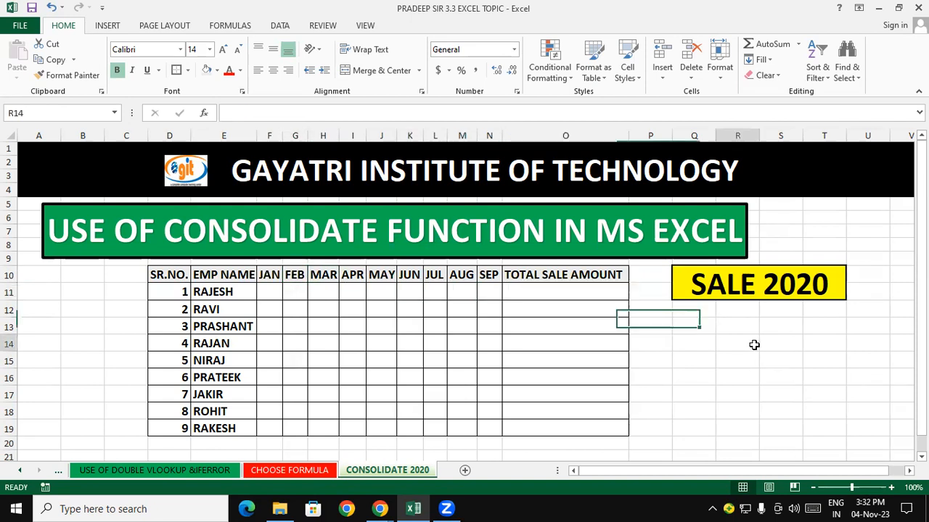
pyautogui.click(775, 293)
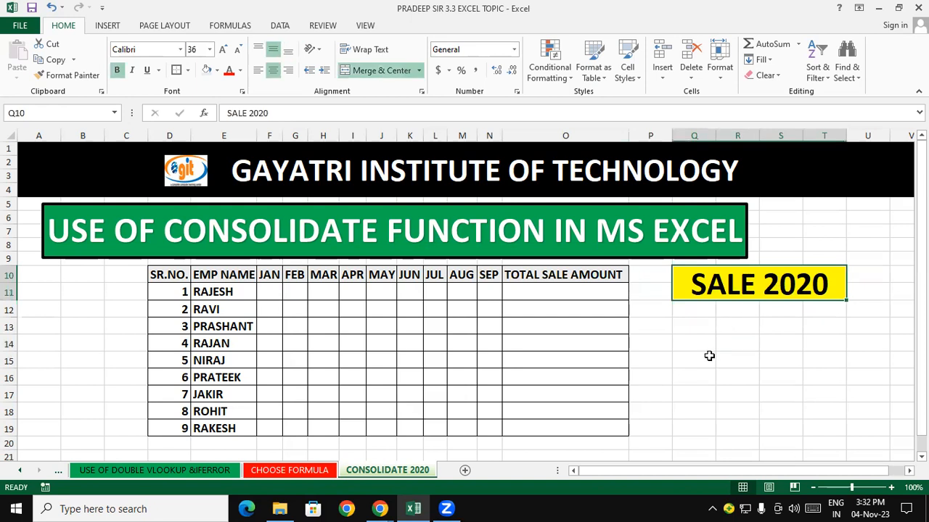
# - Add a new worksheet and rename it CONSOLIDATE 2021
pyautogui.click(465, 470)
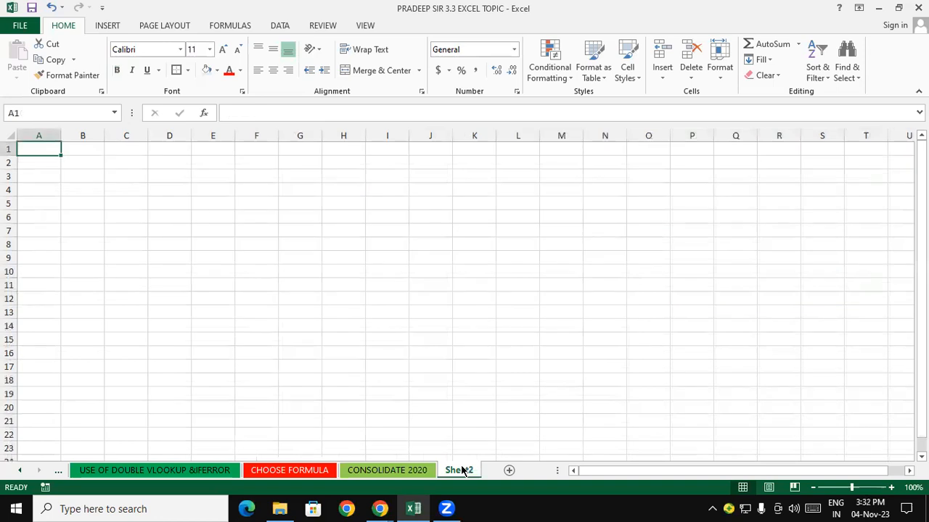
pyautogui.rightClick(462, 470)
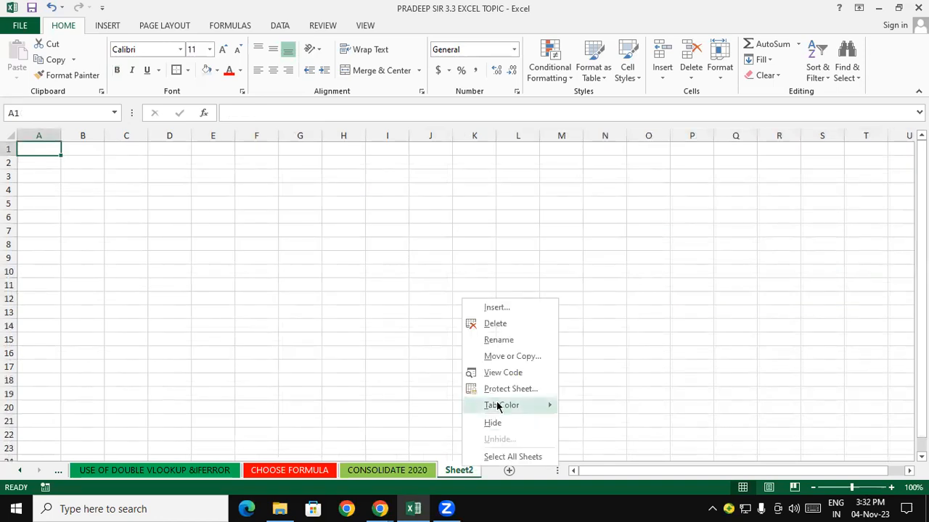
pyautogui.click(498, 343)
pyautogui.write('COSO')
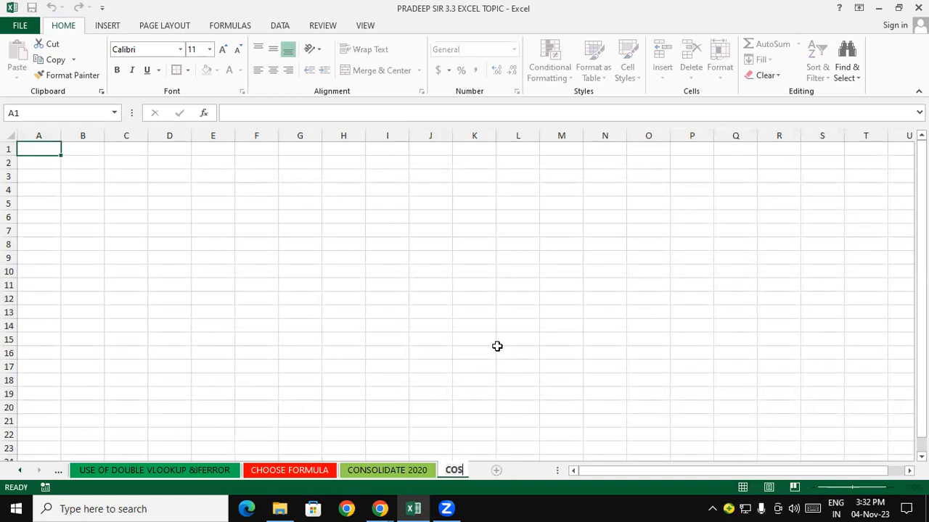
pyautogui.press('BackSpace')
pyautogui.press('BackSpace')
pyautogui.write('NSOLID')
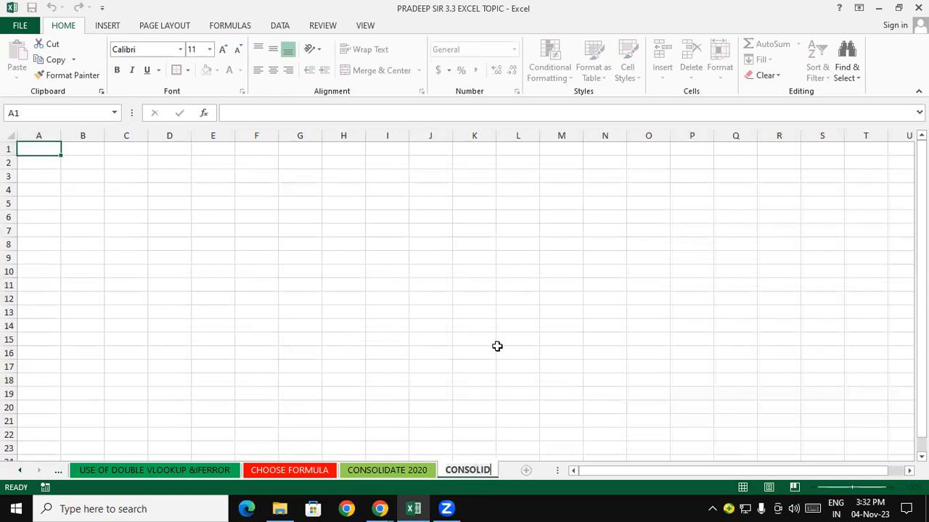
pyautogui.write('ATE 2021')
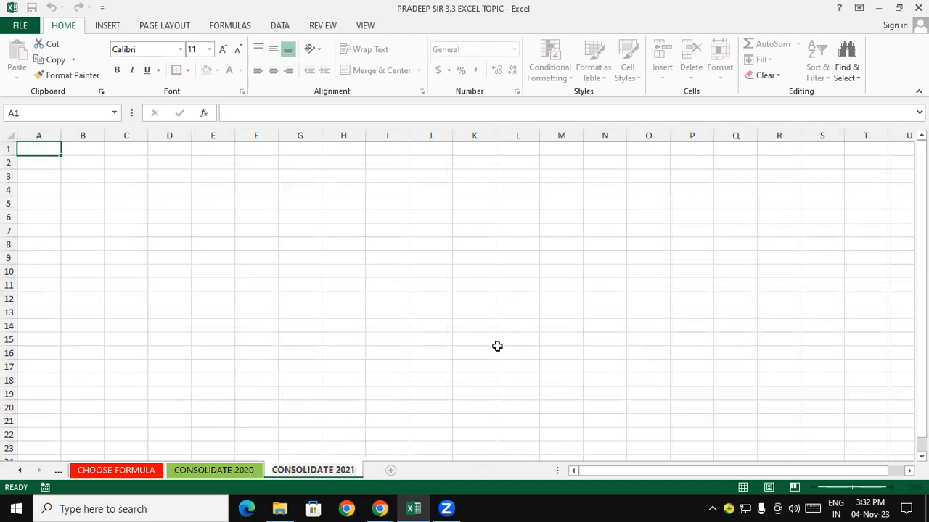
# - Copy the GAYATRI INSTITUTE OF TECHNOLOGY banner from CONSOLIDATE 2020 and paste it at the top of CONSOLIDATE 2021
pyautogui.click(239, 469)
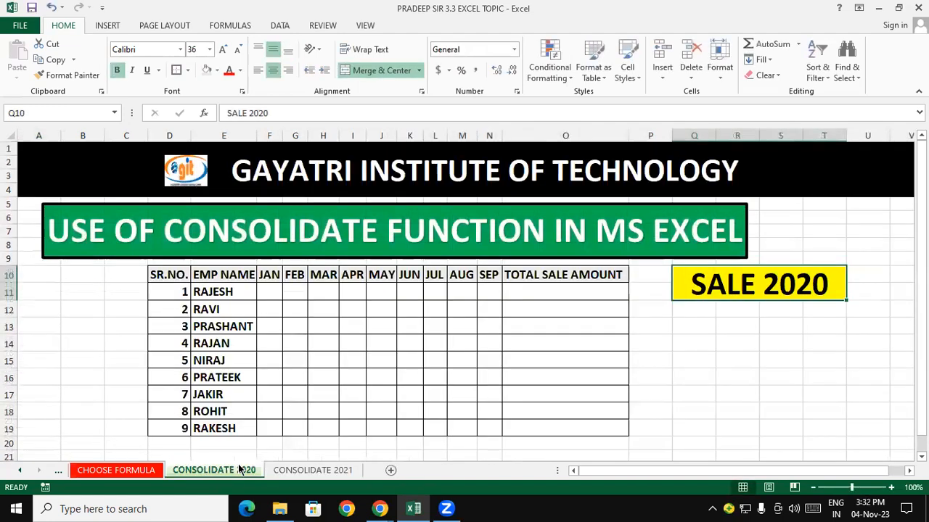
pyautogui.click(291, 473)
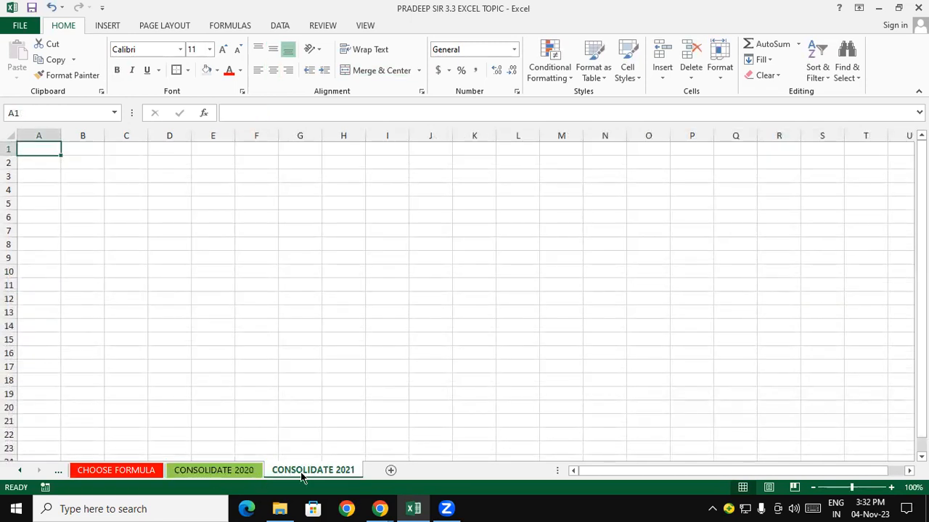
pyautogui.click(213, 472)
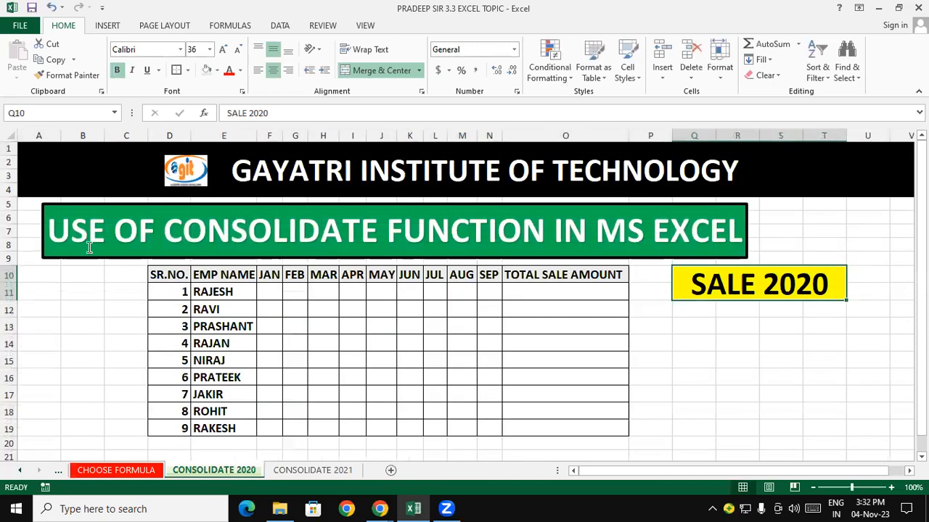
pyautogui.click(79, 158)
pyautogui.rightClick(78, 157)
pyautogui.click(136, 190)
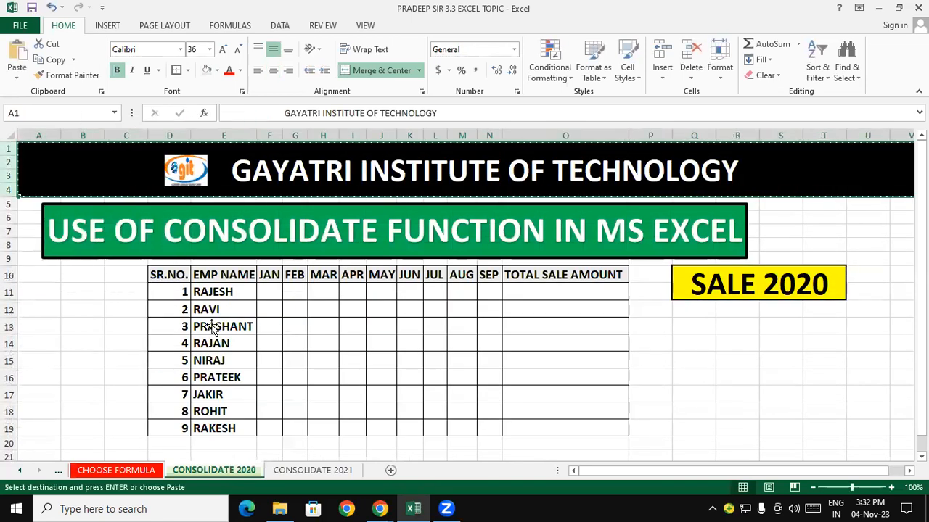
pyautogui.click(294, 471)
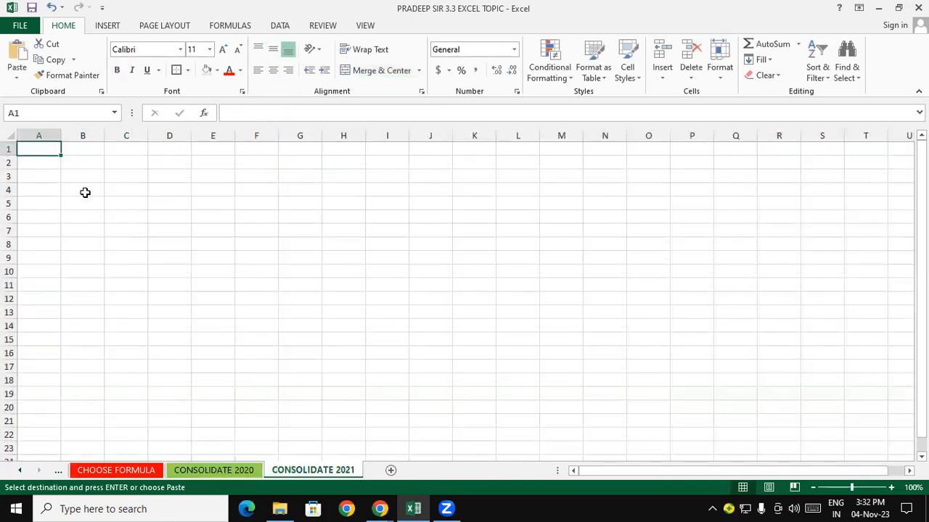
pyautogui.hotkey('ctrl', 'v')
pyautogui.click(216, 268)
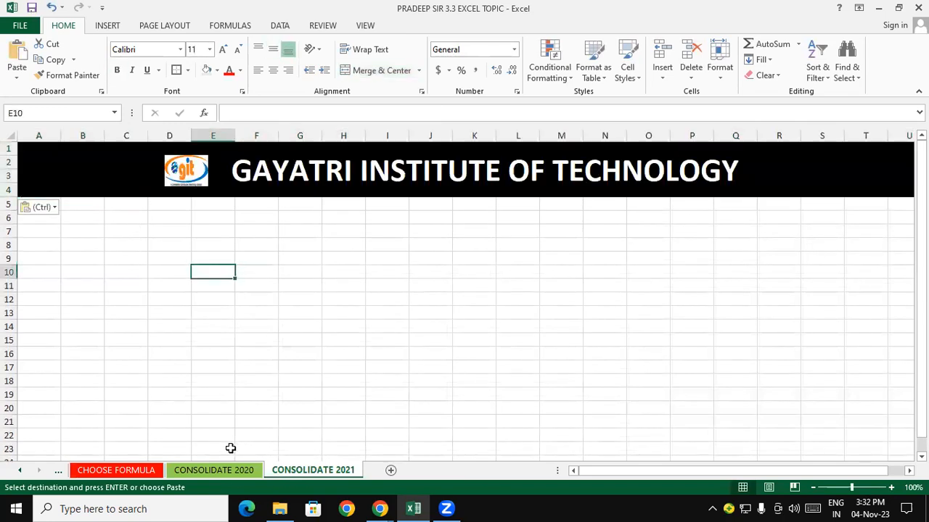
# - Copy the USE OF CONSOLIDATE FUNCTION IN MS EXCEL title shape and paste it below the banner on CONSOLIDATE 2021
pyautogui.click(215, 470)
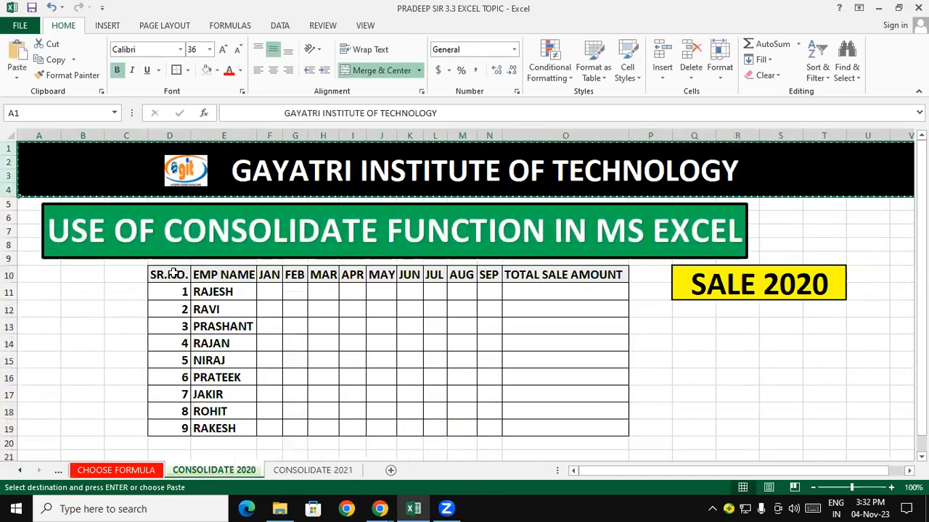
pyautogui.click(95, 257)
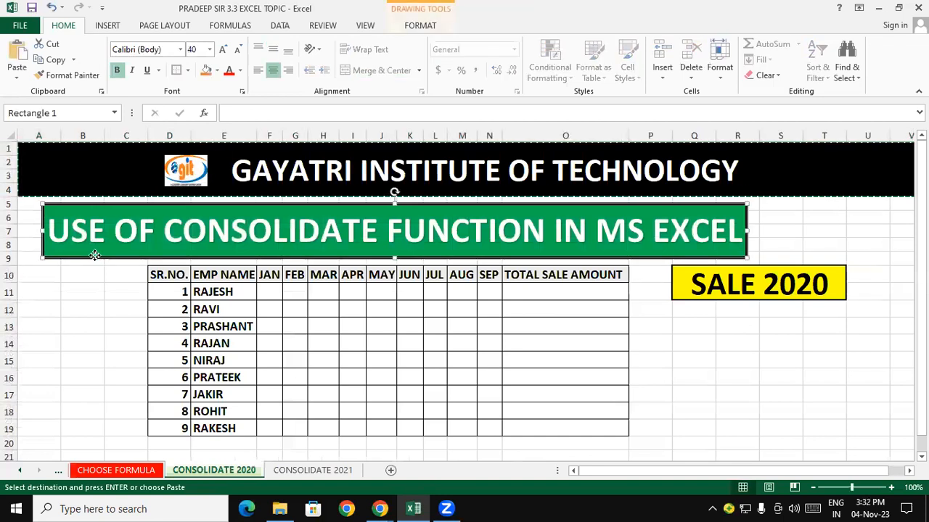
pyautogui.rightClick(96, 257)
pyautogui.click(147, 41)
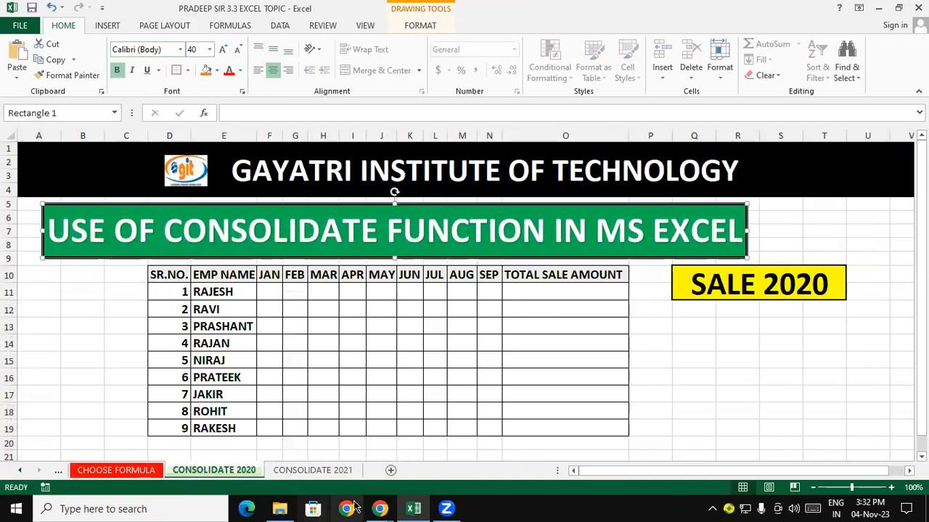
pyautogui.click(313, 470)
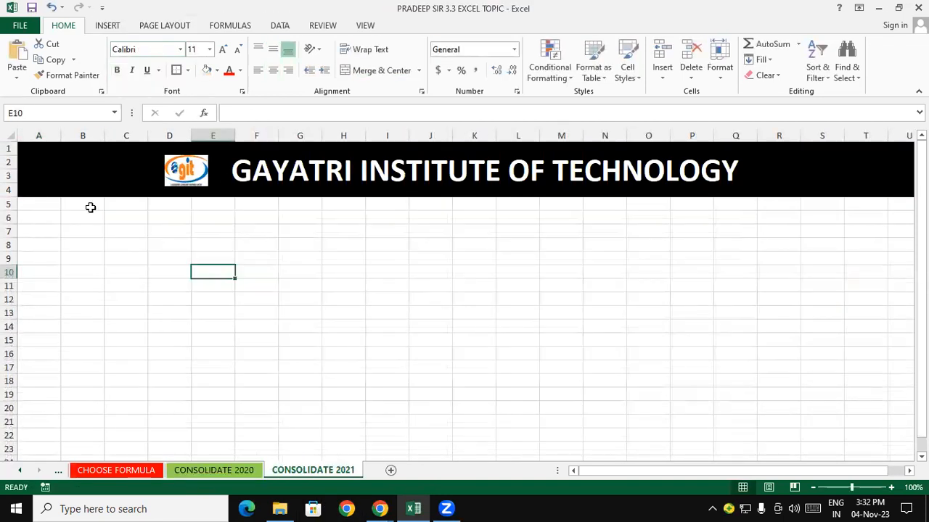
pyautogui.click(90, 207)
pyautogui.hotkey('ctrl', 'v')
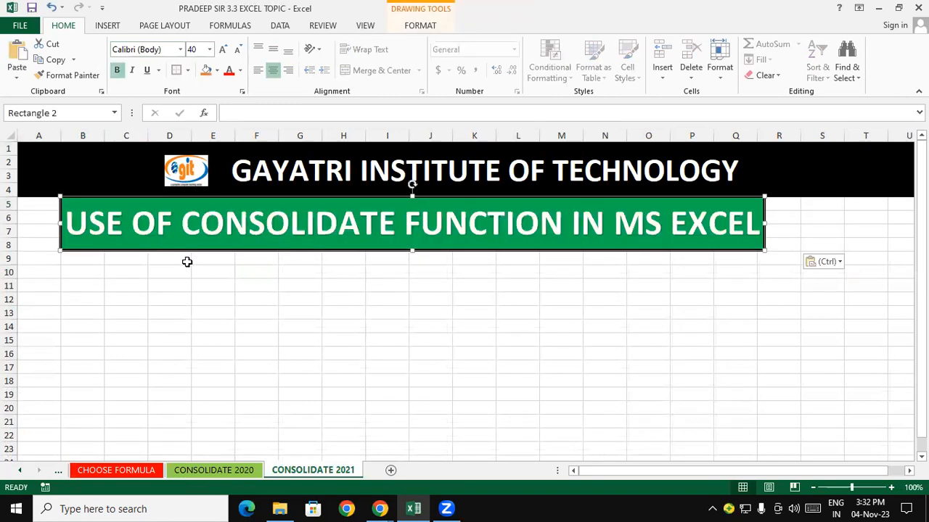
# - Copy the table header row from CONSOLIDATE 2020 and paste it into row 10 of CONSOLIDATE 2021
pyautogui.click(262, 319)
pyautogui.click(214, 470)
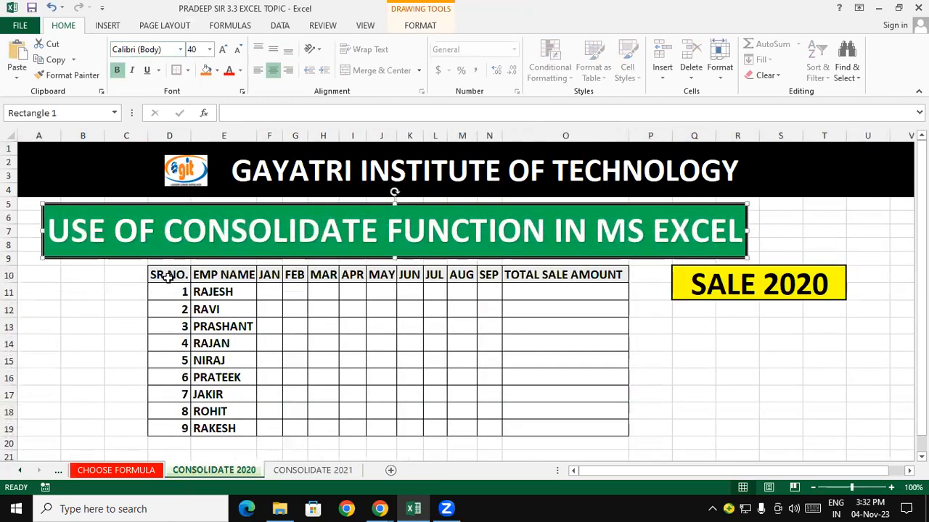
pyautogui.moveTo(168, 270); pyautogui.dragTo(532, 274)
pyautogui.rightClick(532, 273)
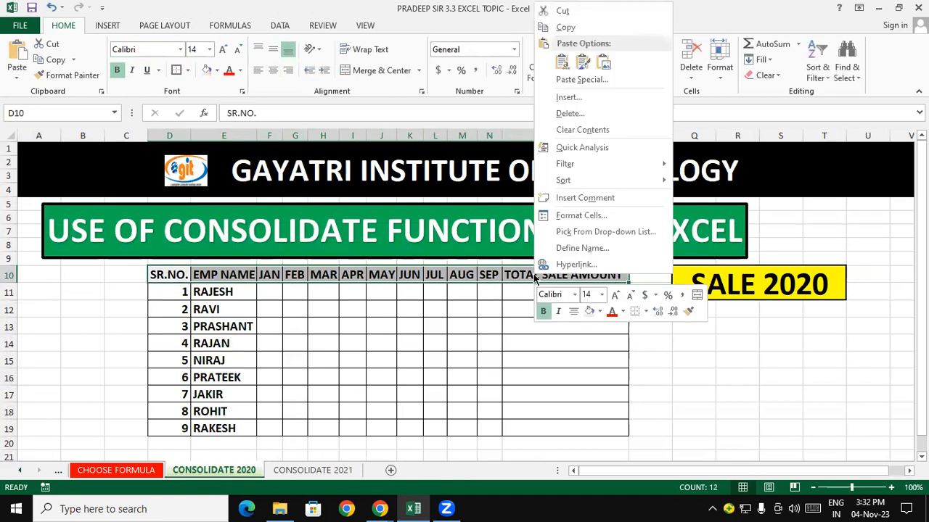
pyautogui.click(575, 33)
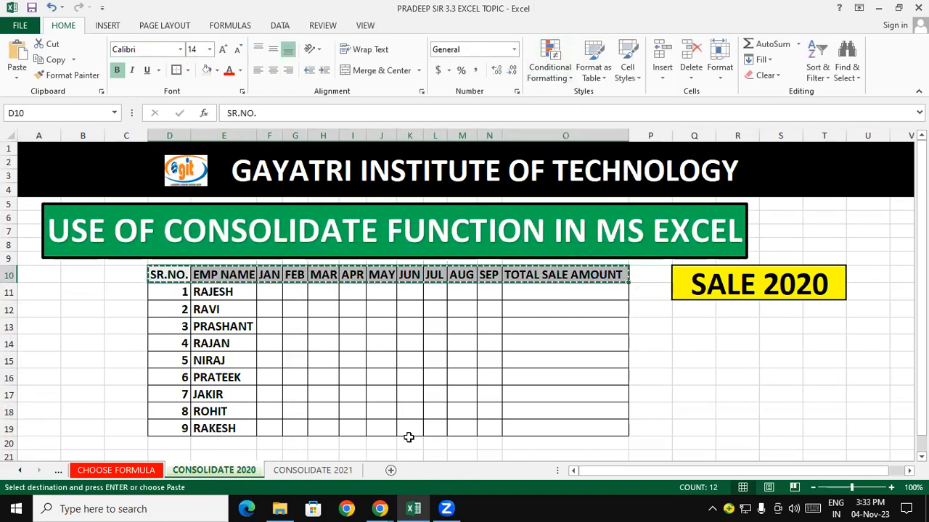
pyautogui.click(342, 393)
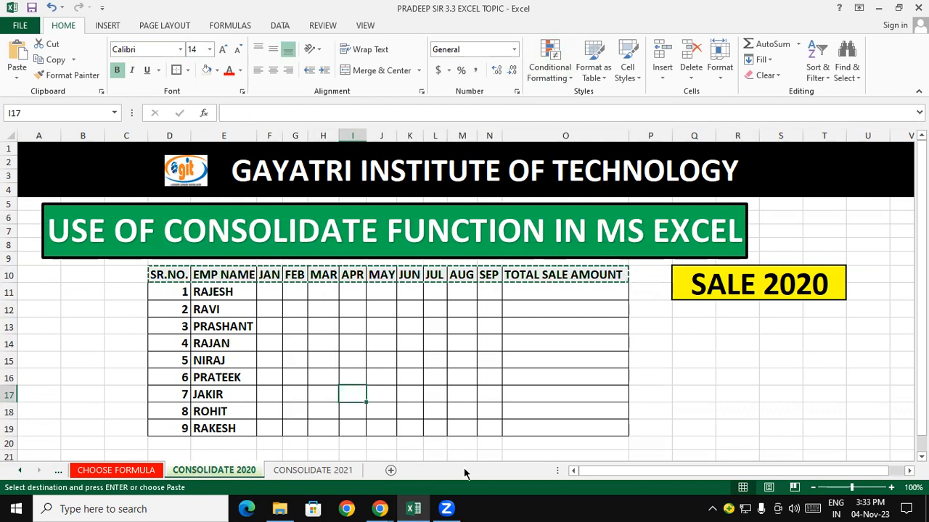
pyautogui.hotkey('ctrl', 'pagedown')
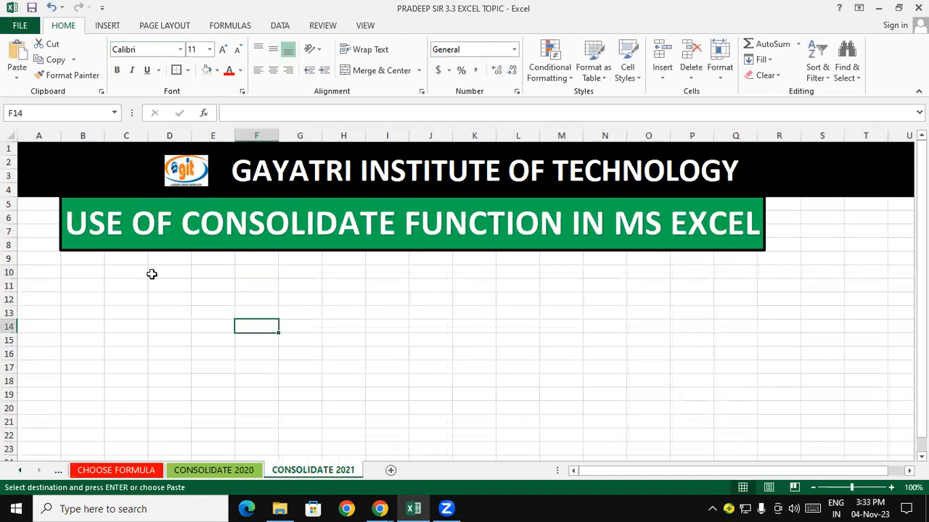
pyautogui.click(151, 273)
pyautogui.hotkey('ctrl', 'v')
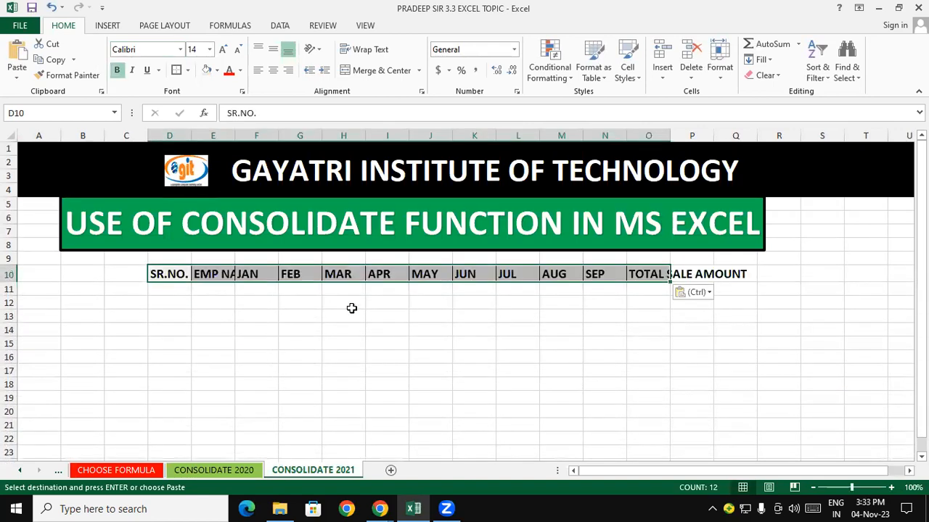
pyautogui.click(444, 356)
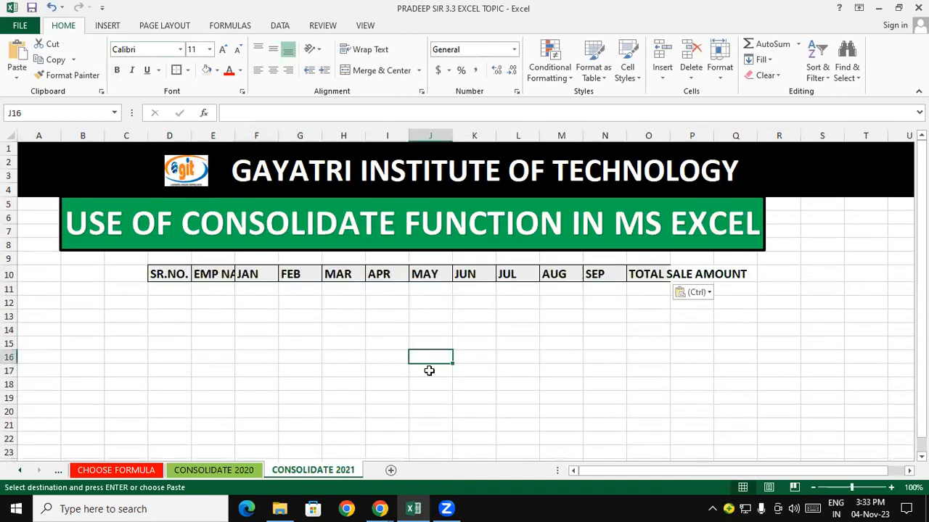
# - Copy the SR.NO. and EMP NAME entries for the nine employees from CONSOLIDATE 2020 and paste them below the headers on CONSOLIDATE 2021
pyautogui.click(218, 470)
pyautogui.moveTo(182, 276); pyautogui.dragTo(243, 411)
pyautogui.click(348, 376)
pyautogui.moveTo(176, 292); pyautogui.dragTo(236, 429)
pyautogui.rightClick(225, 341)
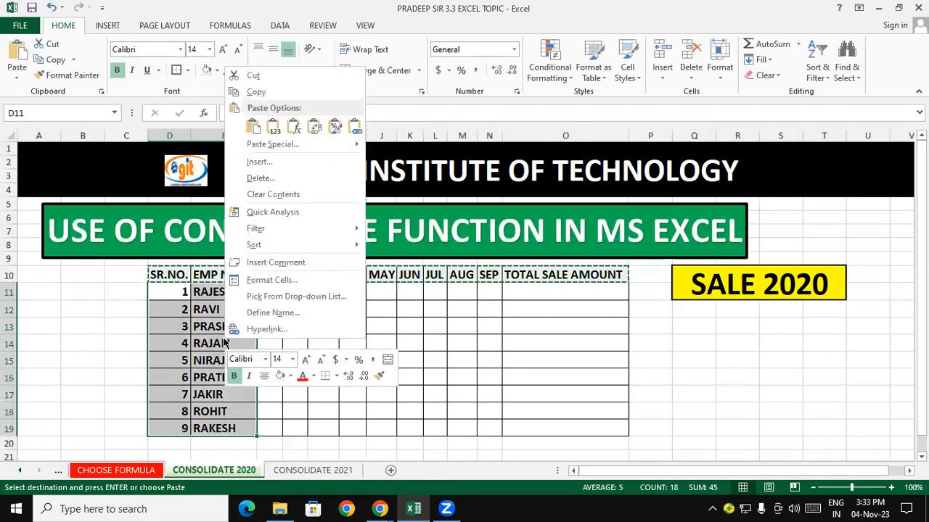
pyautogui.click(256, 91)
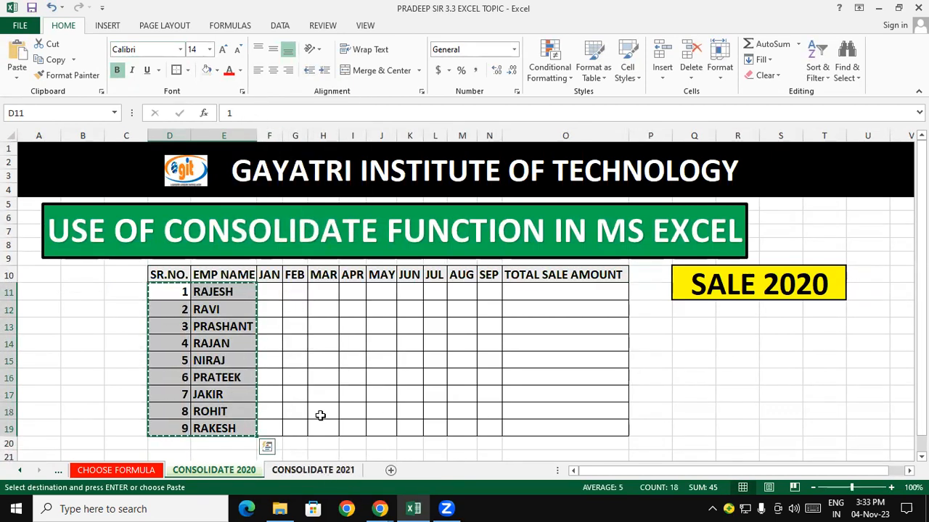
pyautogui.click(325, 475)
pyautogui.click(170, 288)
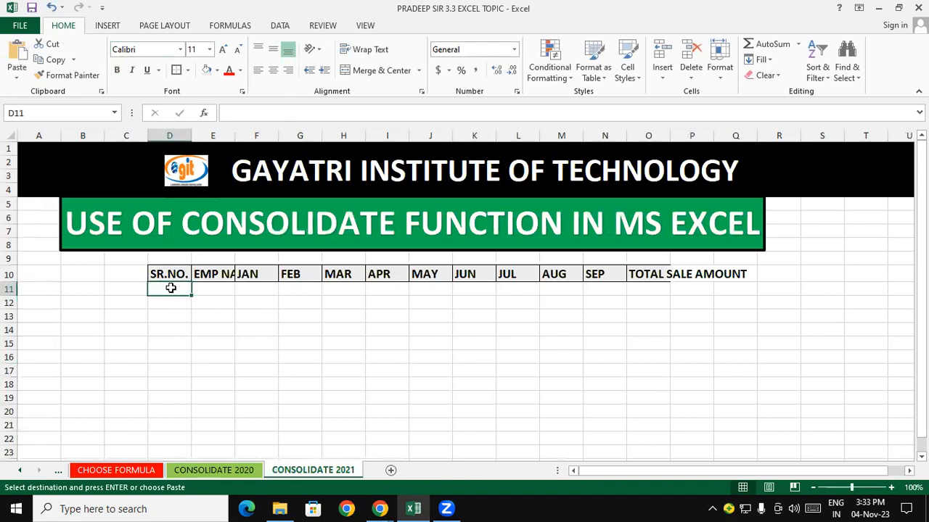
pyautogui.hotkey('ctrl', 'v')
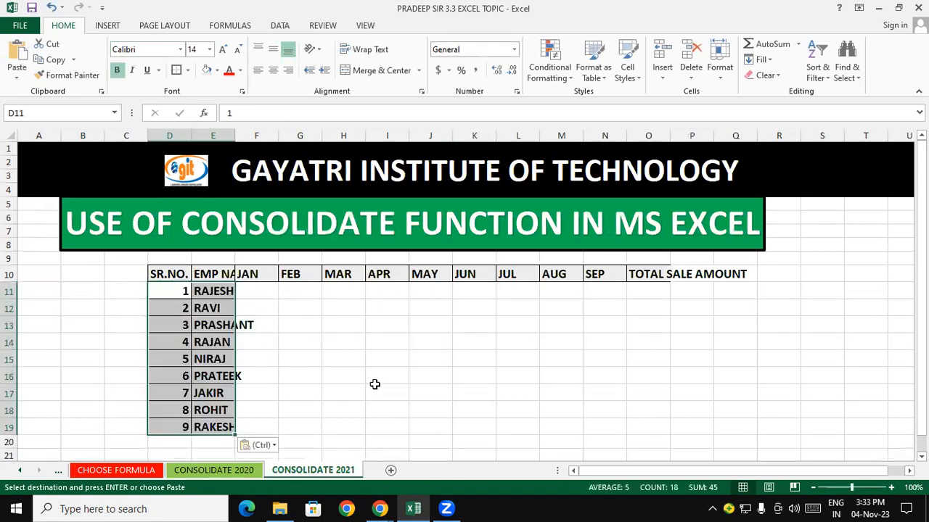
pyautogui.click(373, 384)
# - Autofit the widths of columns D and E on CONSOLIDATE 2021
pyautogui.moveTo(180, 135); pyautogui.dragTo(221, 136)
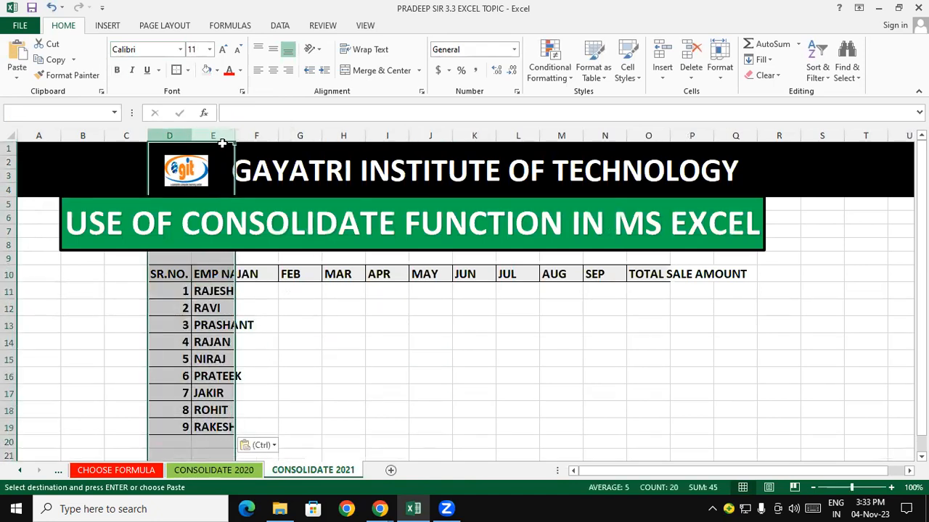
pyautogui.doubleClick(236, 136)
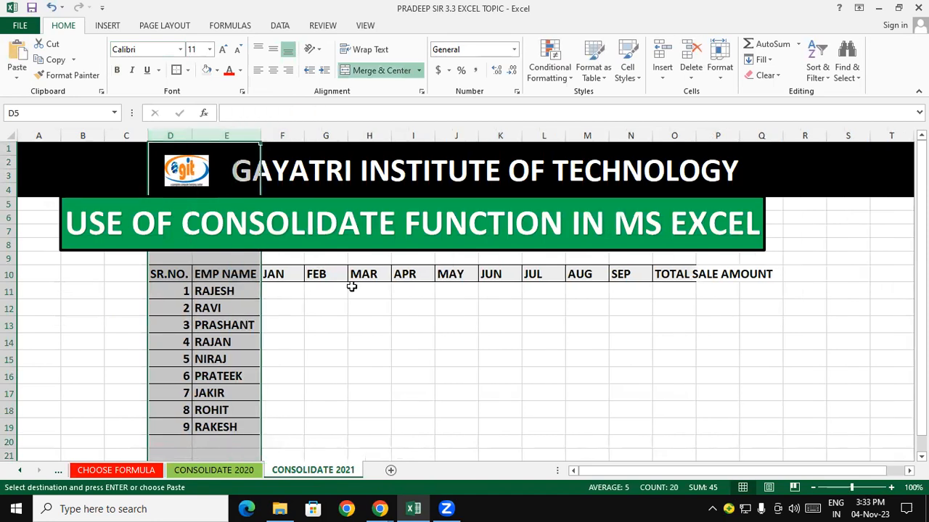
pyautogui.click(366, 308)
# - Apply all borders to the table range from SR.NO. down to the RAKESH row through column P
pyautogui.moveTo(181, 275); pyautogui.dragTo(736, 423)
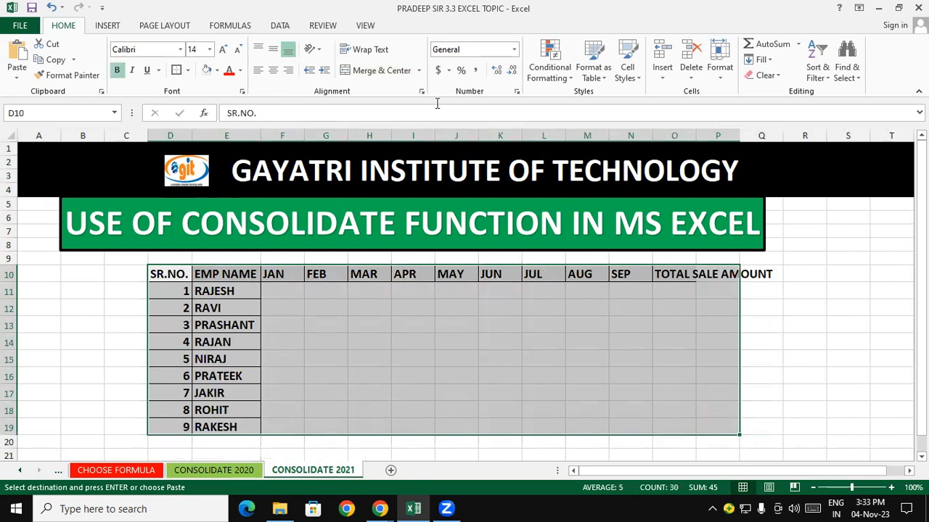
pyautogui.click(188, 70)
pyautogui.click(195, 186)
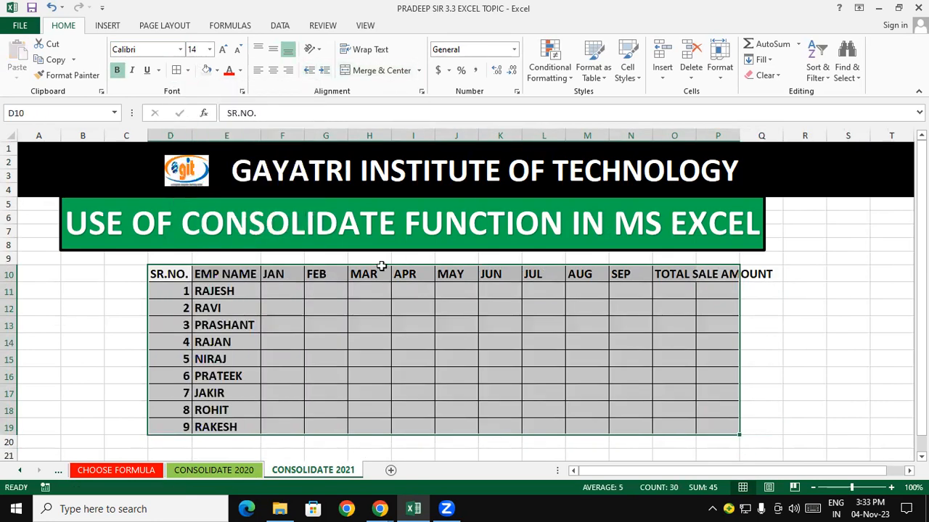
pyautogui.click(583, 355)
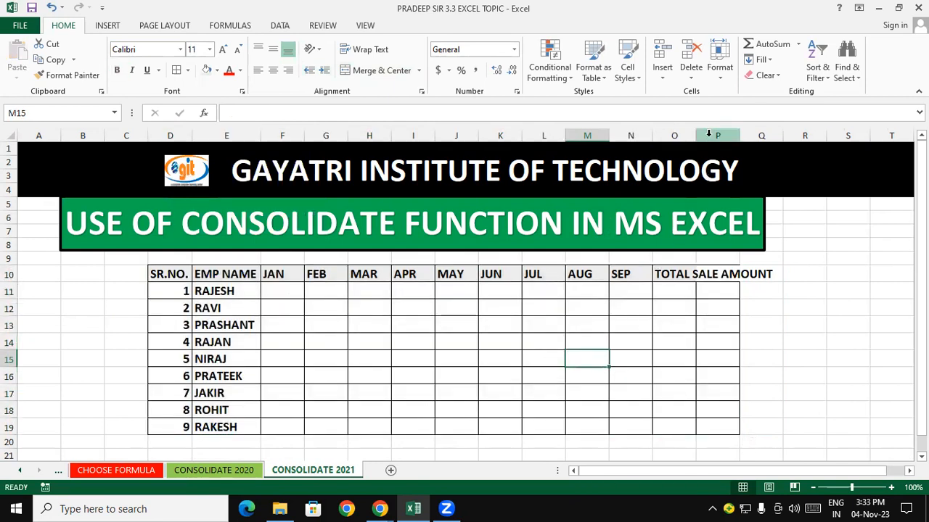
# - Widen column O to fit TOTAL SALE AMOUNT and clear everything from the leftover column P cells of the table
pyautogui.moveTo(696, 136); pyautogui.dragTo(779, 136)
pyautogui.click(756, 351)
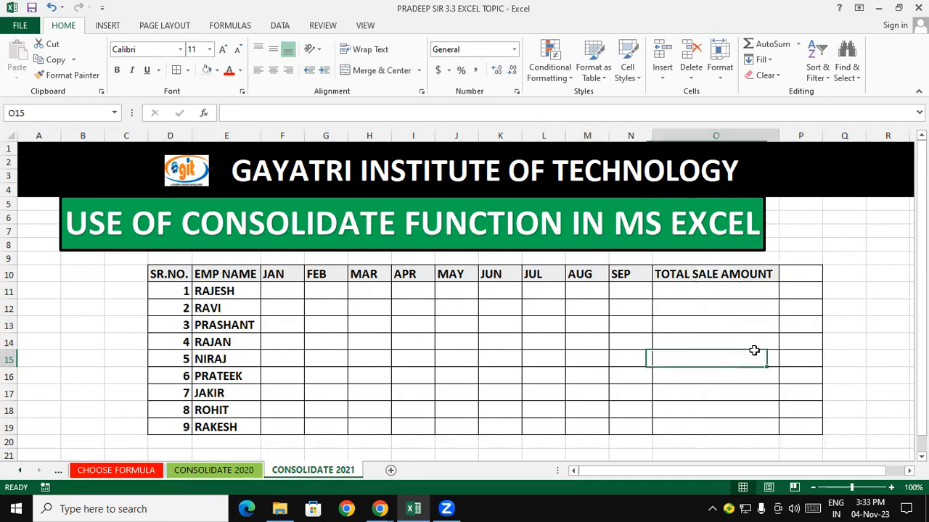
pyautogui.moveTo(801, 275); pyautogui.dragTo(809, 428)
pyautogui.click(763, 76)
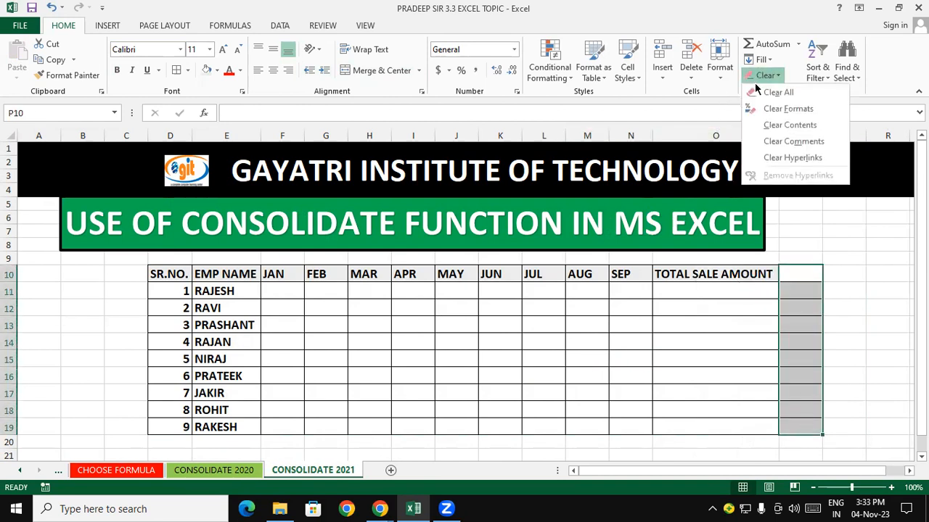
pyautogui.click(770, 92)
pyautogui.click(838, 259)
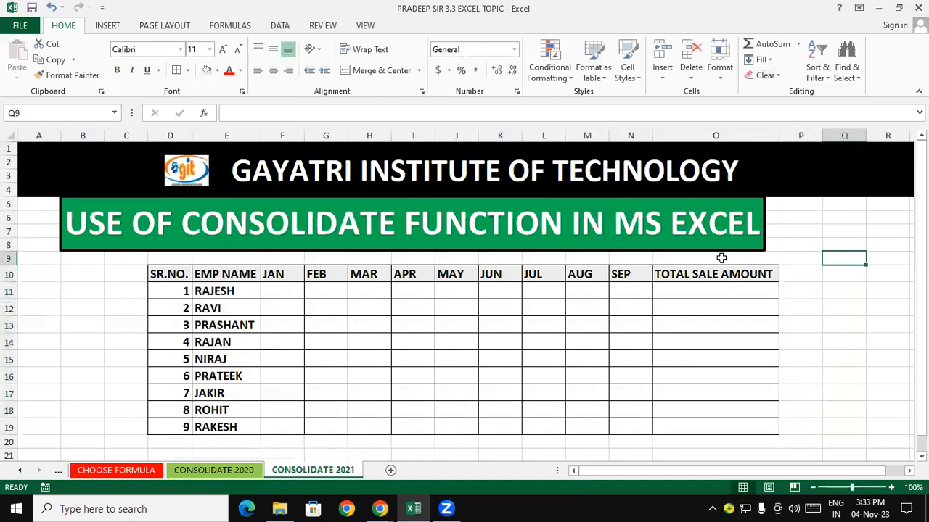
# - Move the USE OF CONSOLIDATE FUNCTION IN MS EXCEL title shape right to centre it over the table
pyautogui.moveTo(478, 253); pyautogui.dragTo(519, 255)
pyautogui.click(476, 316)
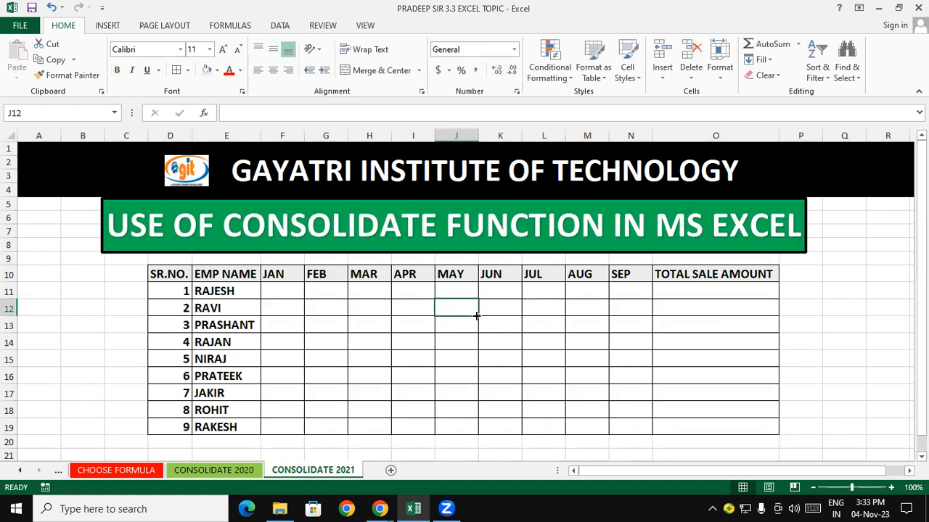
# - On CONSOLIDATE 2020, enter =RANDBETWEEN(4000,12000) in RAJESH's JAN sales cell
pyautogui.click(232, 470)
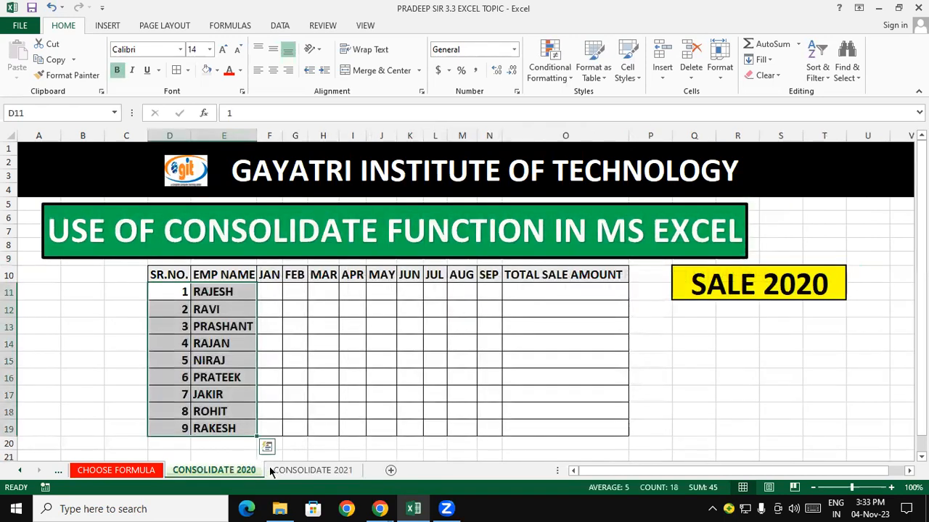
pyautogui.click(276, 471)
pyautogui.click(343, 378)
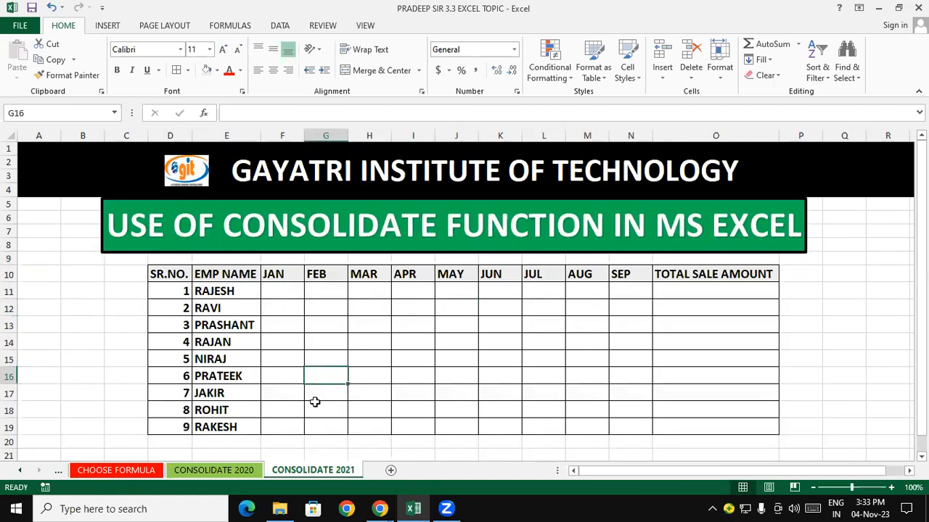
pyautogui.click(230, 473)
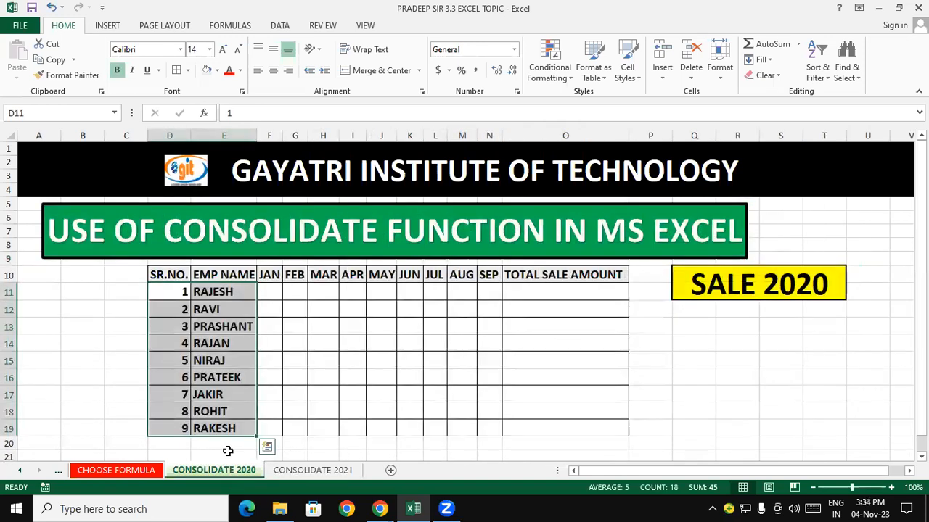
pyautogui.click(326, 360)
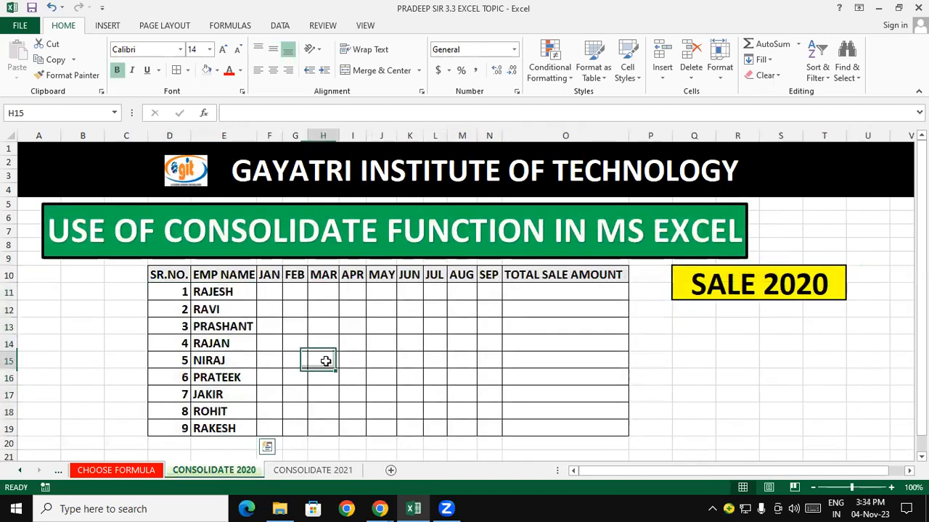
pyautogui.click(269, 291)
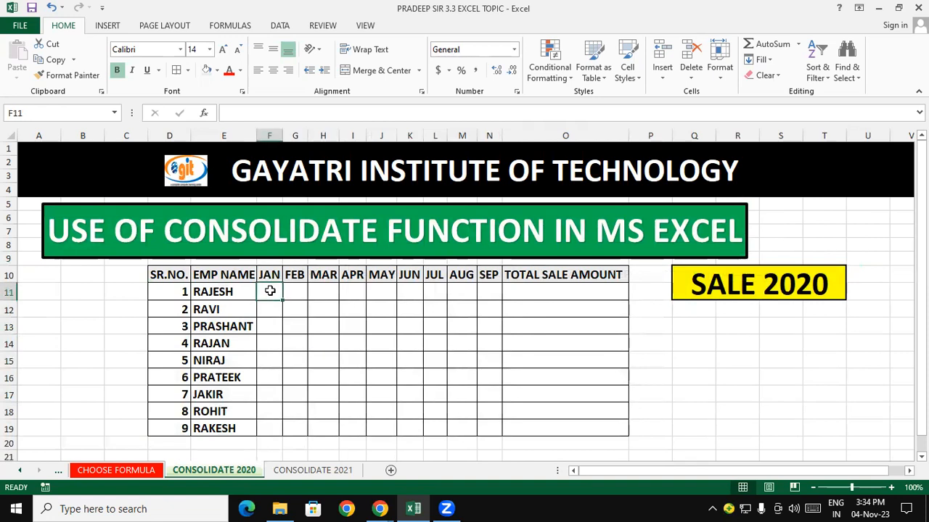
pyautogui.write('=RANDB')
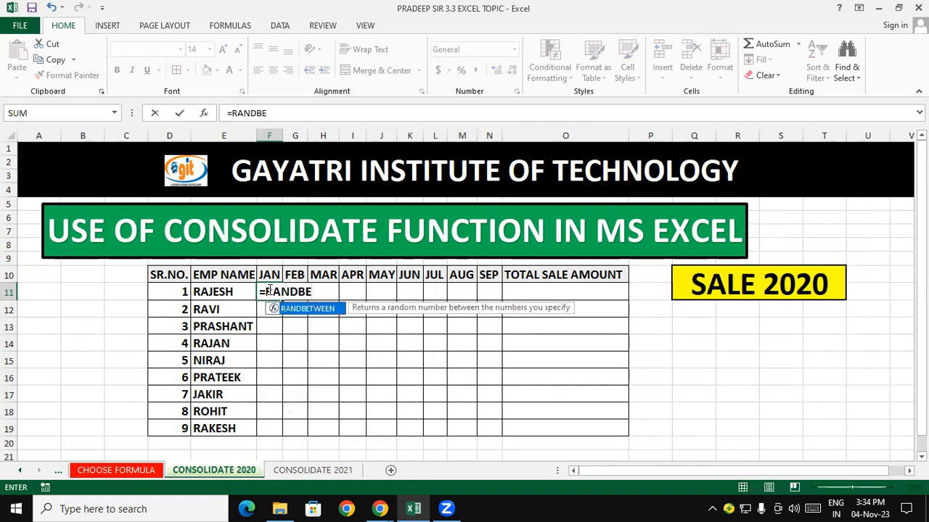
pyautogui.write('E')
pyautogui.press('Tab')
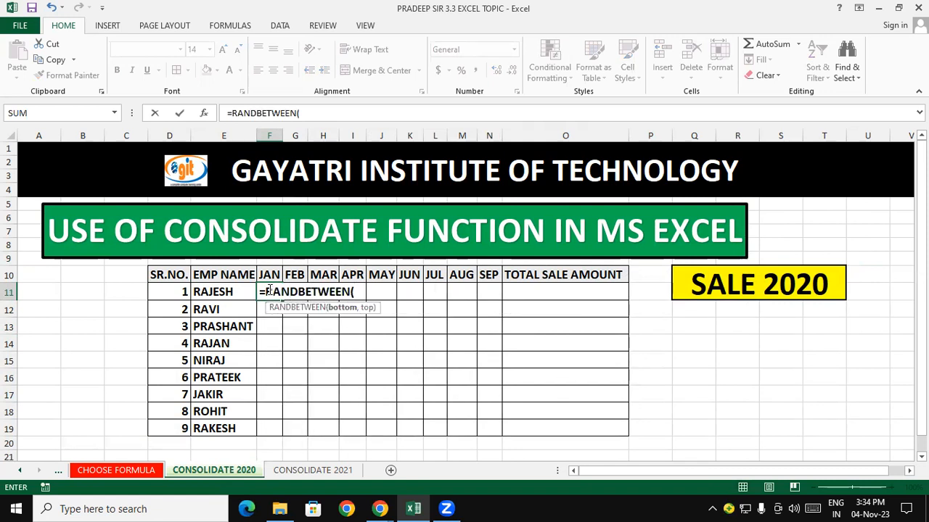
pyautogui.write('4000,12000')
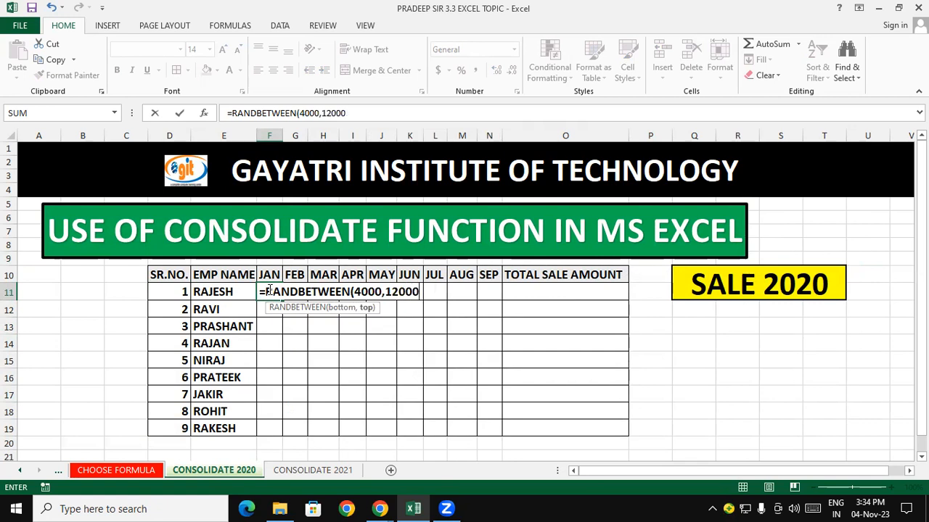
pyautogui.write(')')
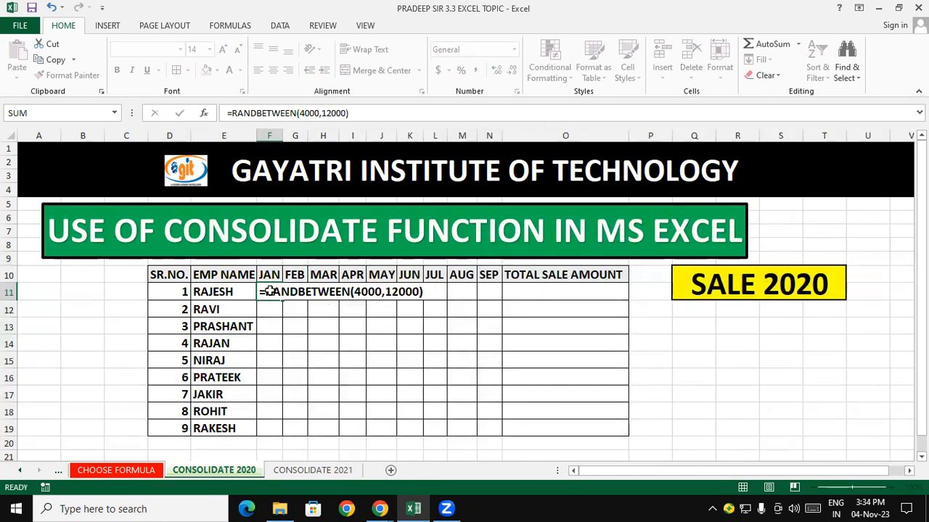
pyautogui.press('Return')
# - Fill the RANDBETWEEN formula across all employees from JAN to SEP and widen the month columns to fit
pyautogui.click(276, 291)
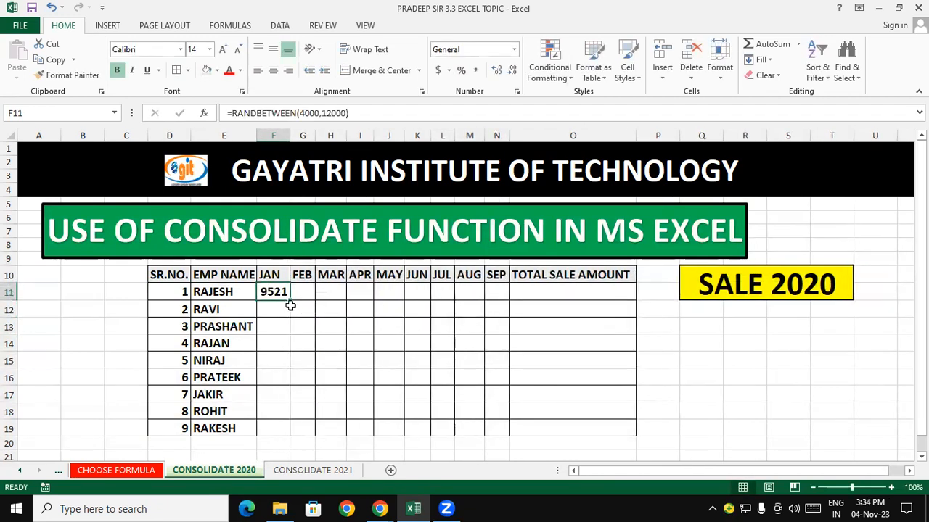
pyautogui.moveTo(290, 298); pyautogui.dragTo(508, 434)
pyautogui.moveTo(273, 136); pyautogui.dragTo(496, 166)
pyautogui.moveTo(508, 130); pyautogui.dragTo(525, 131)
pyautogui.click(614, 307)
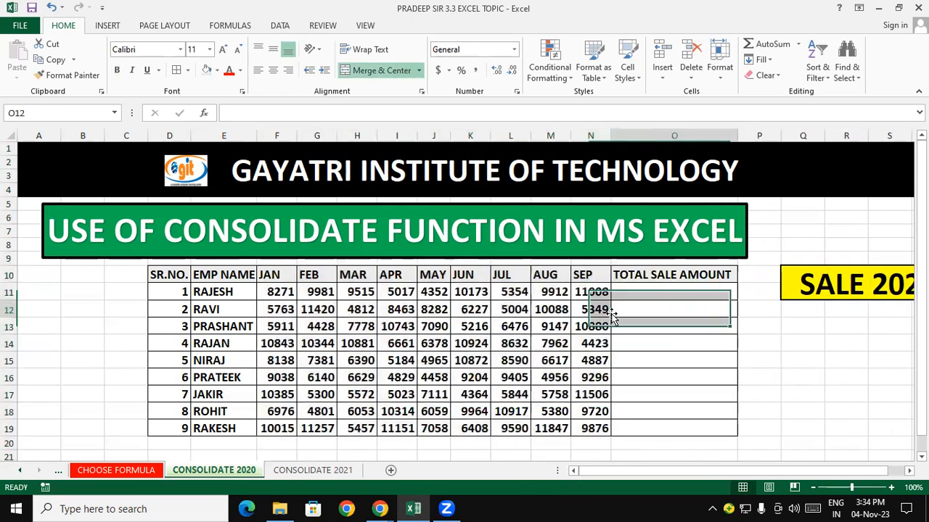
# - Copy the JAN–SEP sales range on CONSOLIDATE 2020 and paste it back as values only to freeze the random figures
pyautogui.click(273, 292)
pyautogui.moveTo(351, 311); pyautogui.dragTo(595, 428)
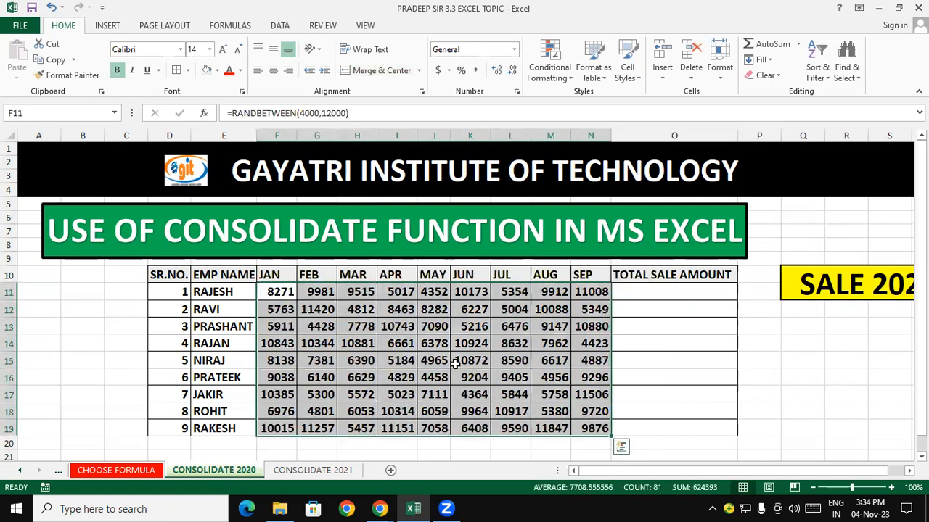
pyautogui.rightClick(401, 333)
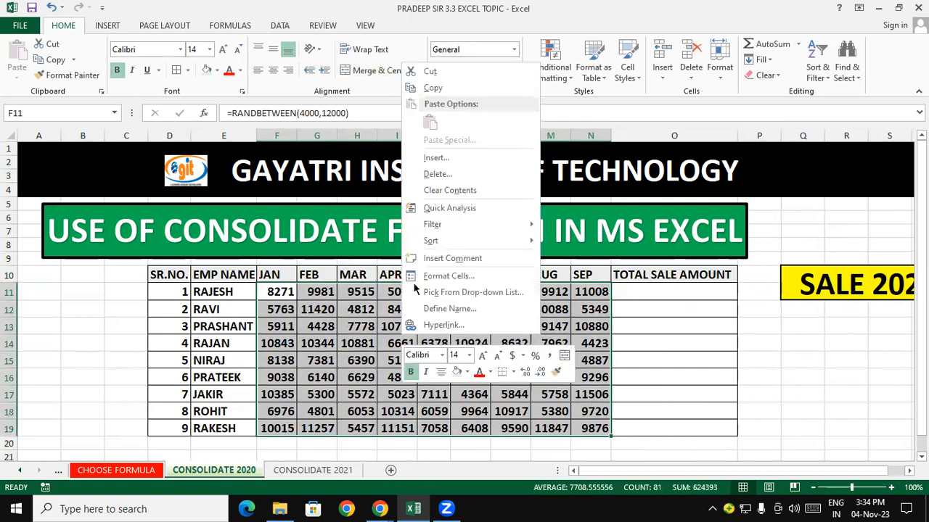
pyautogui.click(433, 88)
pyautogui.rightClick(351, 323)
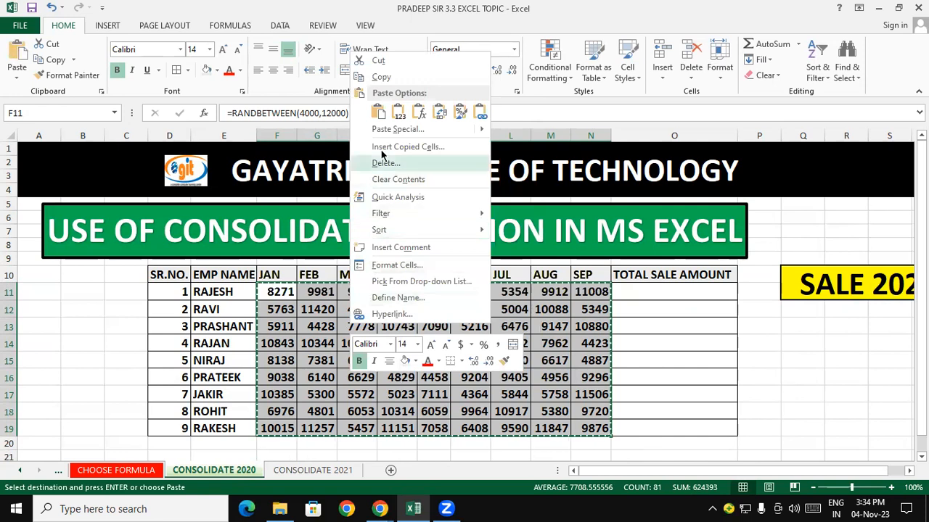
pyautogui.click(397, 129)
pyautogui.click(270, 82)
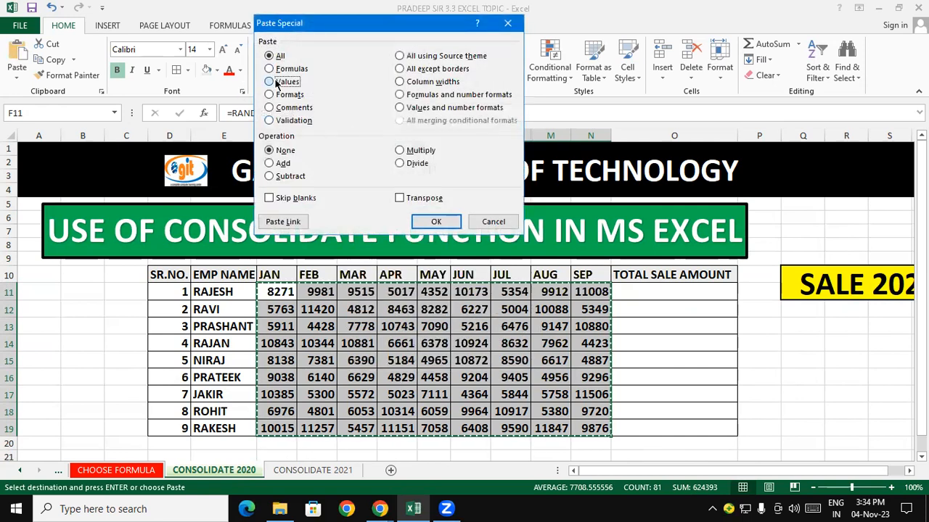
pyautogui.click(433, 222)
pyautogui.click(756, 383)
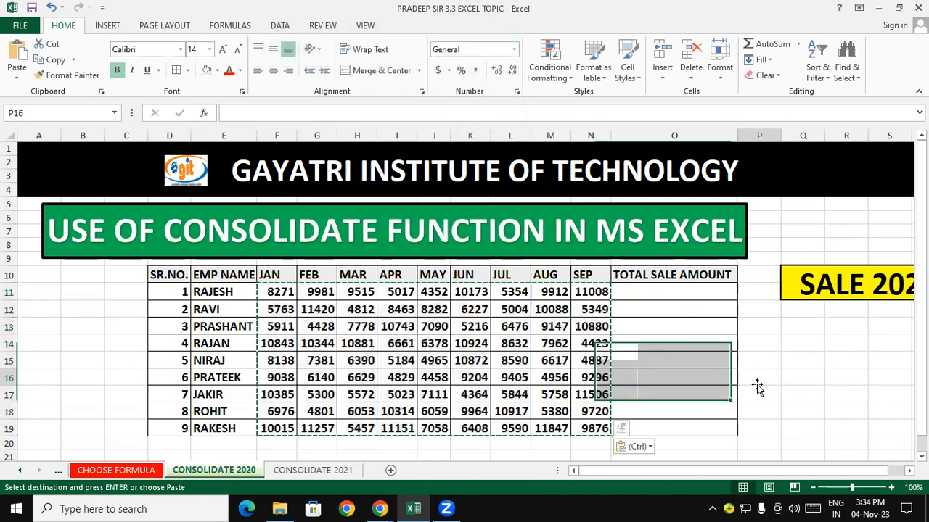
pyautogui.doubleClick(798, 380)
pyautogui.doubleClick(796, 424)
pyautogui.doubleClick(802, 364)
pyautogui.click(794, 404)
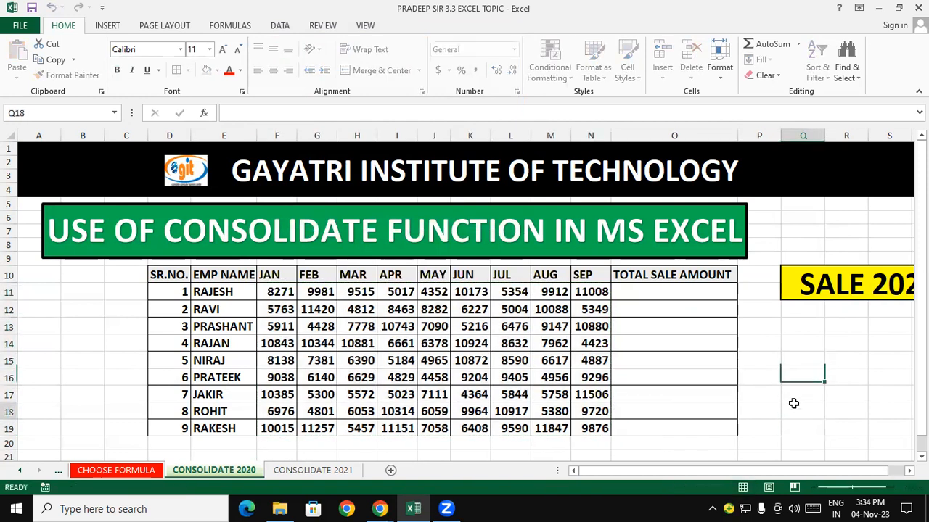
# - Move the USE OF CONSOLIDATE FUNCTION IN MS EXCEL title shape right to centre it over the table
pyautogui.hscroll(1, 856, 396)
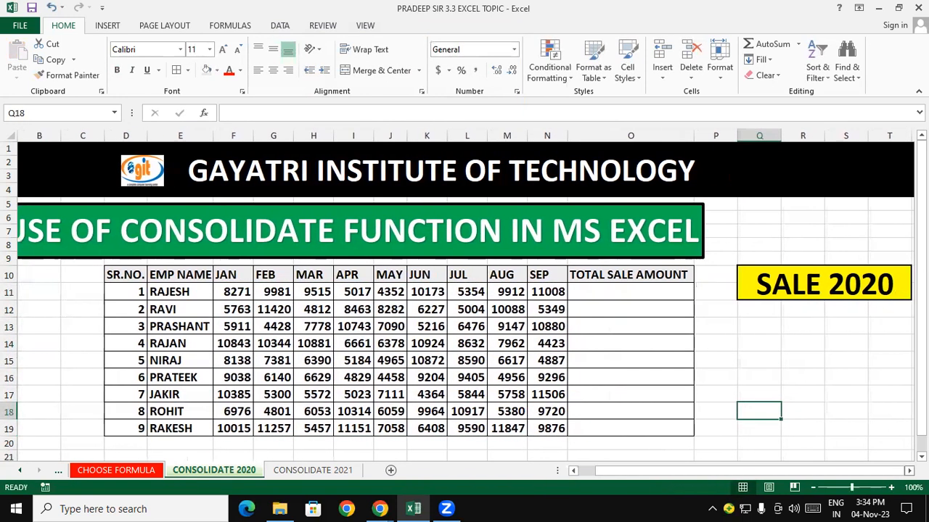
pyautogui.click(853, 396)
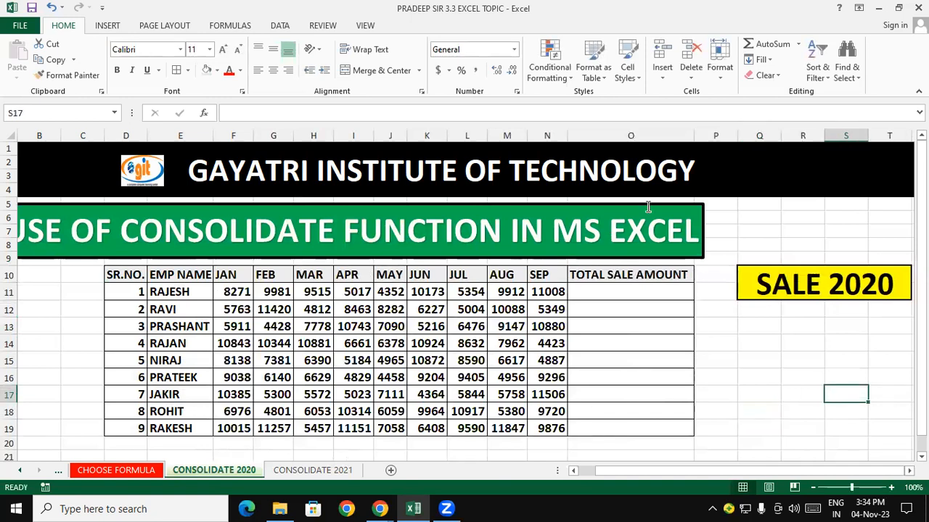
pyautogui.moveTo(655, 207); pyautogui.dragTo(734, 204)
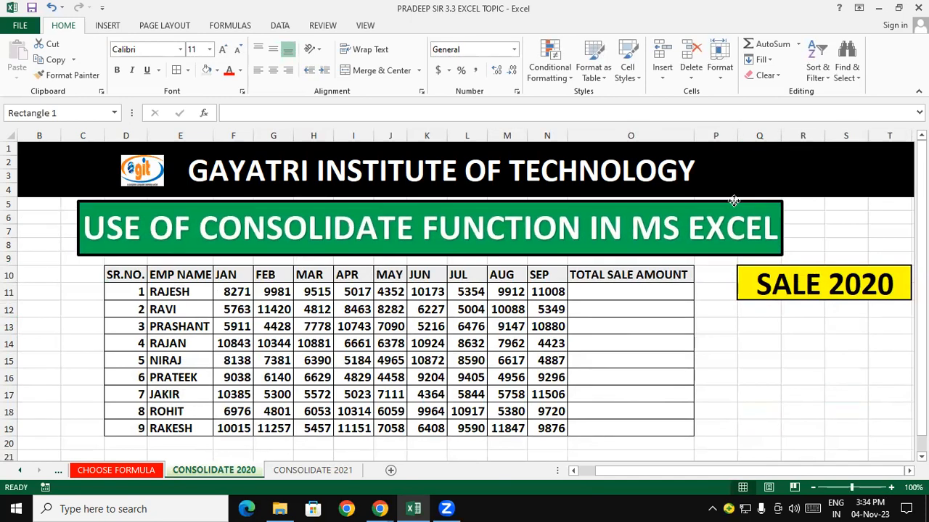
pyautogui.click(772, 360)
# - AutoSum RAJESH's JAN–SEP sales in the TOTAL SALE AMOUNT column and fill the total down for all employees
pyautogui.click(631, 292)
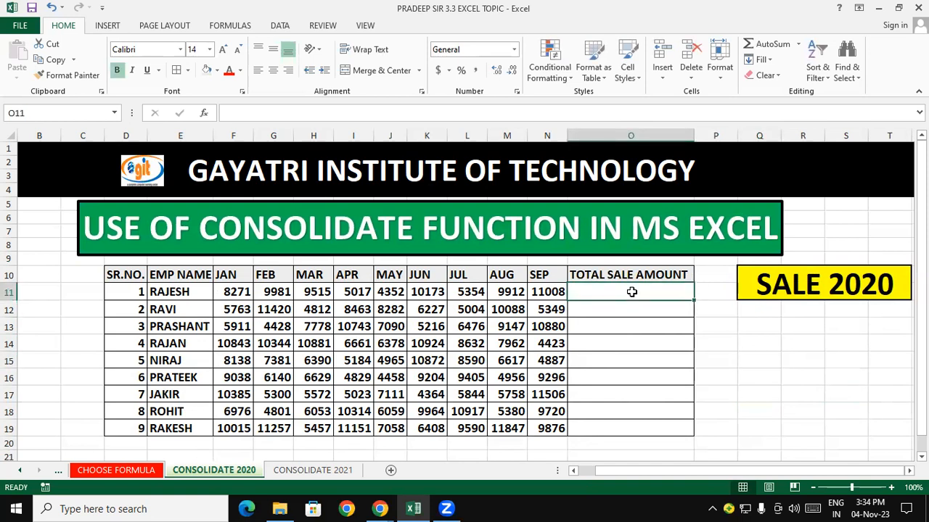
pyautogui.hotkey('alt', '=')
pyautogui.press('Return')
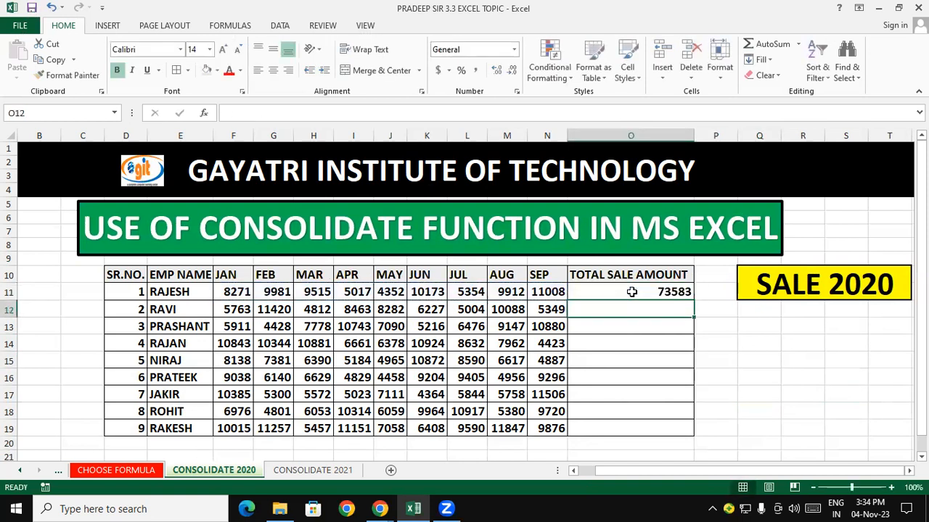
pyautogui.click(631, 292)
pyautogui.doubleClick(693, 299)
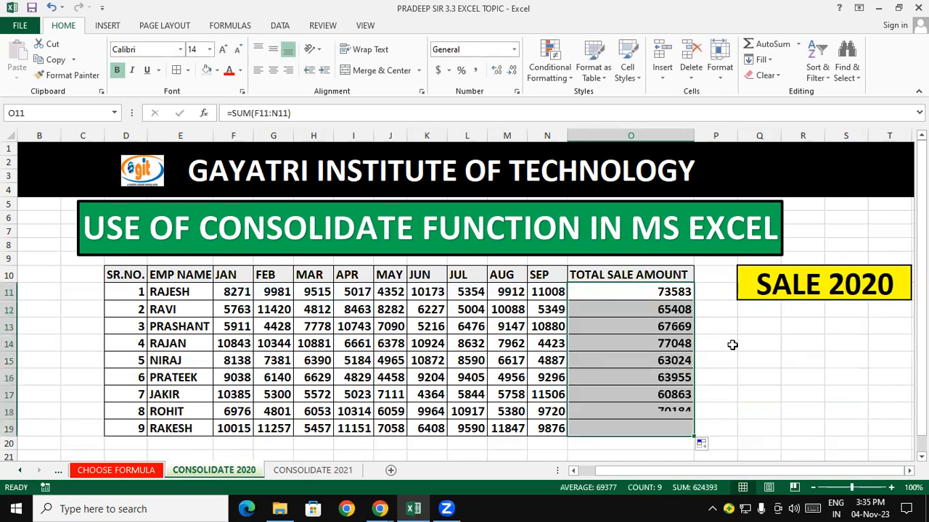
pyautogui.click(739, 354)
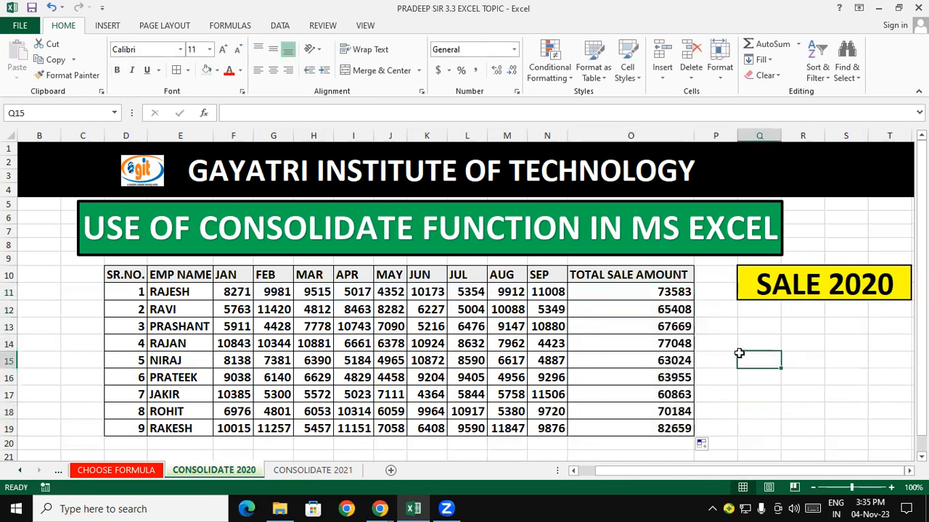
# - Switch to the CONSOLIDATE 2021 sheet and set its tab colour to red
pyautogui.click(301, 470)
pyautogui.rightClick(299, 470)
pyautogui.moveTo(343, 409)
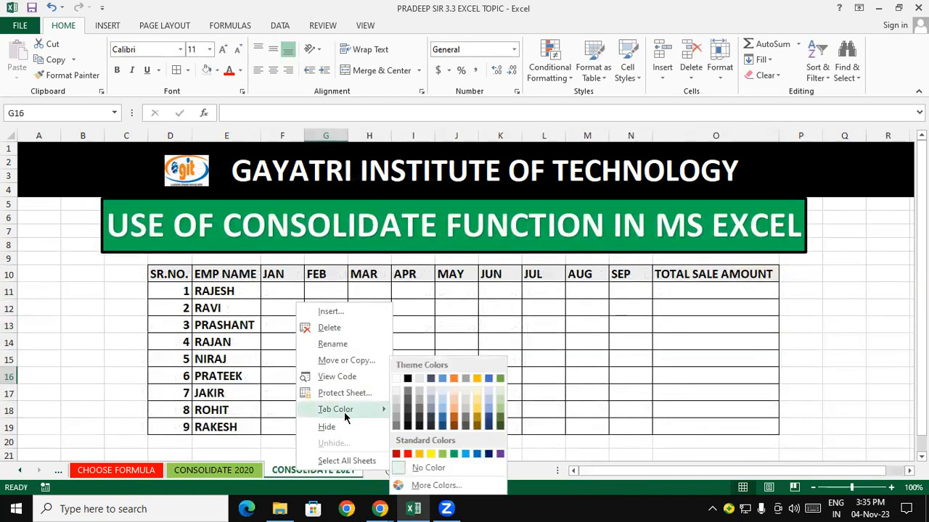
pyautogui.click(442, 455)
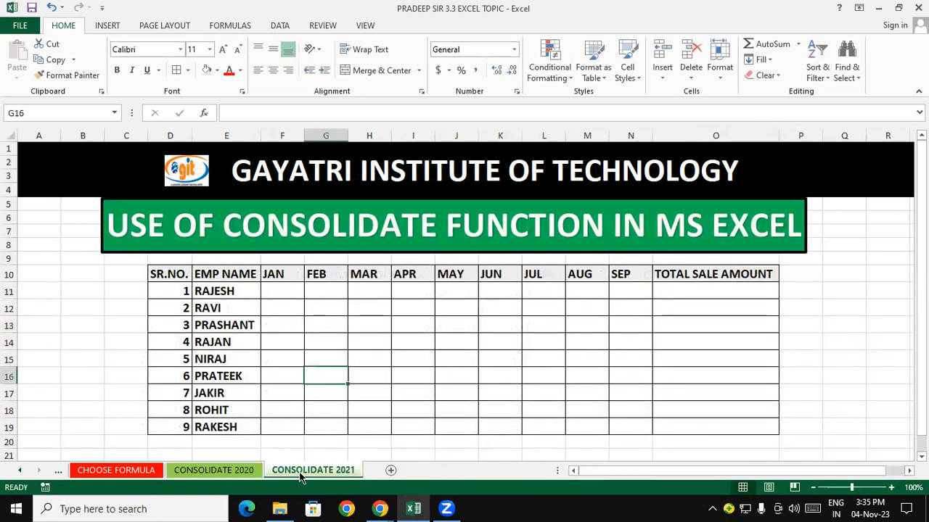
pyautogui.rightClick(300, 473)
pyautogui.moveTo(404, 409)
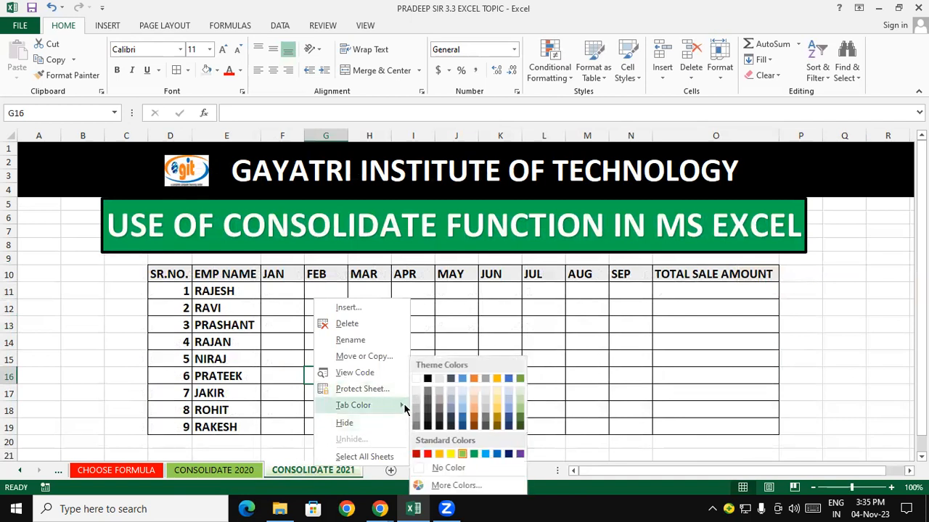
pyautogui.click(428, 454)
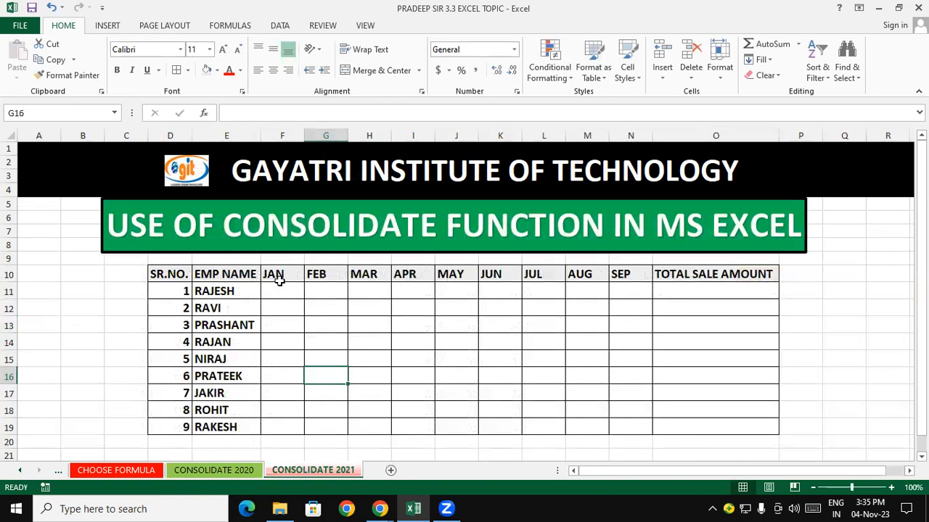
# - Enter =RANDBETWEEN(2000,10000) in RAJESH's JAN sales cell on CONSOLIDATE 2021
pyautogui.click(280, 288)
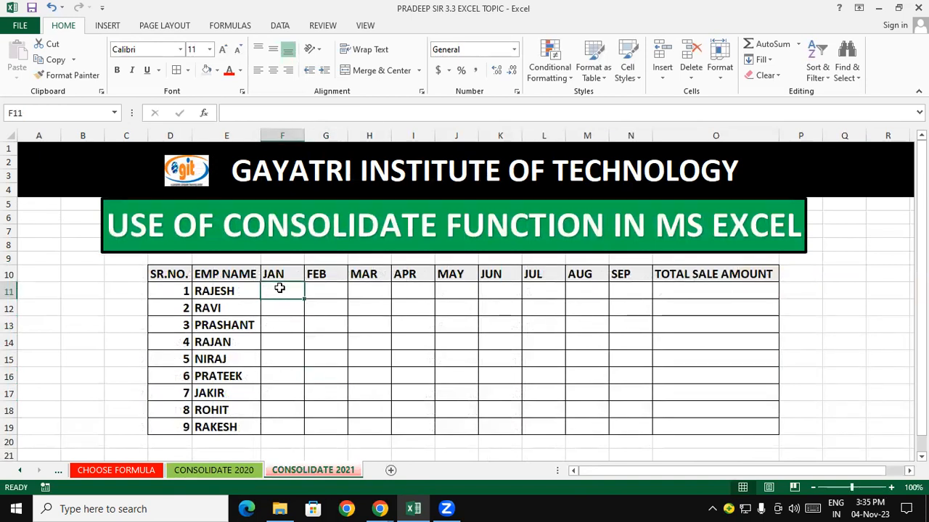
pyautogui.write('=randb')
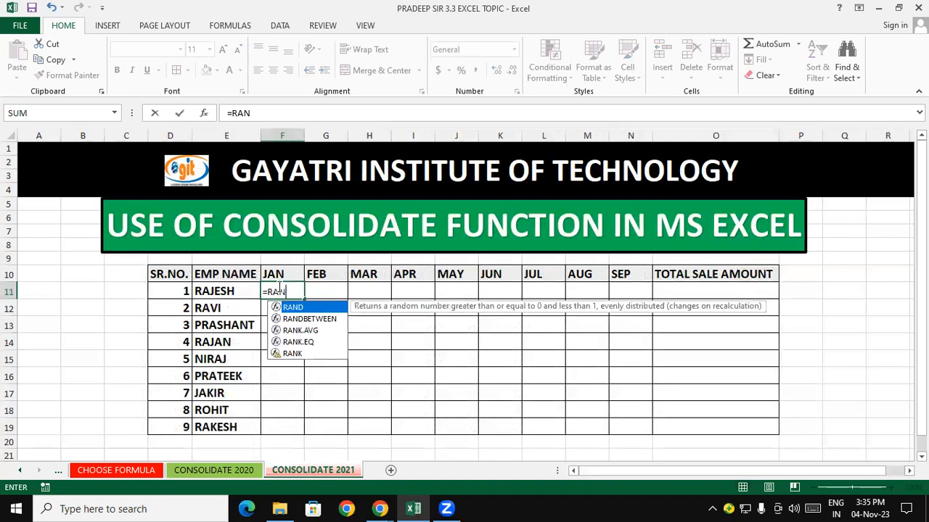
pyautogui.press('Tab')
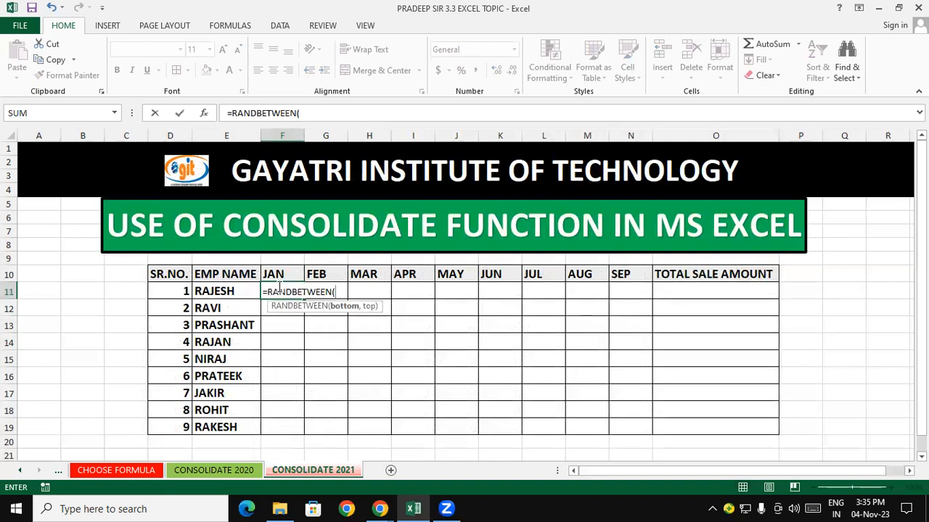
pyautogui.write('2000,10000')
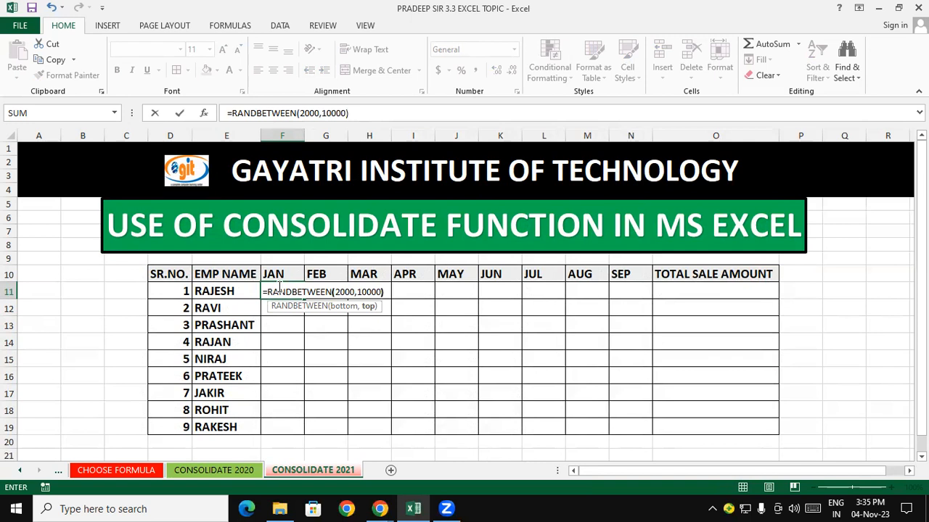
pyautogui.press('Return')
# - Fill the RANDBETWEEN formula across all employees from JAN to SEP
pyautogui.click(279, 291)
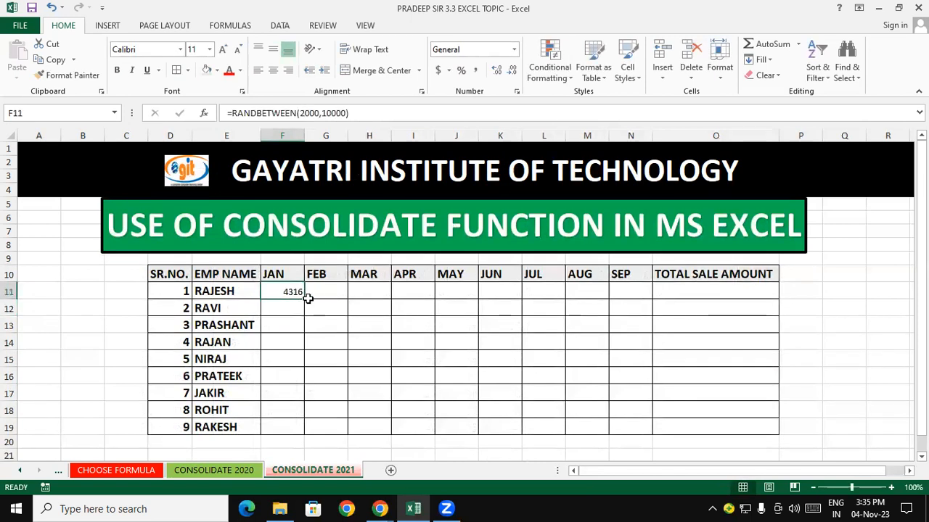
pyautogui.moveTo(305, 298); pyautogui.dragTo(638, 430)
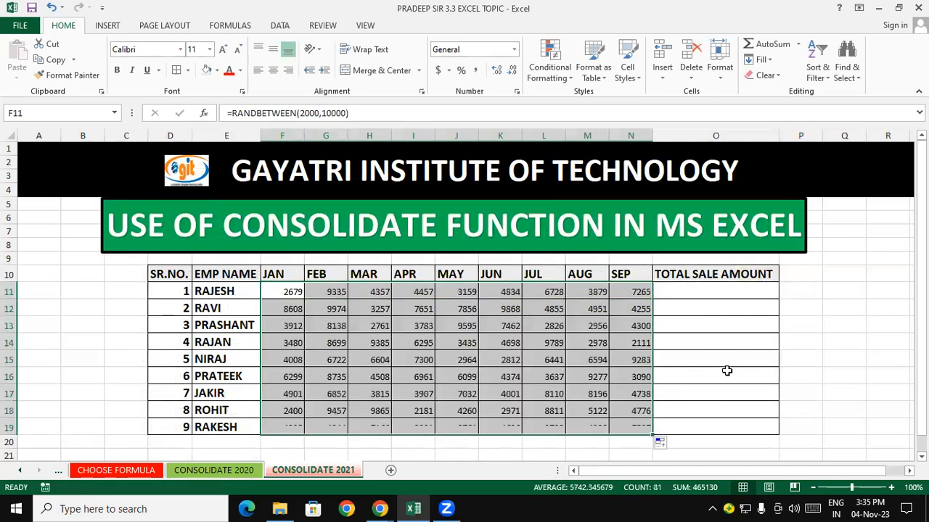
pyautogui.click(726, 375)
# - Merge and centre cells Q6:S8 beside the title for a sales heading box
pyautogui.hscroll(1, 861, 394)
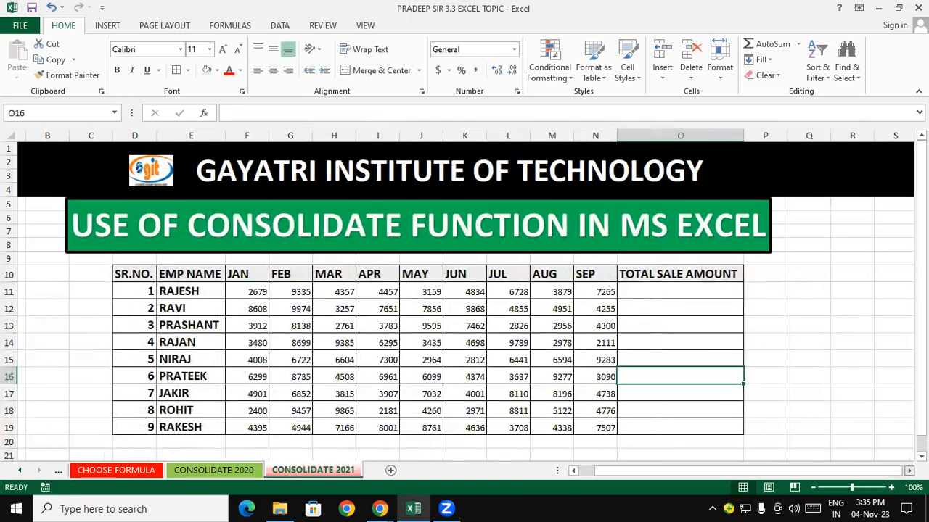
pyautogui.click(835, 357)
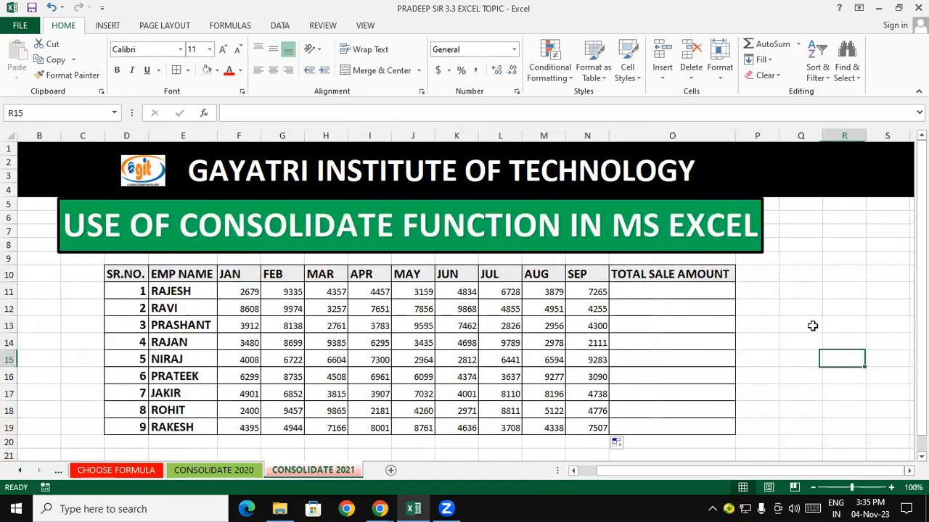
pyautogui.click(764, 272)
pyautogui.moveTo(785, 211); pyautogui.dragTo(864, 238)
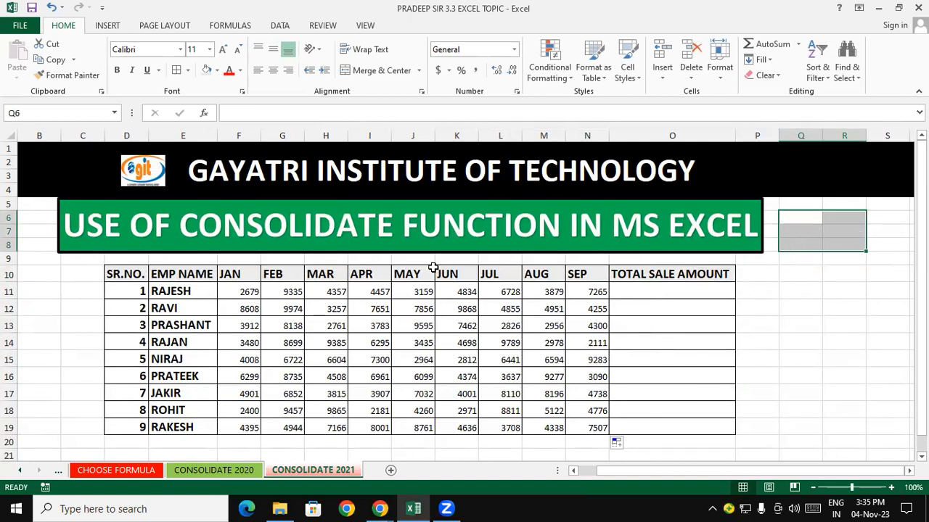
pyautogui.moveTo(64, 245); pyautogui.dragTo(48, 245)
pyautogui.click(849, 319)
pyautogui.moveTo(798, 218); pyautogui.dragTo(886, 244)
pyautogui.click(381, 70)
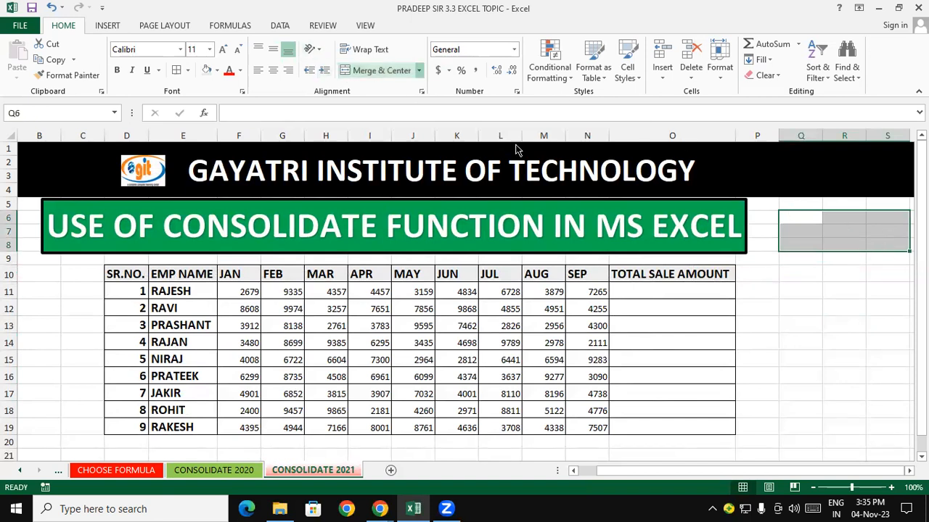
# - Enter SALE 2021 in the merged heading box
pyautogui.doubleClick(851, 237)
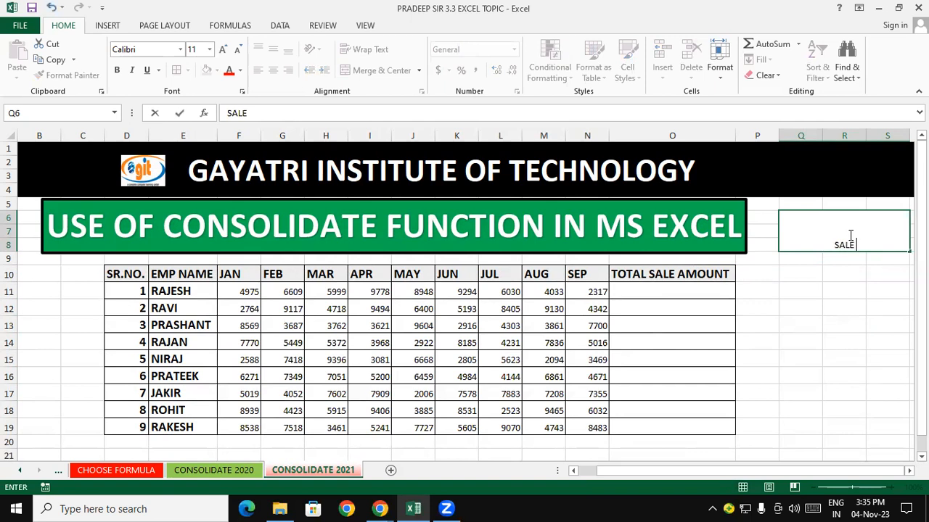
pyautogui.write('SALE 2021')
pyautogui.click(871, 325)
# - Set the SALE 2021 heading to font size 26 and bold
pyautogui.click(838, 224)
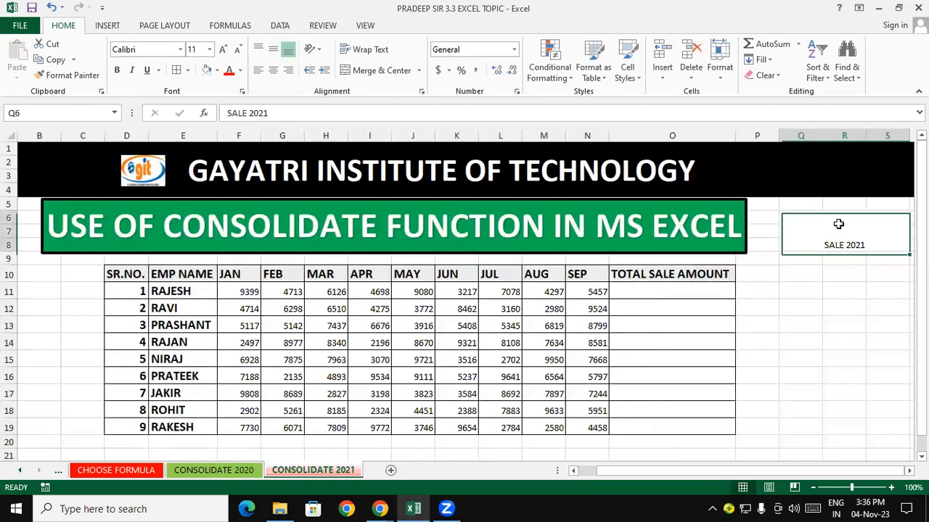
pyautogui.click(222, 51)
pyautogui.click(222, 50)
pyautogui.click(222, 51)
pyautogui.click(222, 51)
pyautogui.click(223, 50)
pyautogui.click(222, 50)
pyautogui.click(222, 51)
pyautogui.click(222, 50)
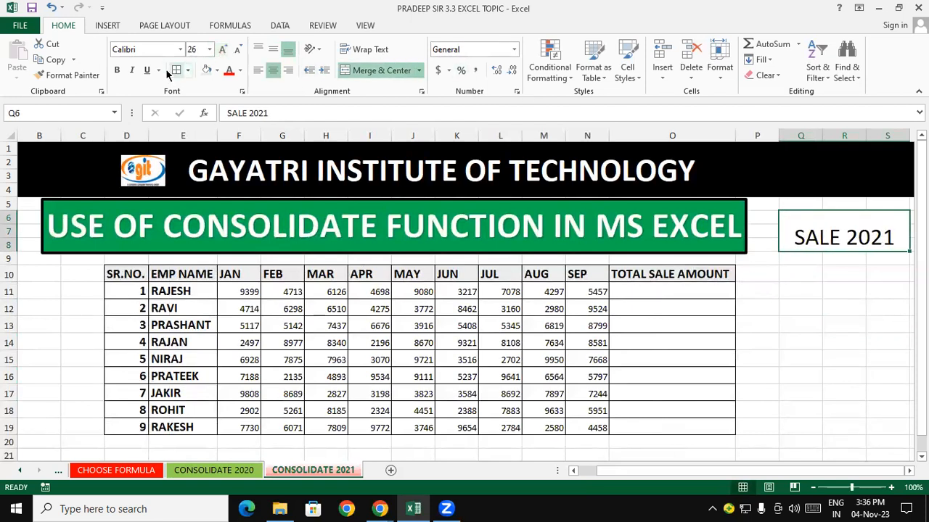
pyautogui.click(117, 69)
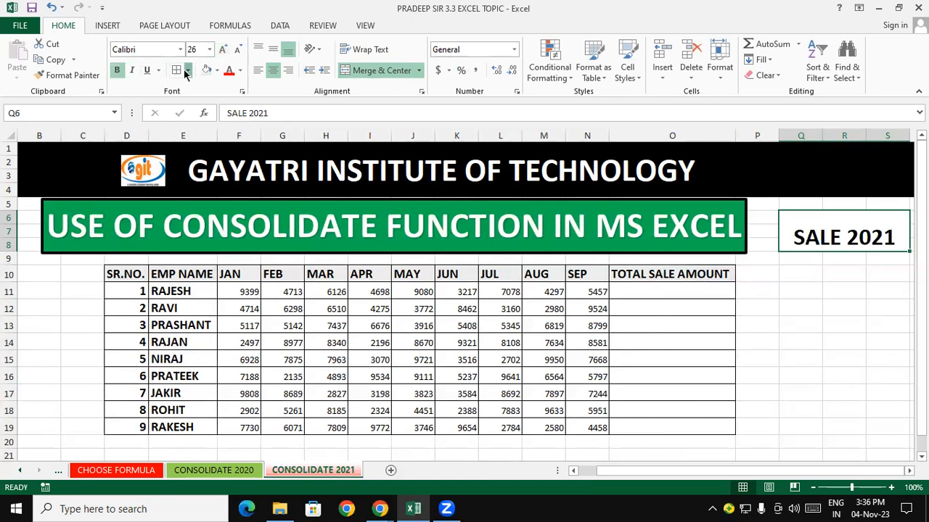
# - Add an outside border to the SALE 2021 box and align its text to the middle
pyautogui.click(187, 71)
pyautogui.click(196, 213)
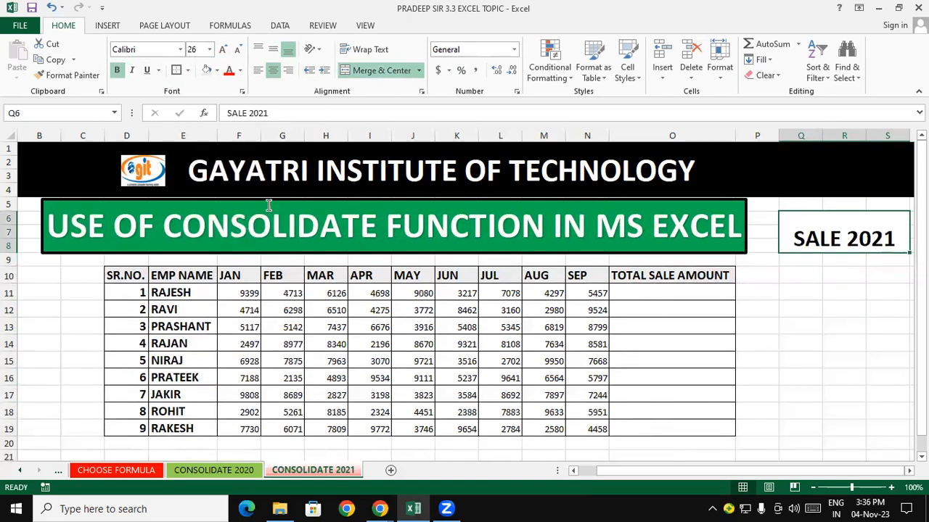
pyautogui.click(273, 49)
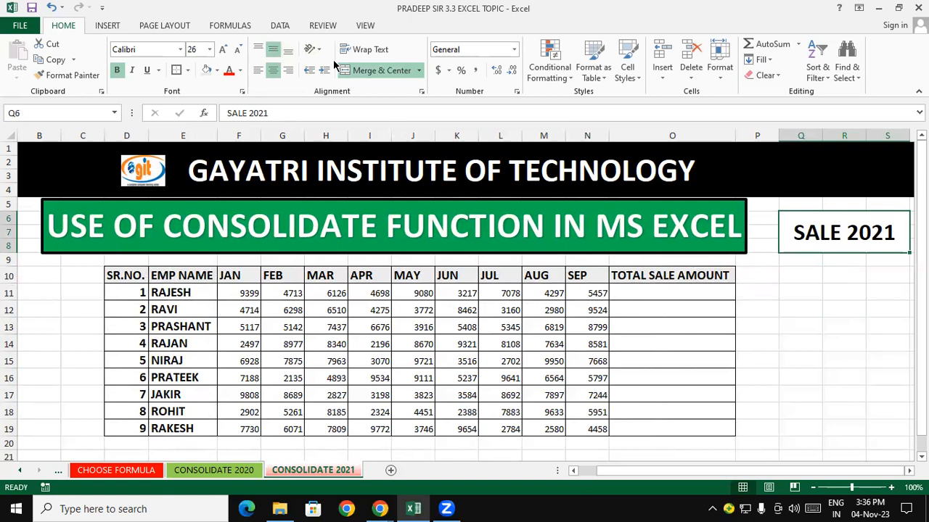
# - Fill the SALE 2021 box with yellow
pyautogui.click(217, 71)
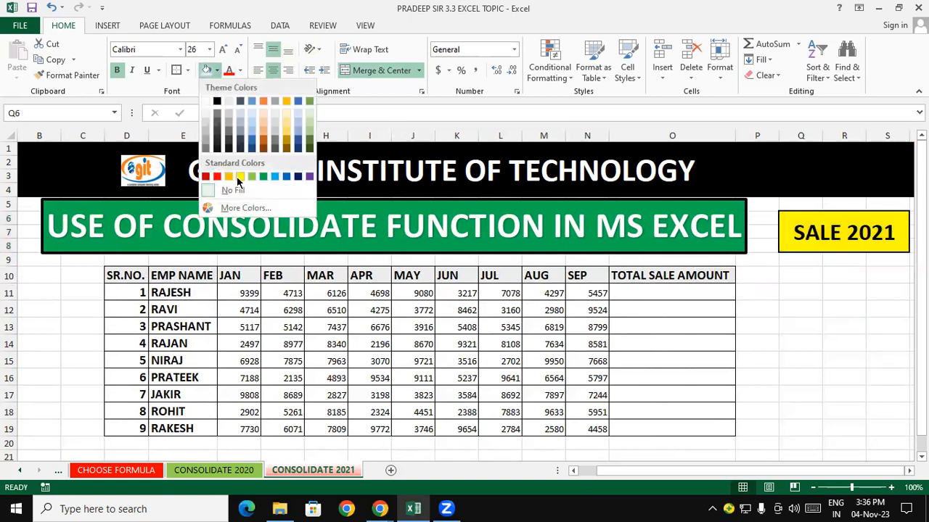
pyautogui.click(239, 179)
pyautogui.click(862, 338)
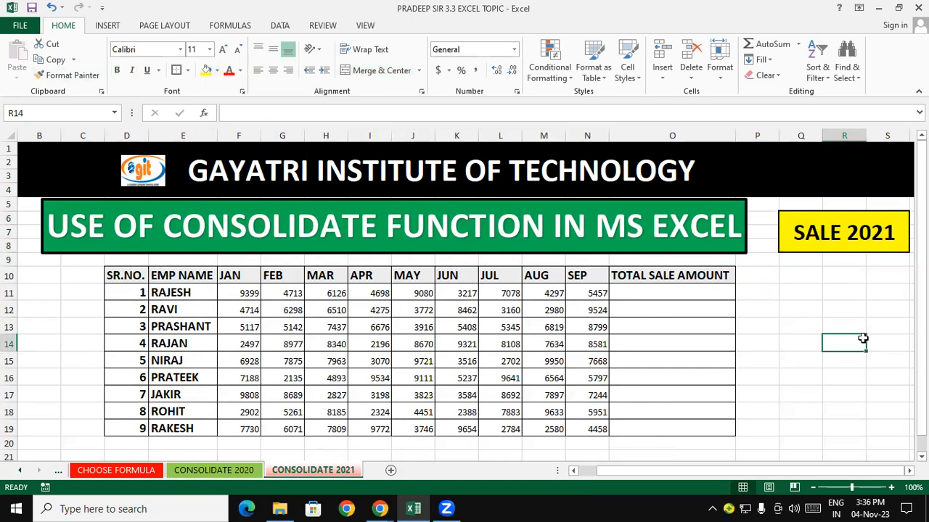
# - Convert the 2021 monthly sales figures from RANDBETWEEN formulas into fixed values using Paste Special Values
pyautogui.moveTo(246, 294); pyautogui.dragTo(597, 428)
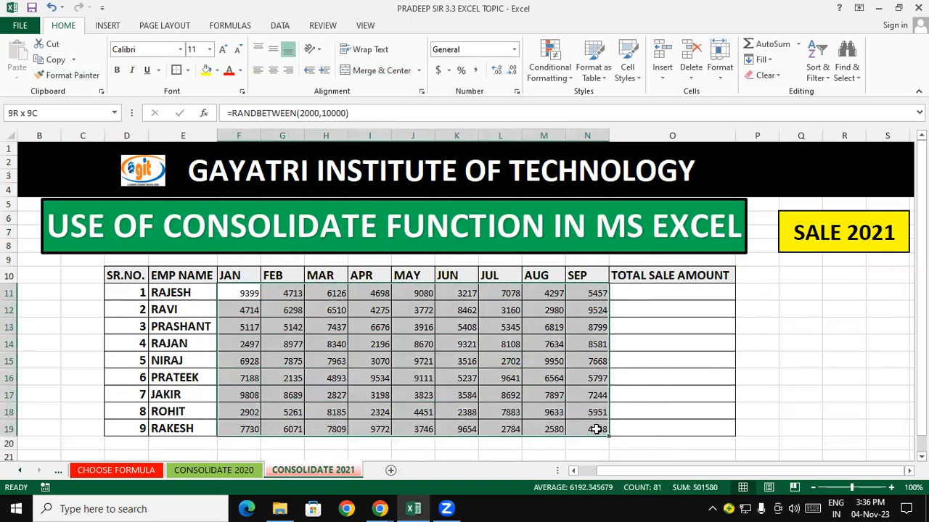
pyautogui.rightClick(313, 324)
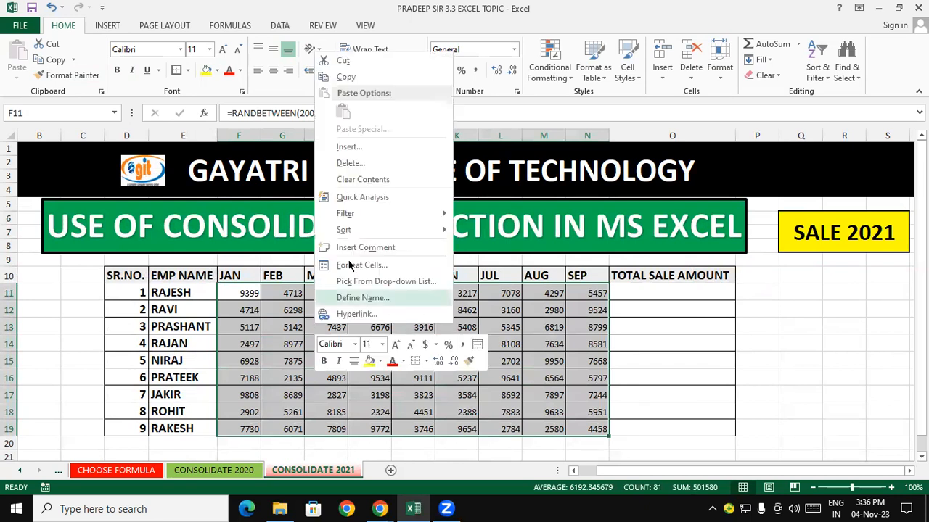
pyautogui.click(336, 72)
pyautogui.rightClick(336, 332)
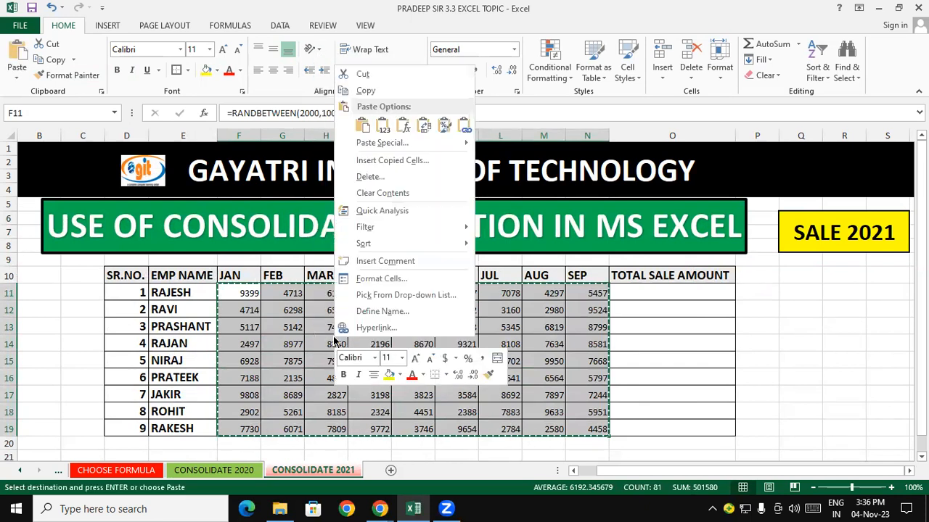
pyautogui.click(376, 148)
pyautogui.click(266, 91)
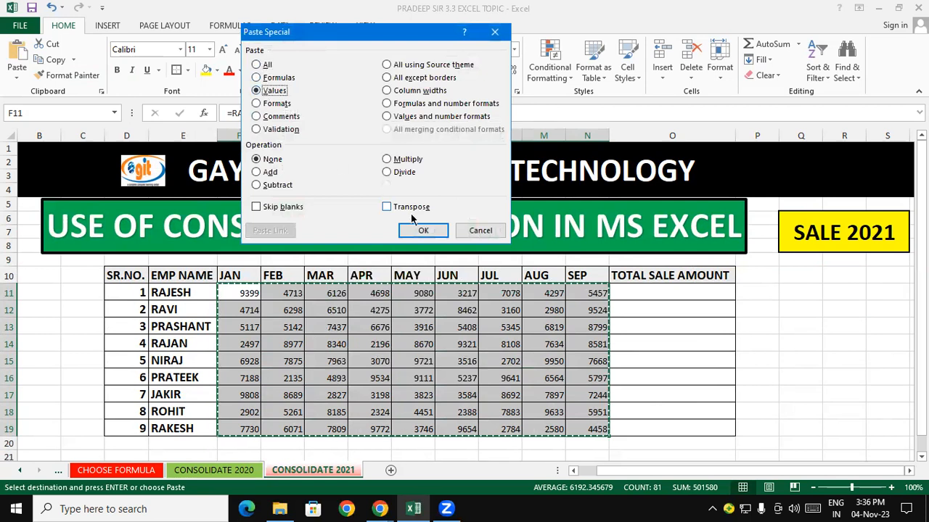
pyautogui.click(431, 231)
# - Copy the employee-name formatting onto the 2021 monthly figures with Format Painter
pyautogui.doubleClick(671, 346)
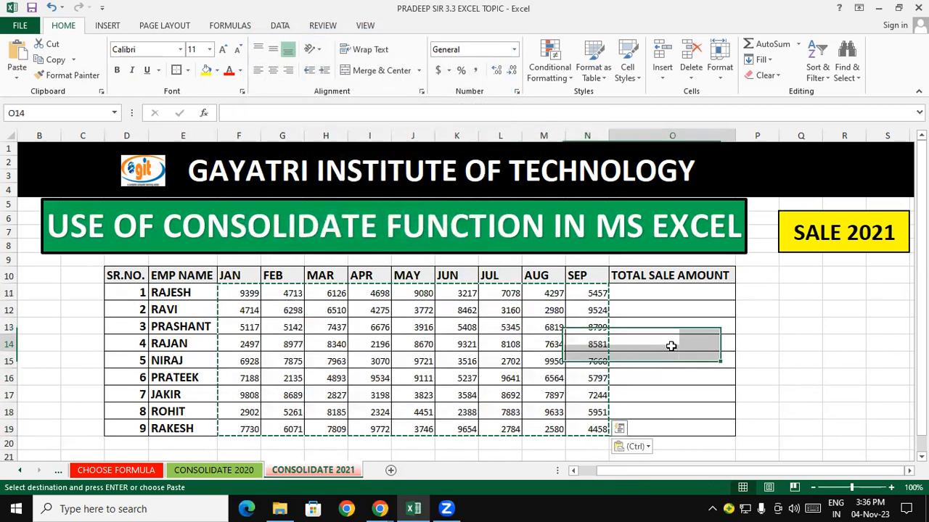
pyautogui.doubleClick(770, 342)
pyautogui.click(191, 326)
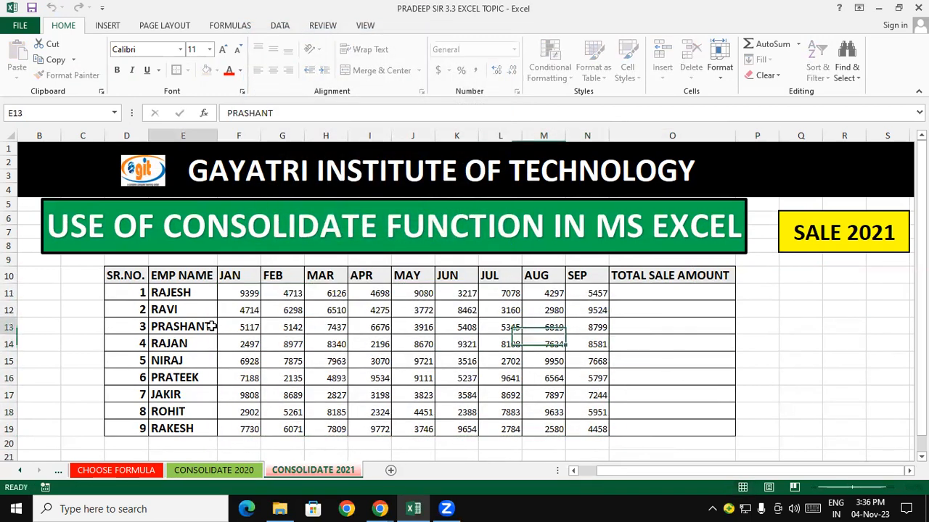
pyautogui.click(69, 75)
pyautogui.moveTo(250, 291); pyautogui.dragTo(595, 427)
pyautogui.click(798, 342)
# - Sum each employee's 2021 monthly sales in the TOTAL SALE AMOUNT column with AutoSum and fill it down
pyautogui.click(704, 309)
pyautogui.click(707, 290)
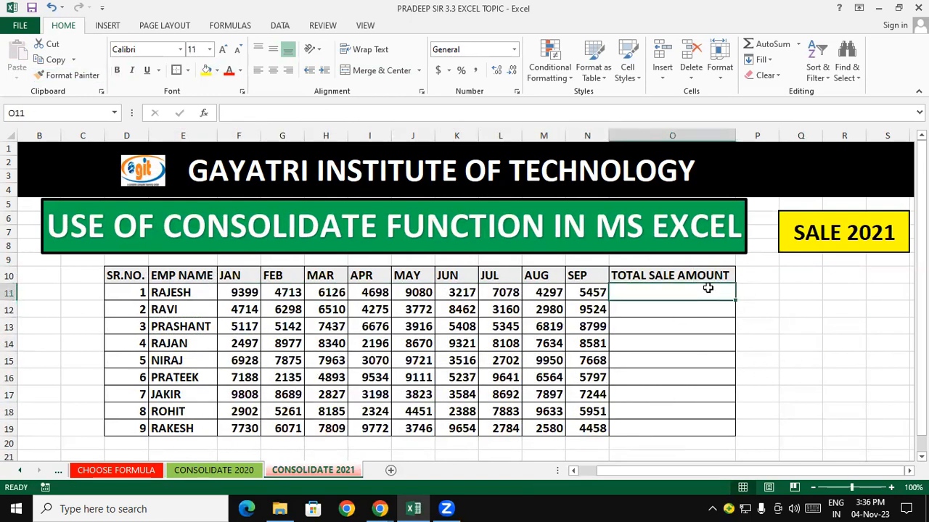
pyautogui.hotkey('alt', '=')
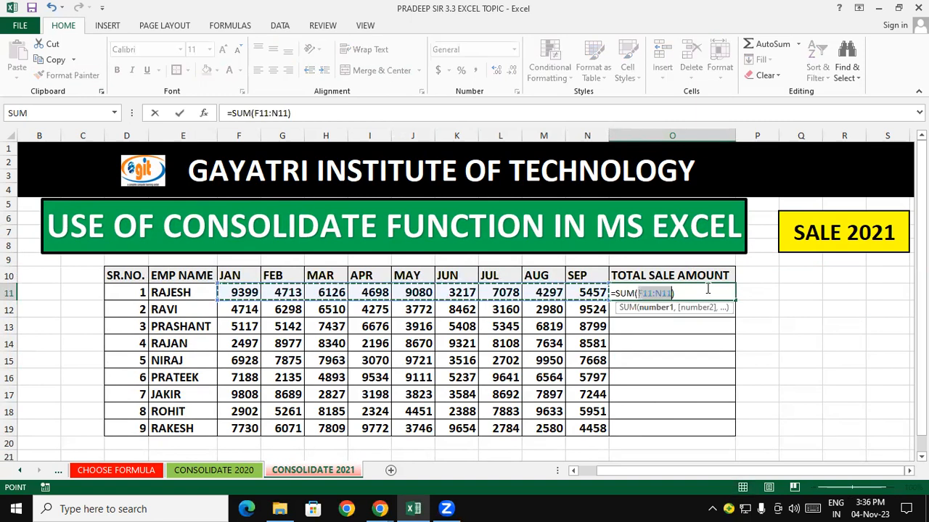
pyautogui.press('Return')
pyautogui.click(708, 290)
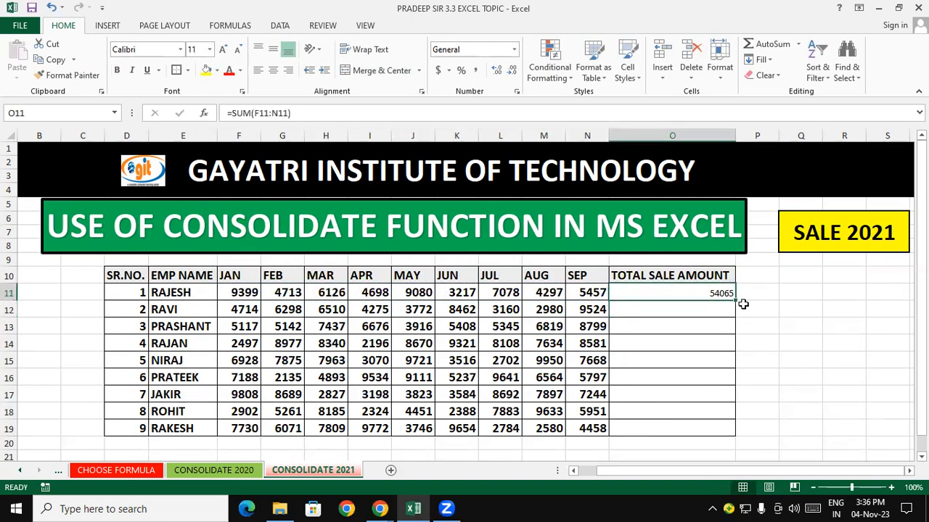
pyautogui.doubleClick(735, 300)
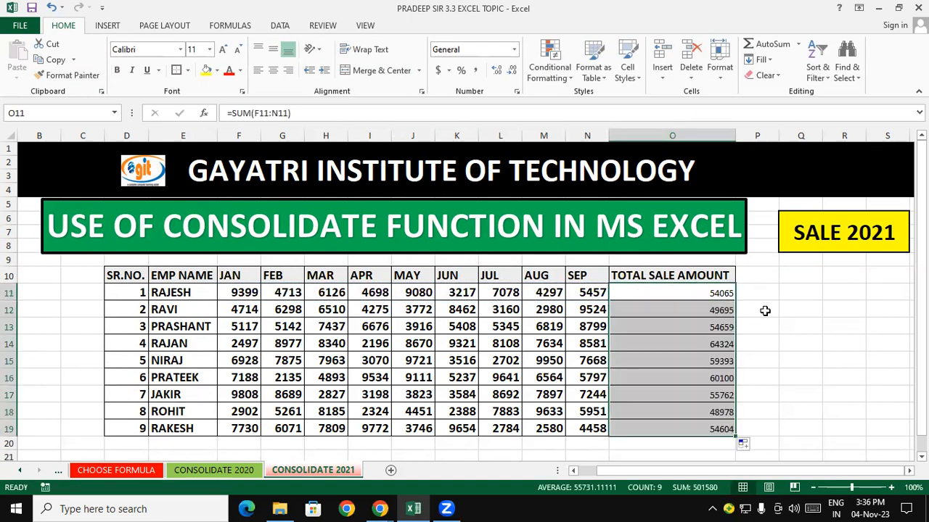
# - Copy the monthly figures' formatting onto the total sale amounts with Format Painter
pyautogui.click(762, 310)
pyautogui.click(395, 347)
pyautogui.click(67, 75)
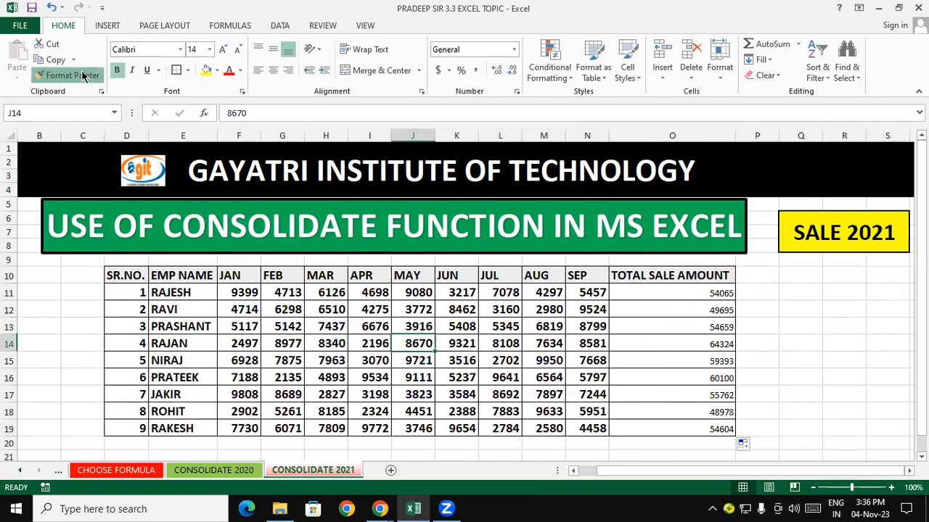
pyautogui.moveTo(664, 290); pyautogui.dragTo(693, 429)
pyautogui.click(802, 386)
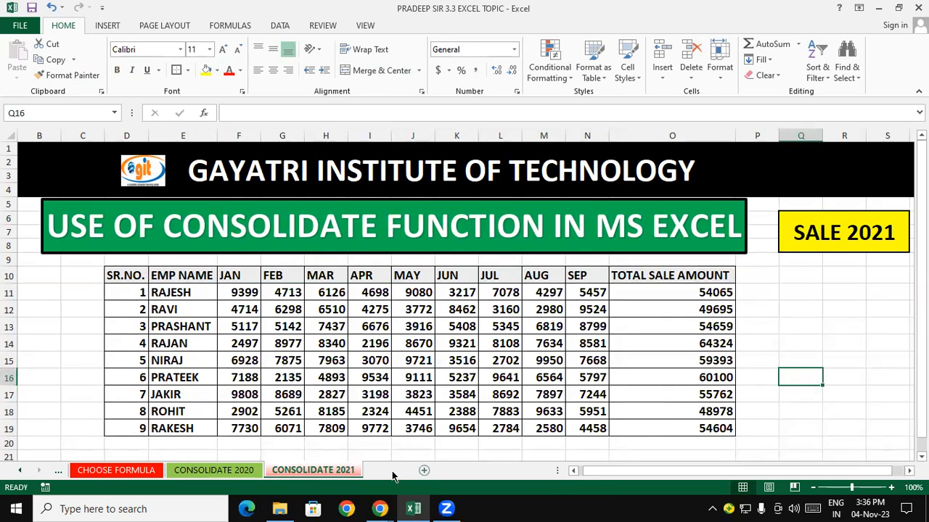
# - Add a new sheet and name it CONSOLIDATE RESULT 2020-21
pyautogui.click(391, 471)
pyautogui.rightClick(394, 470)
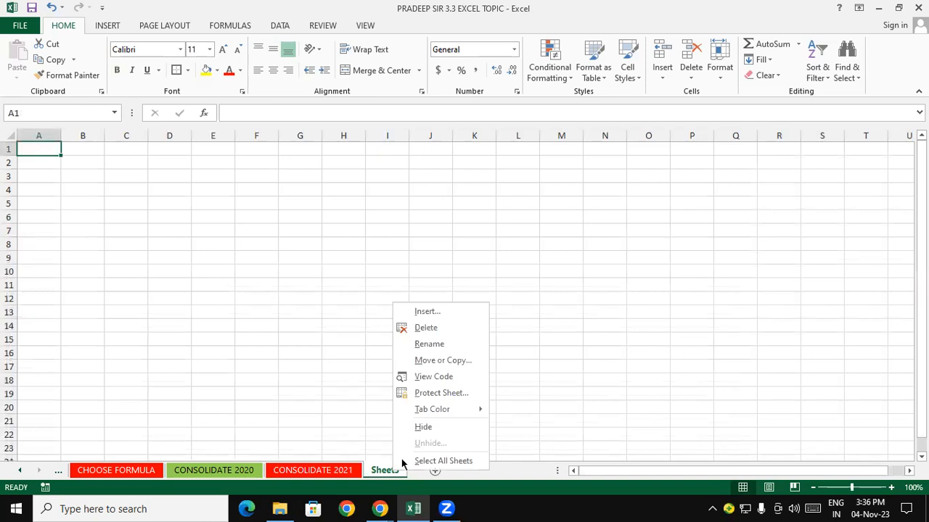
pyautogui.click(432, 345)
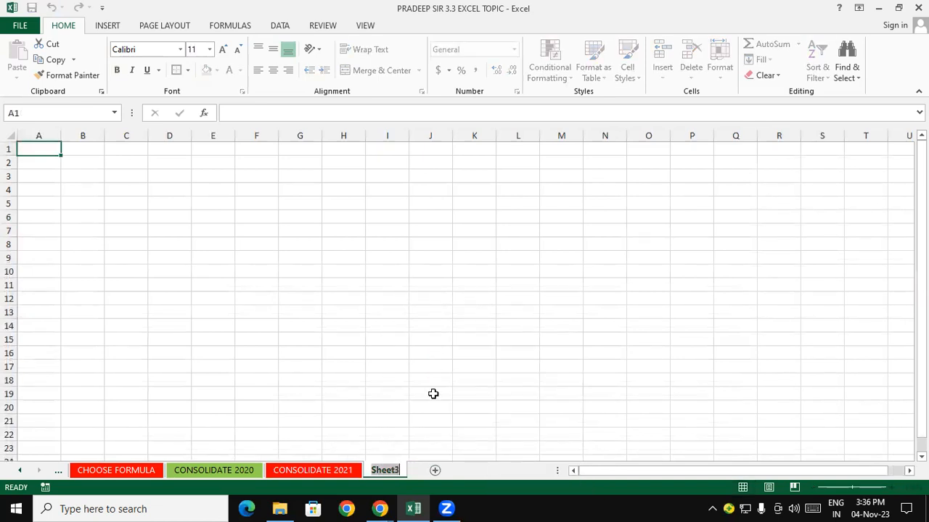
pyautogui.write('CONS')
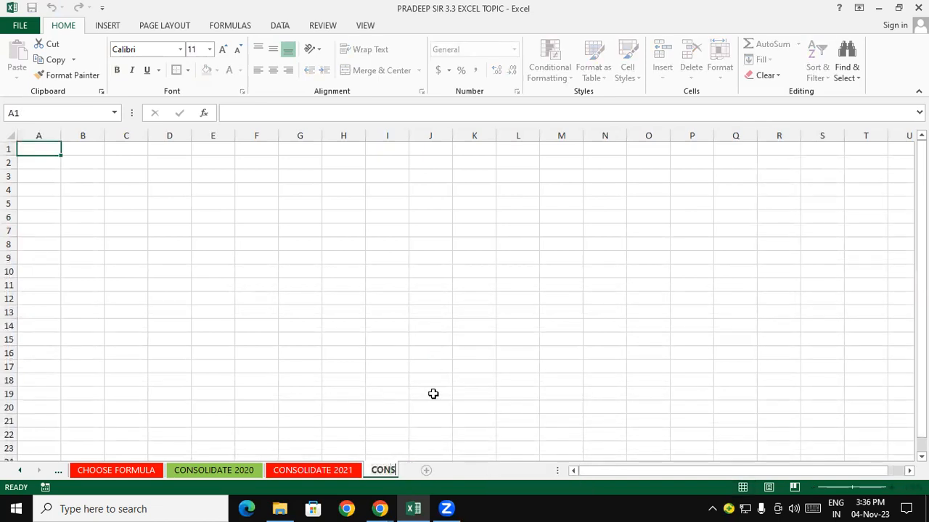
pyautogui.write('OLIDATE')
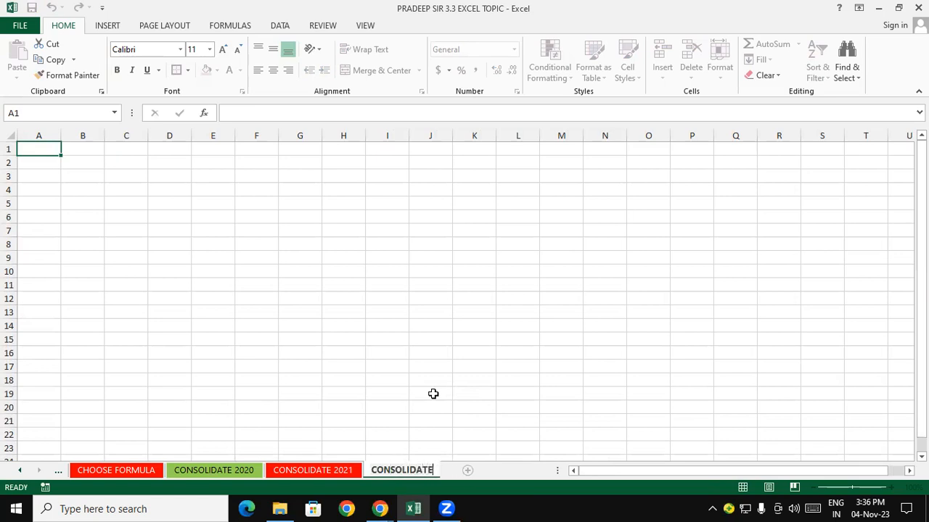
pyautogui.write(' RESULT ')
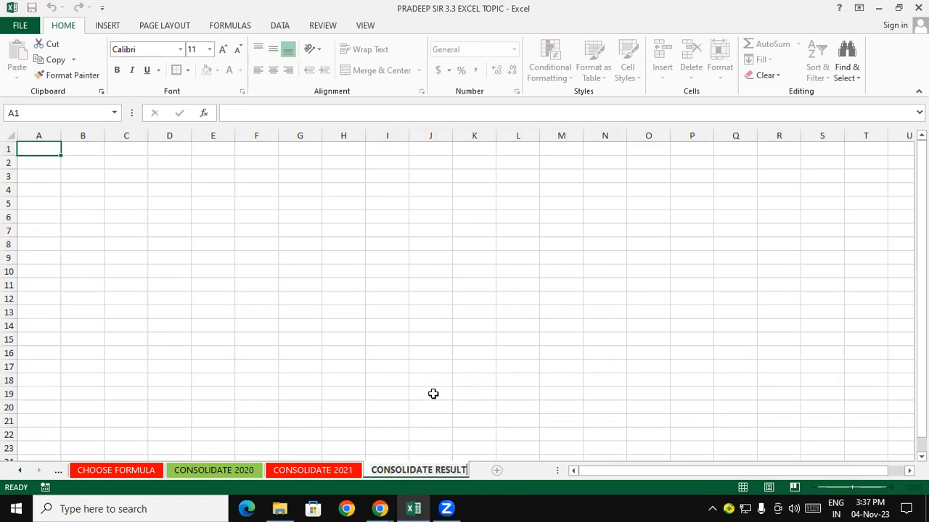
pyautogui.write('2020')
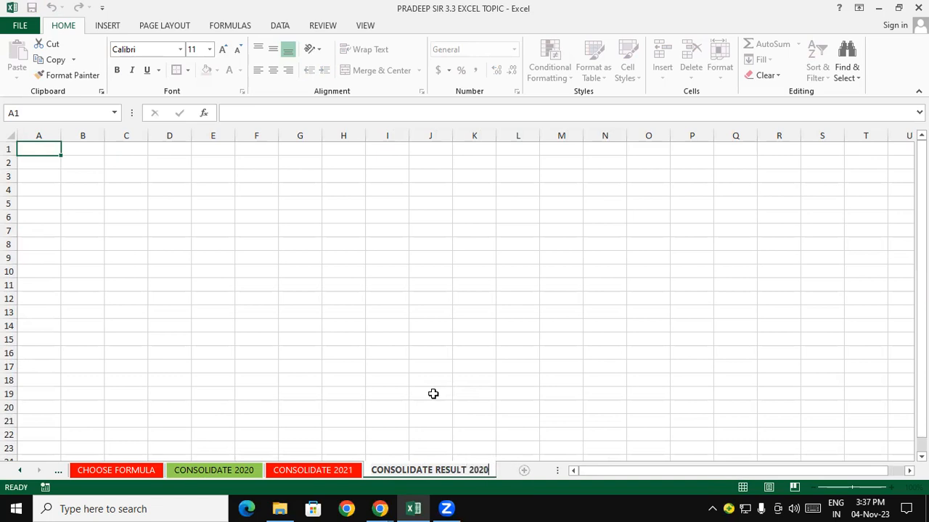
pyautogui.write('-21')
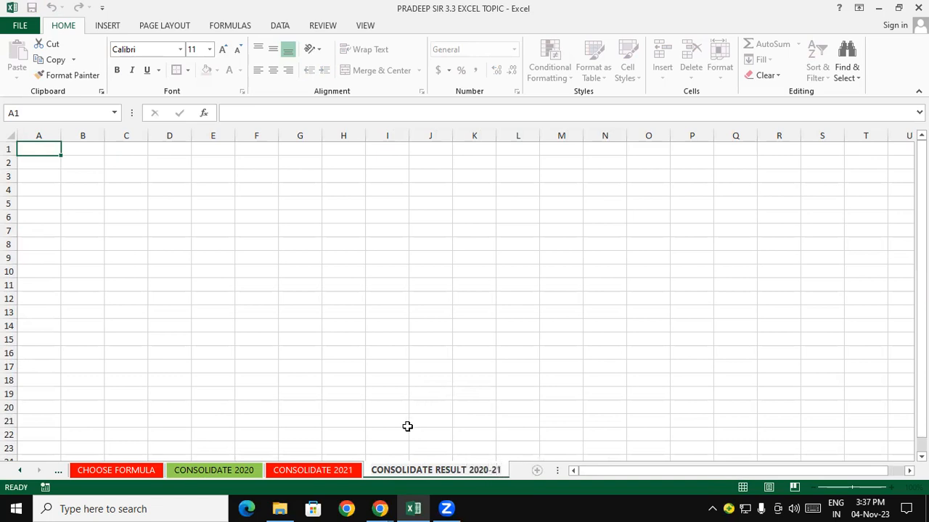
# - Set the CONSOLIDATE RESULT 2020-21 sheet tab colour to black
pyautogui.click(342, 469)
pyautogui.click(410, 472)
pyautogui.rightClick(411, 472)
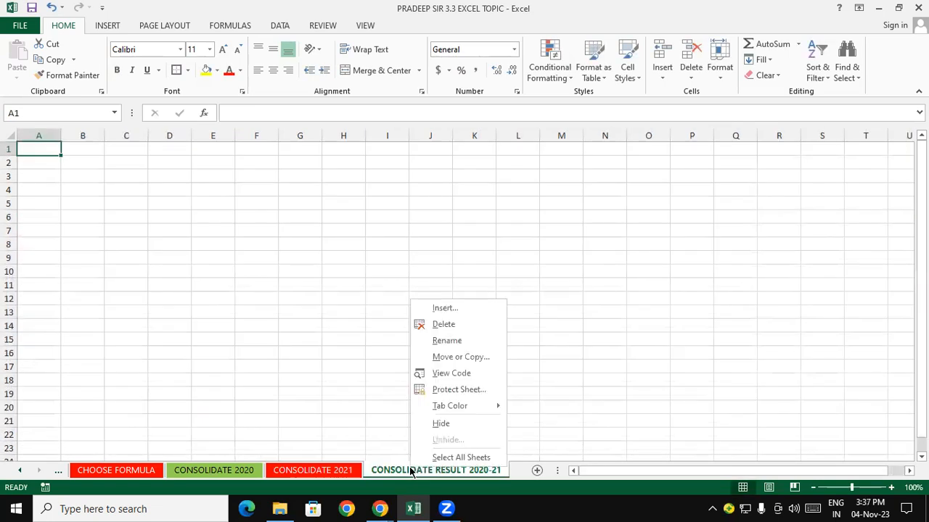
pyautogui.moveTo(461, 411)
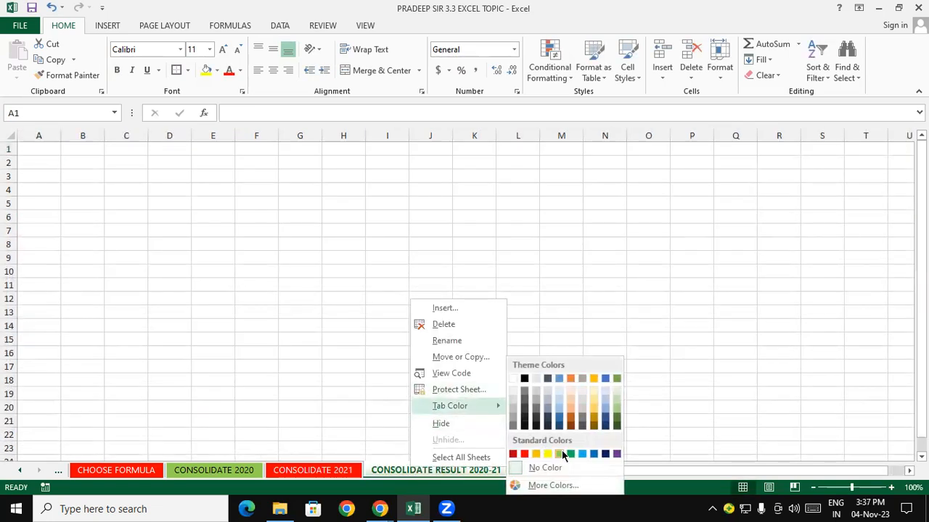
pyautogui.click(524, 380)
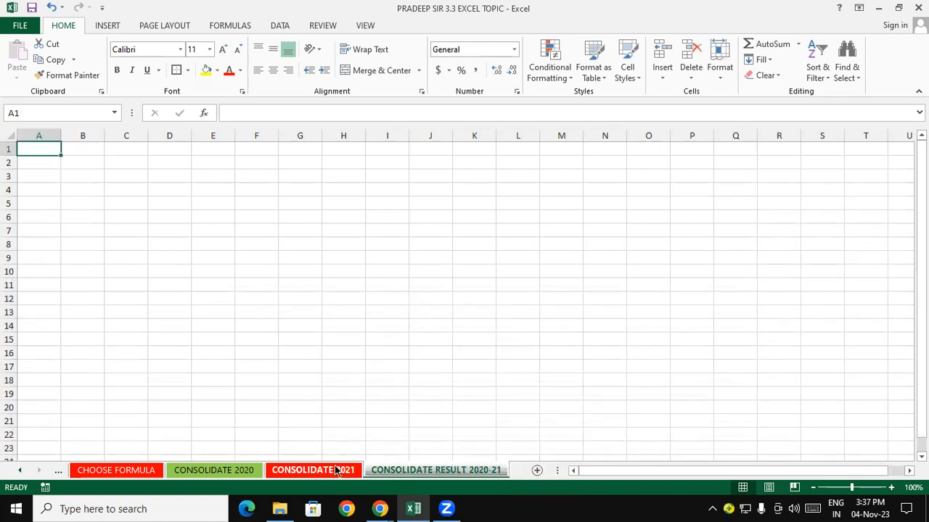
# - Switch between the CONSOLIDATE 2020, CONSOLIDATE 2021 and result sheets to review them
pyautogui.click(336, 470)
pyautogui.click(420, 470)
pyautogui.click(329, 470)
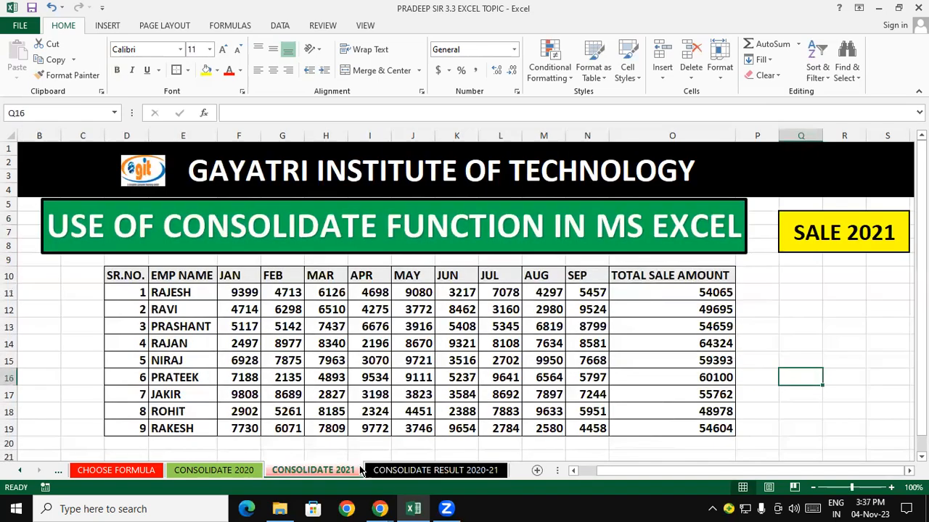
pyautogui.click(409, 471)
pyautogui.click(253, 470)
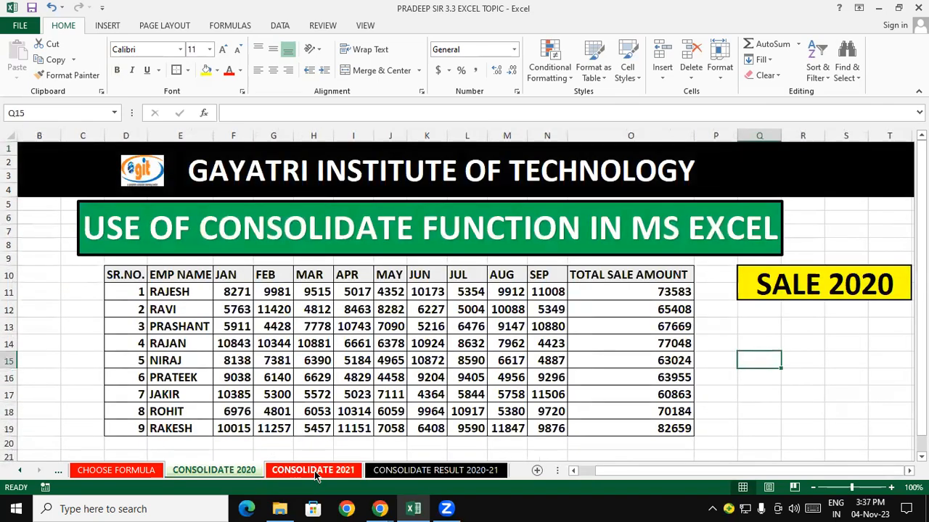
pyautogui.click(312, 472)
pyautogui.click(406, 470)
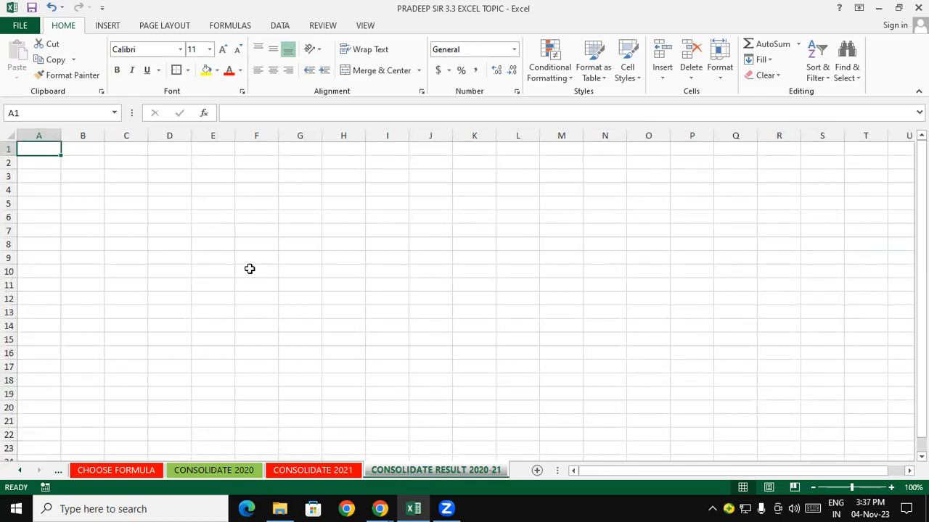
pyautogui.click(223, 471)
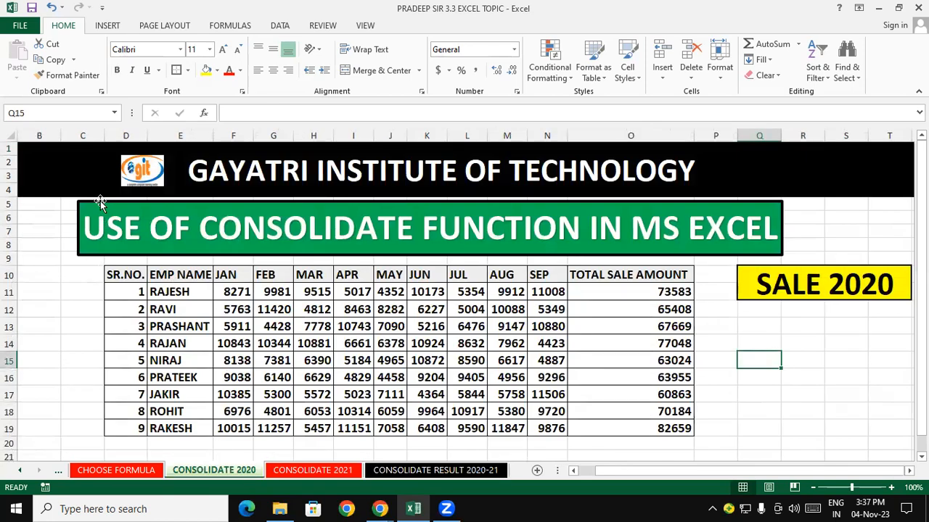
# - Copy the USE OF CONSOLIDATE FUNCTION title box from CONSOLIDATE 2020 onto the result sheet
pyautogui.click(100, 201)
pyautogui.rightClick(101, 201)
pyautogui.click(138, 222)
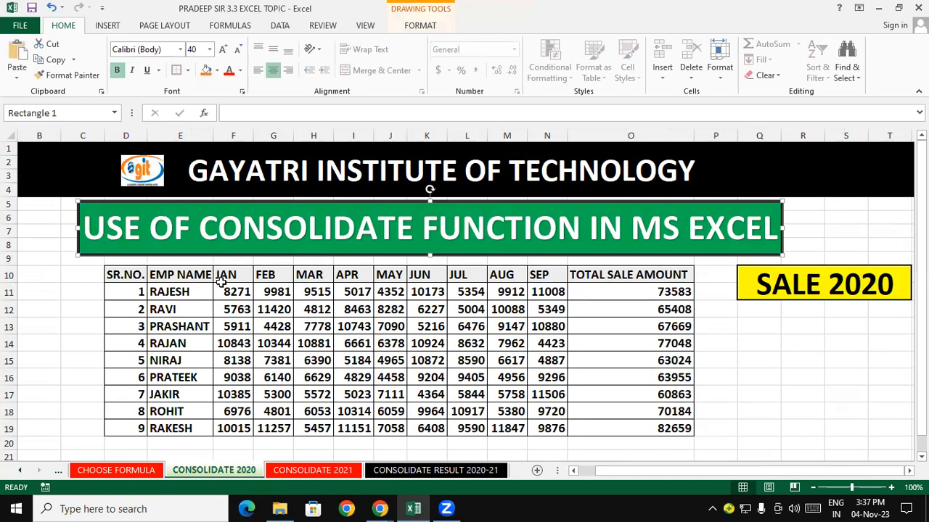
pyautogui.click(425, 470)
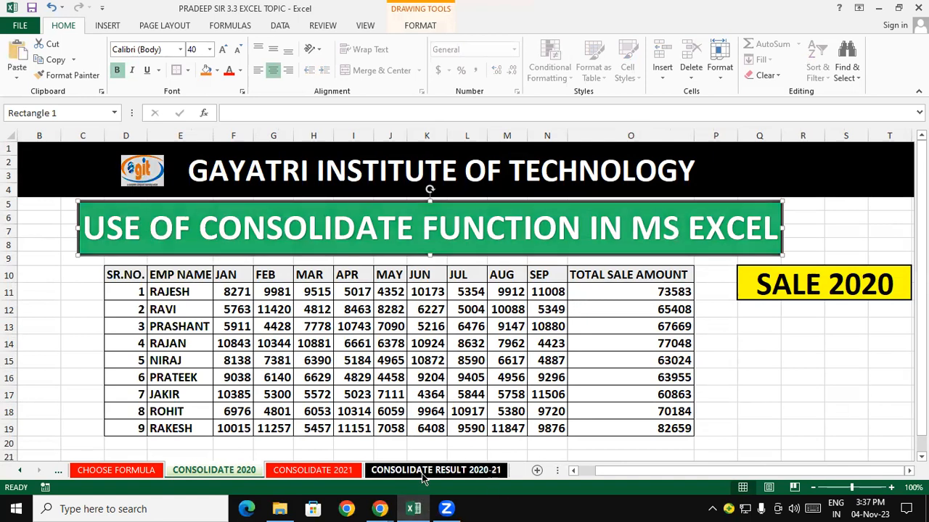
pyautogui.hotkey('ctrl', 'v')
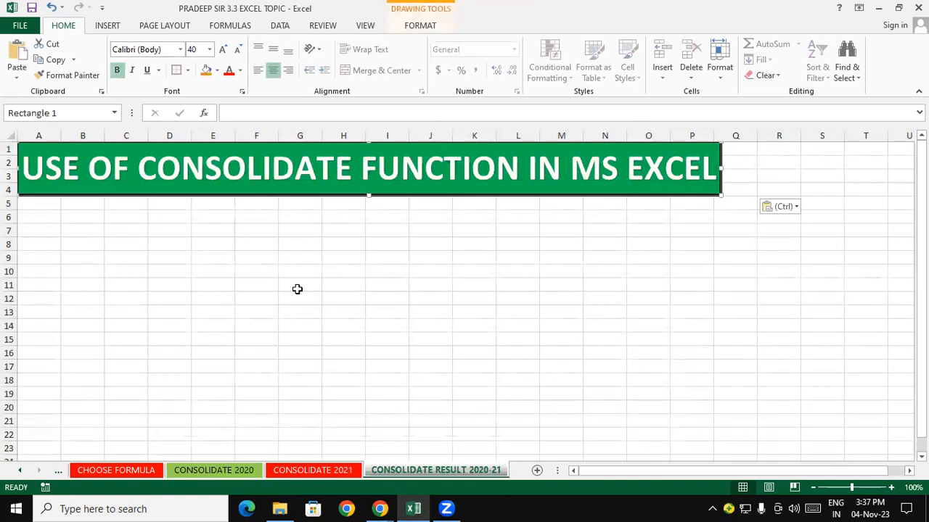
# - Move the pasted title box slightly and change its text to USE OF CONSOLIDATE RESULT 2020-21
pyautogui.moveTo(332, 195); pyautogui.dragTo(361, 205)
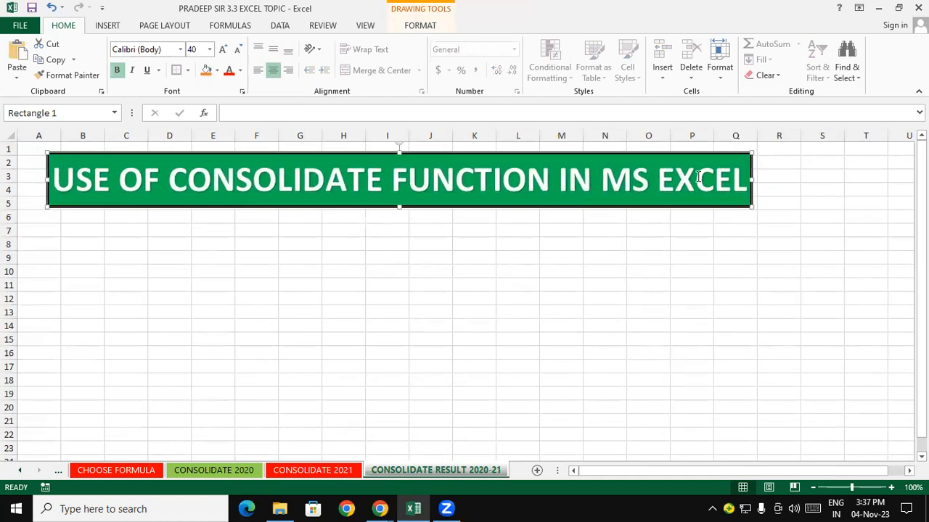
pyautogui.click(741, 178)
pyautogui.press('BackSpace')
pyautogui.press('BackSpace')
pyautogui.press('BackSpace')
pyautogui.press('BackSpace')
pyautogui.press('BackSpace')
pyautogui.press('BackSpace')
pyautogui.press('BackSpace')
pyautogui.press('BackSpace')
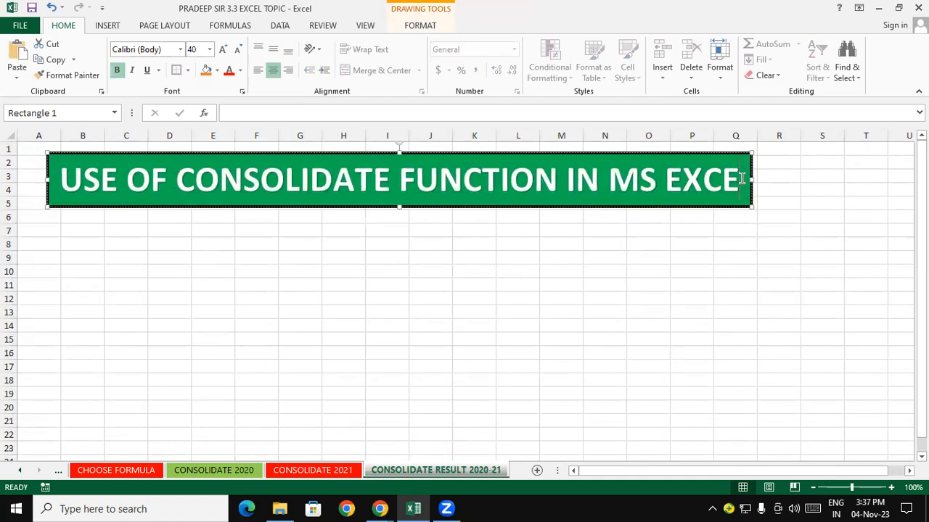
pyautogui.press('BackSpace')
pyautogui.press('BackSpace')
pyautogui.press('BackSpace')
pyautogui.press('BackSpace')
pyautogui.press('BackSpace')
pyautogui.press('BackSpace')
pyautogui.press('BackSpace')
pyautogui.press('BackSpace')
pyautogui.press('BackSpace')
pyautogui.press('BackSpace')
pyautogui.press('BackSpace')
pyautogui.press('BackSpace')
pyautogui.press('BackSpace')
pyautogui.press('BackSpace')
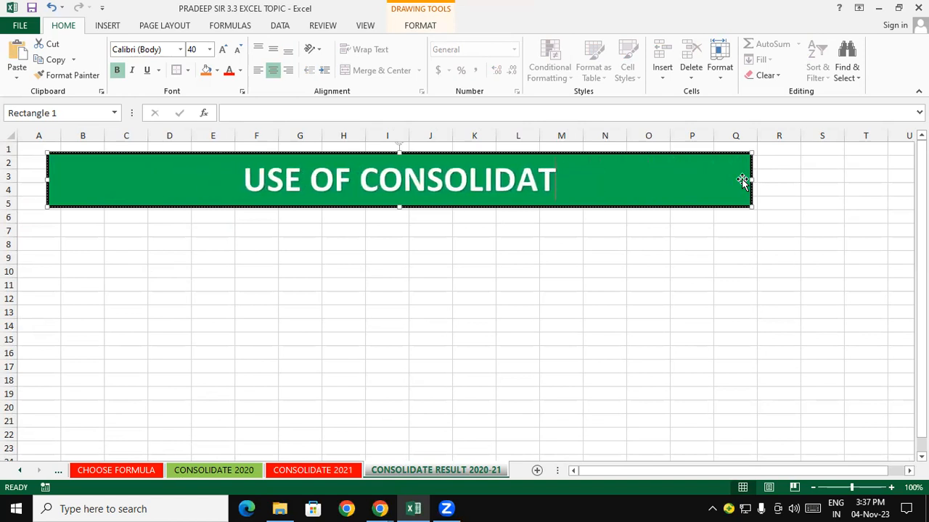
pyautogui.write('E RESULT')
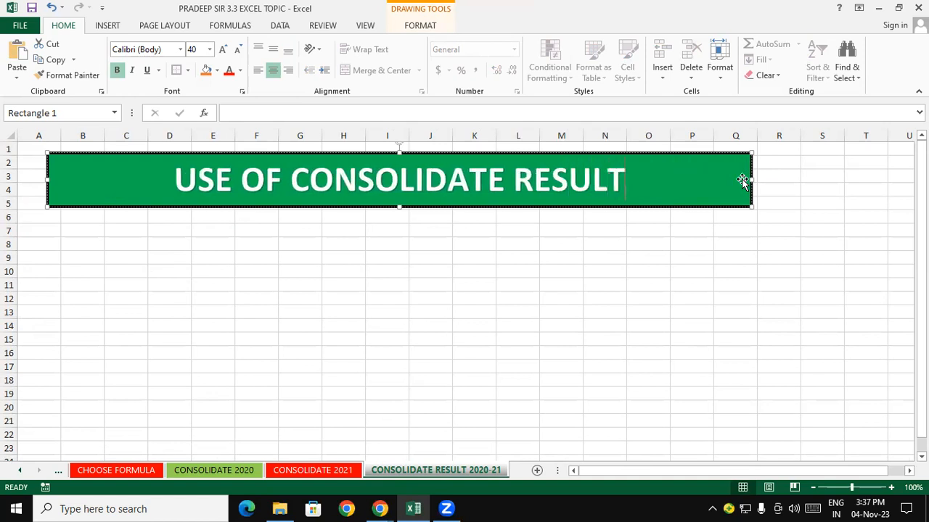
pyautogui.write(' 2020')
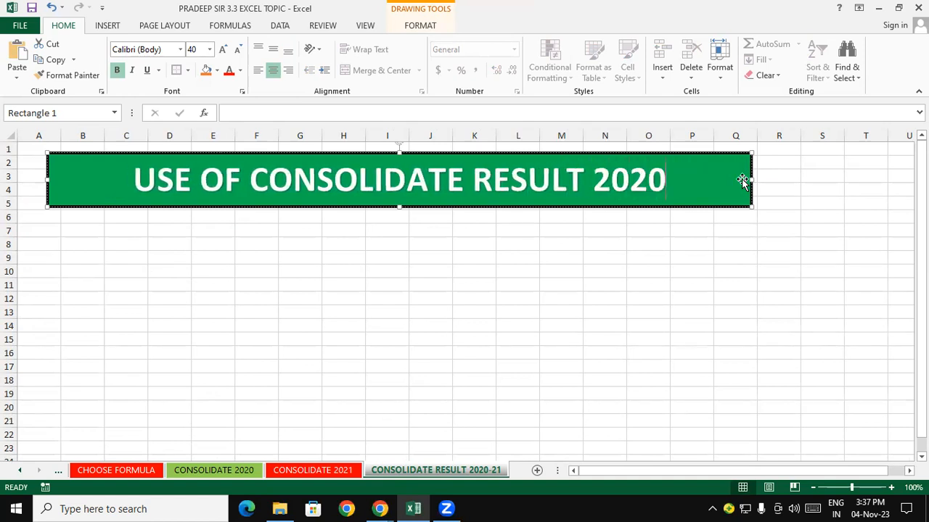
pyautogui.write('-21')
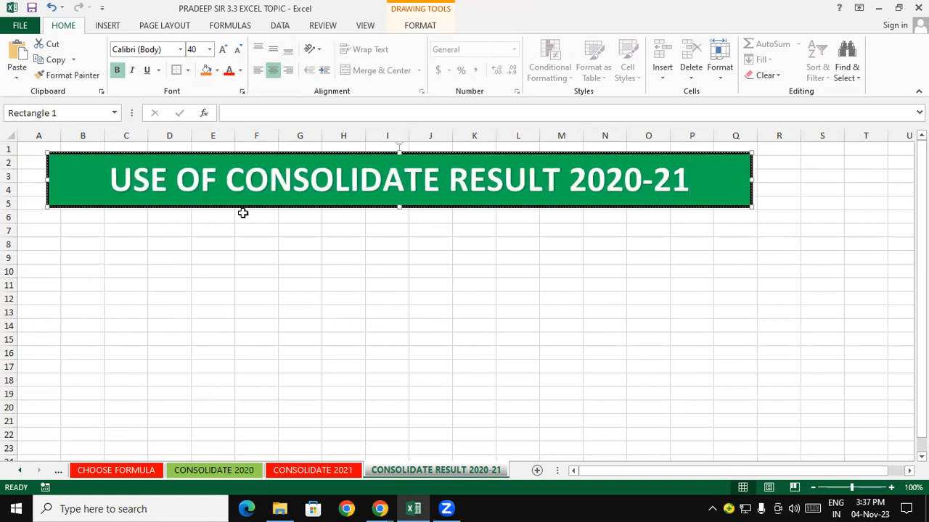
# - Edit the title box text to read CONSOLIDATE RESULT 2020-21
pyautogui.press('BackSpace')
pyautogui.press('BackSpace')
pyautogui.press('BackSpace')
pyautogui.press('BackSpace')
pyautogui.press('BackSpace')
pyautogui.press('BackSpace')
pyautogui.press('BackSpace')
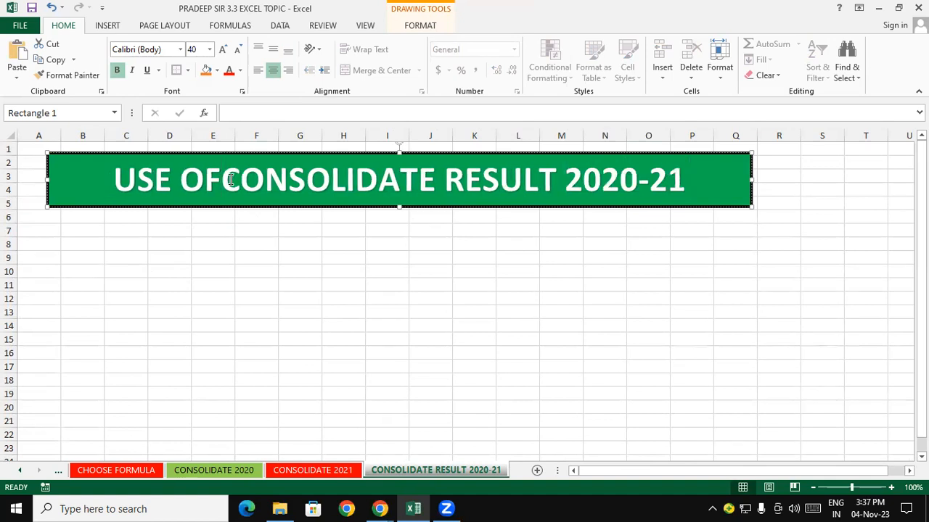
pyautogui.click(255, 313)
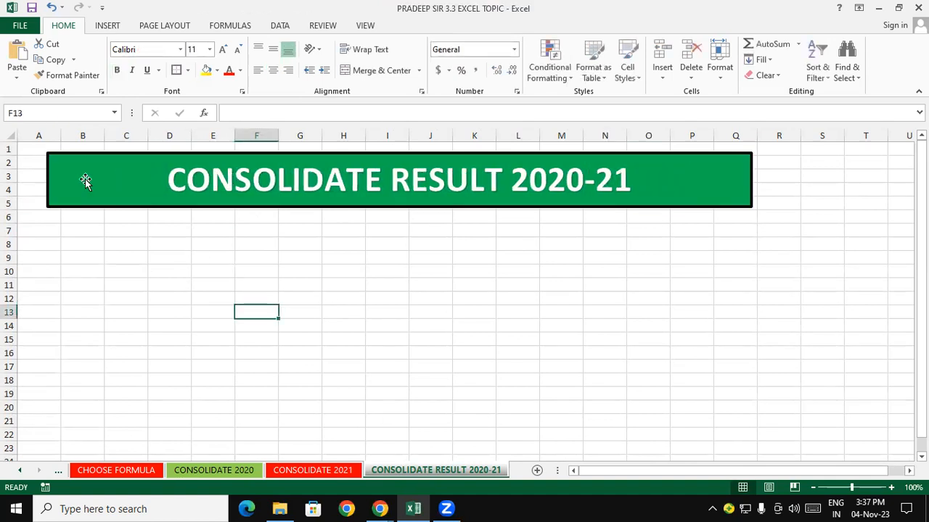
# - Move and narrow the title box so it sits centred above columns C to N
pyautogui.click(48, 183)
pyautogui.moveTo(48, 181); pyautogui.dragTo(259, 197)
pyautogui.moveTo(372, 205); pyautogui.dragTo(234, 205)
pyautogui.click(242, 242)
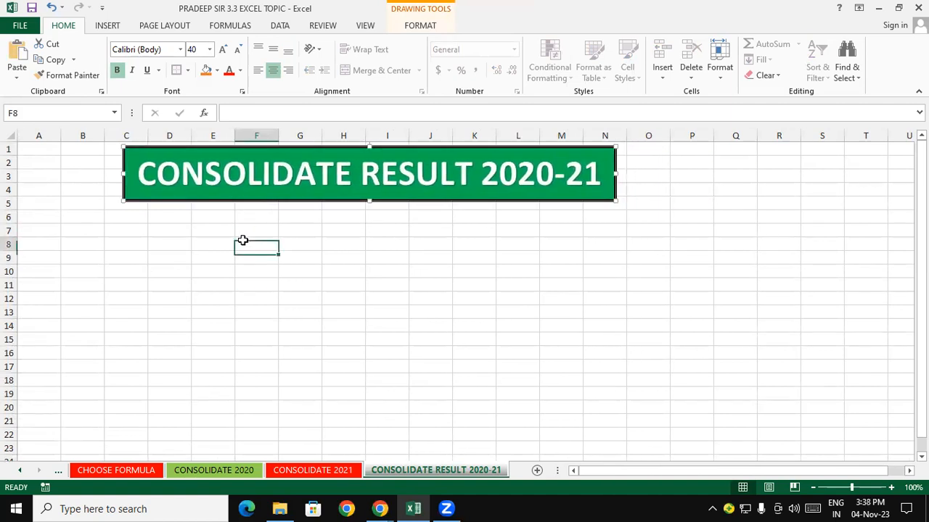
# - With C8 as the output cell, open Consolidate and add the CONSOLIDATE 2020 range D10:O19 as a reference
pyautogui.click(138, 260)
pyautogui.click(204, 286)
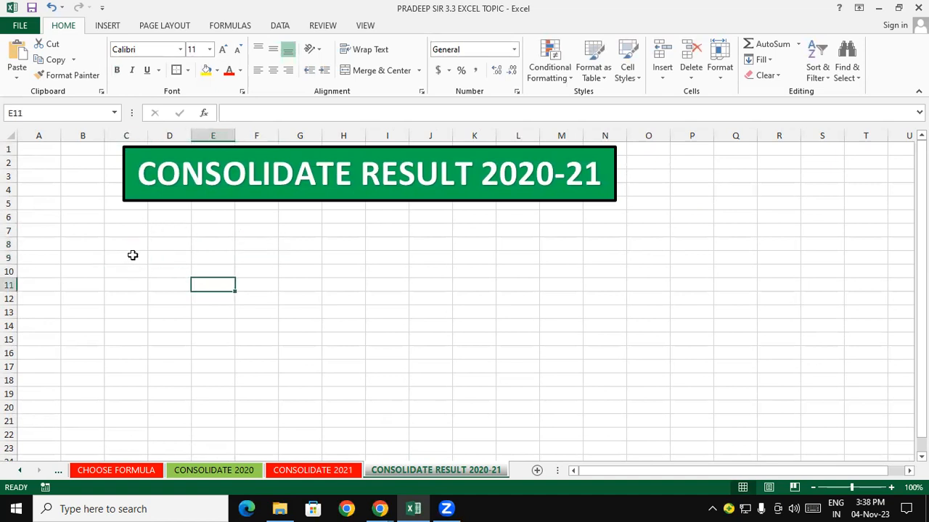
pyautogui.click(132, 249)
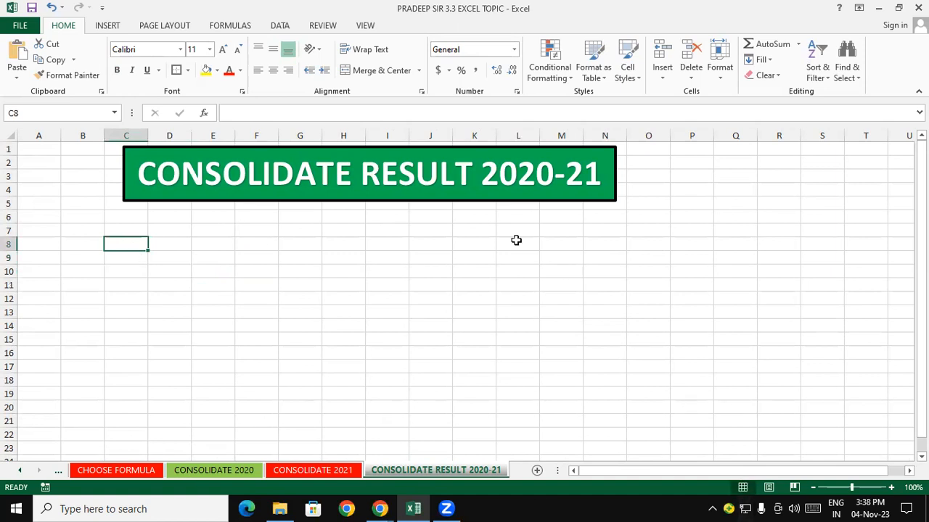
pyautogui.click(279, 29)
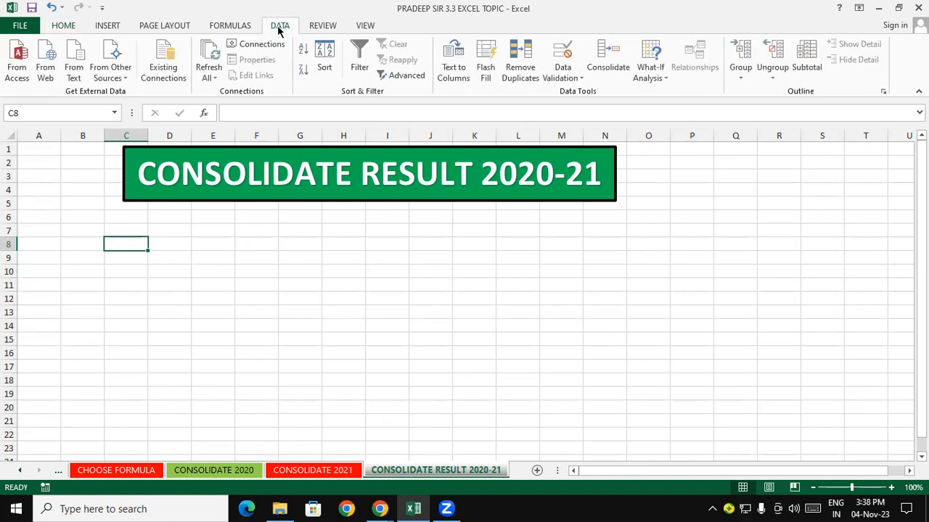
pyautogui.click(616, 67)
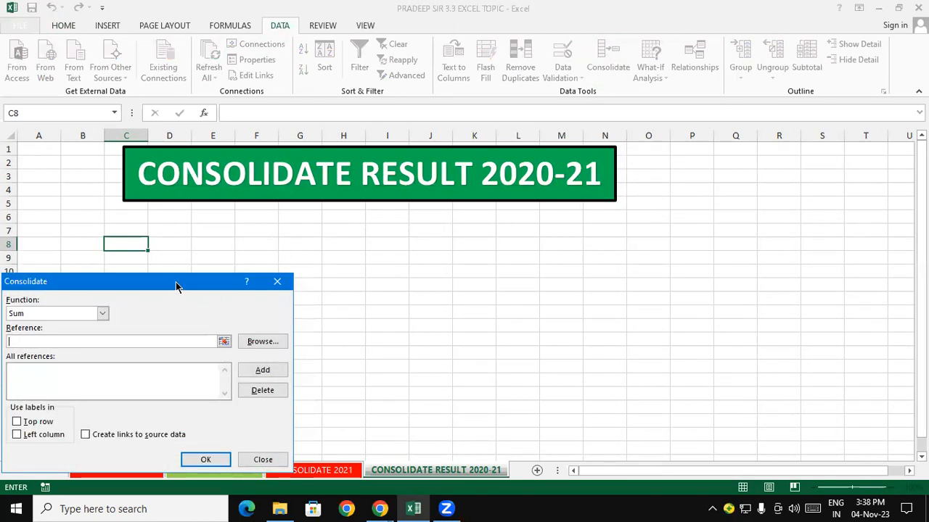
pyautogui.moveTo(194, 287); pyautogui.dragTo(581, 192)
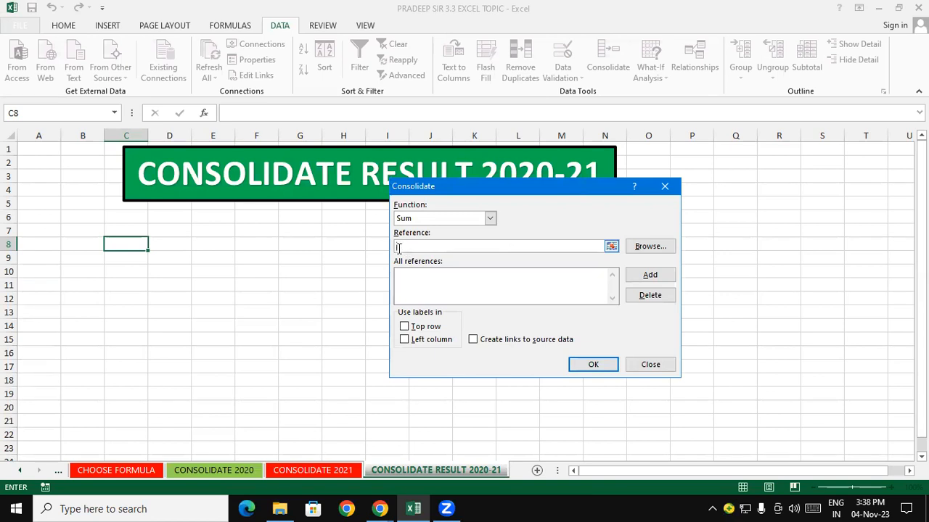
pyautogui.click(226, 472)
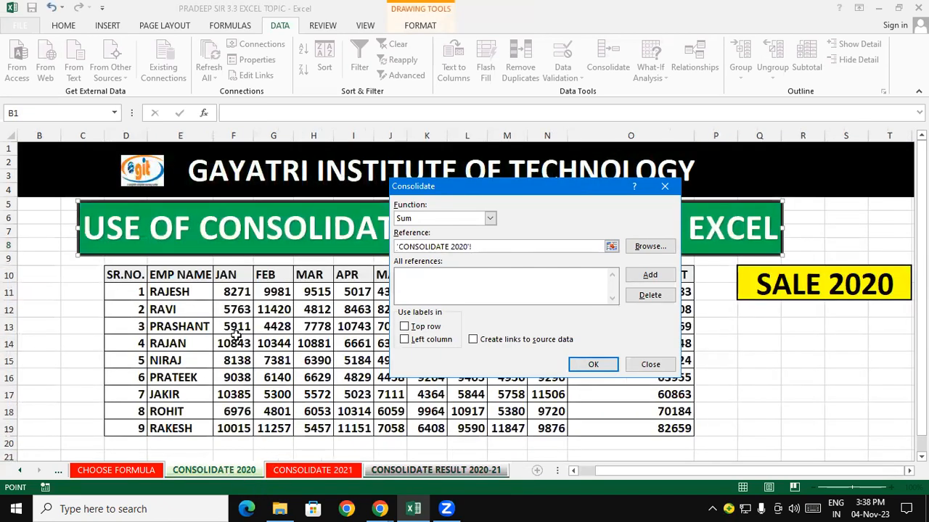
pyautogui.moveTo(131, 275); pyautogui.dragTo(653, 428)
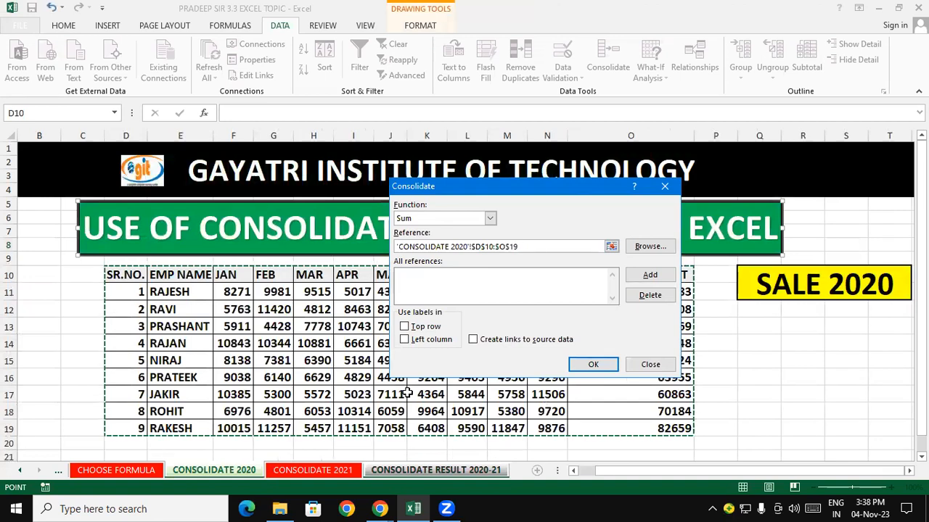
pyautogui.click(648, 275)
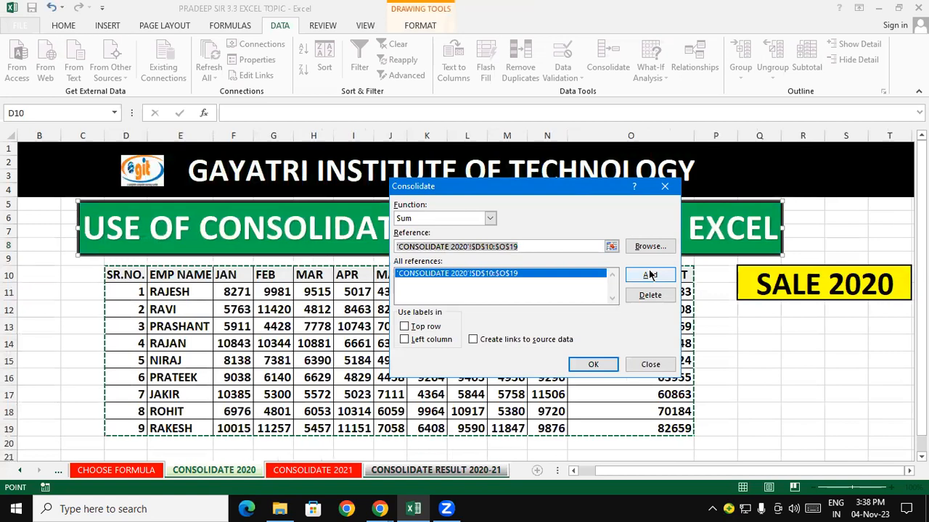
# - Add the CONSOLIDATE 2021 range D10:O19 as a second reference in the Consolidate dialog
pyautogui.click(555, 248)
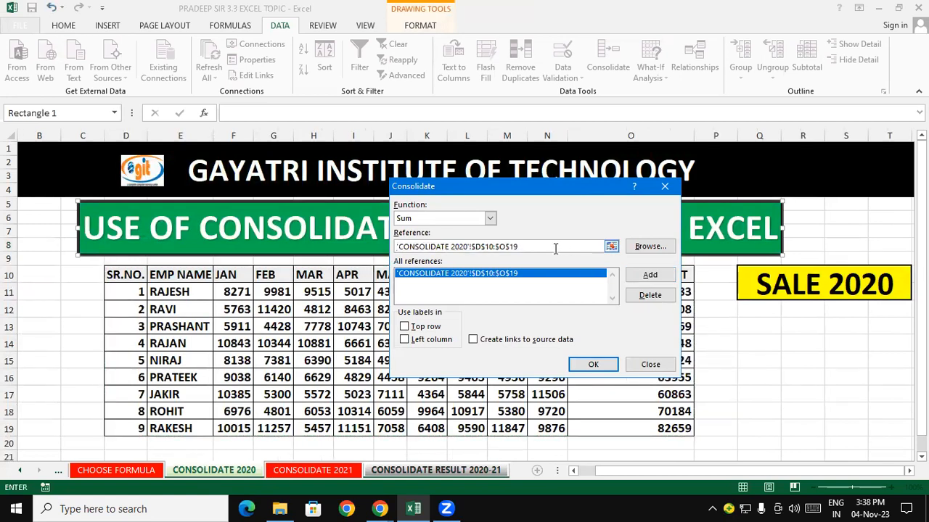
pyautogui.press('BackSpace')
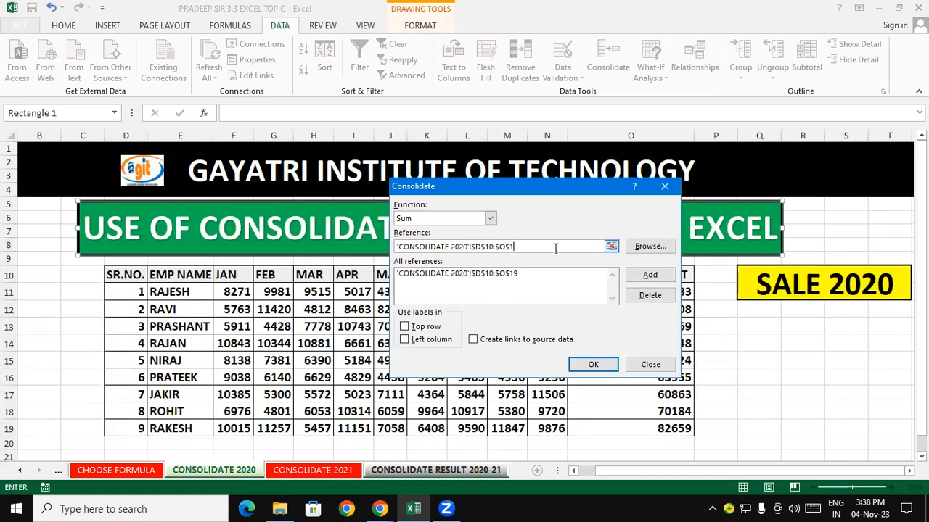
pyautogui.press('BackSpace')
pyautogui.press('BackSpace')
pyautogui.press('BackSpace')
pyautogui.press('BackSpace')
pyautogui.press('BackSpace')
pyautogui.press('BackSpace')
pyautogui.press('BackSpace')
pyautogui.press('BackSpace')
pyautogui.press('BackSpace')
pyautogui.press('BackSpace')
pyautogui.press('BackSpace')
pyautogui.press('BackSpace')
pyautogui.press('BackSpace')
pyautogui.press('BackSpace')
pyautogui.press('BackSpace')
pyautogui.press('BackSpace')
pyautogui.press('BackSpace')
pyautogui.press('BackSpace')
pyautogui.press('BackSpace')
pyautogui.press('BackSpace')
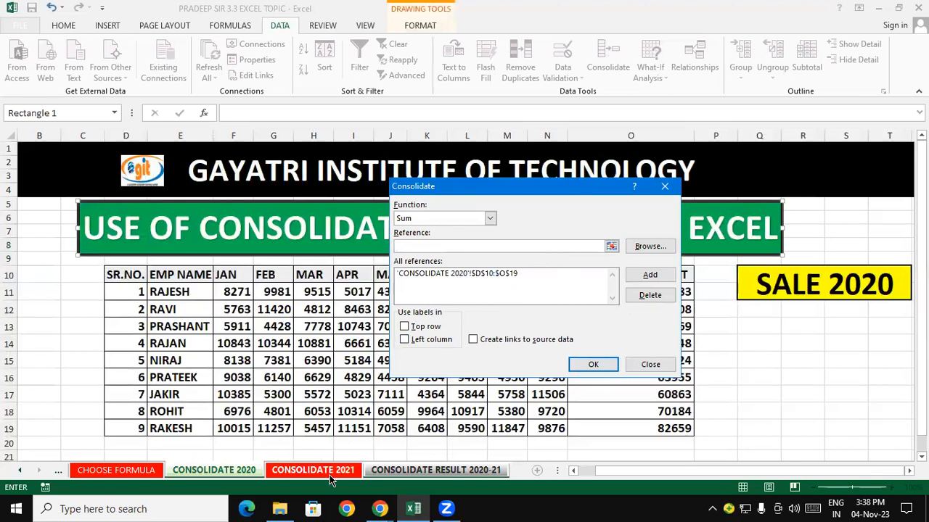
pyautogui.click(328, 470)
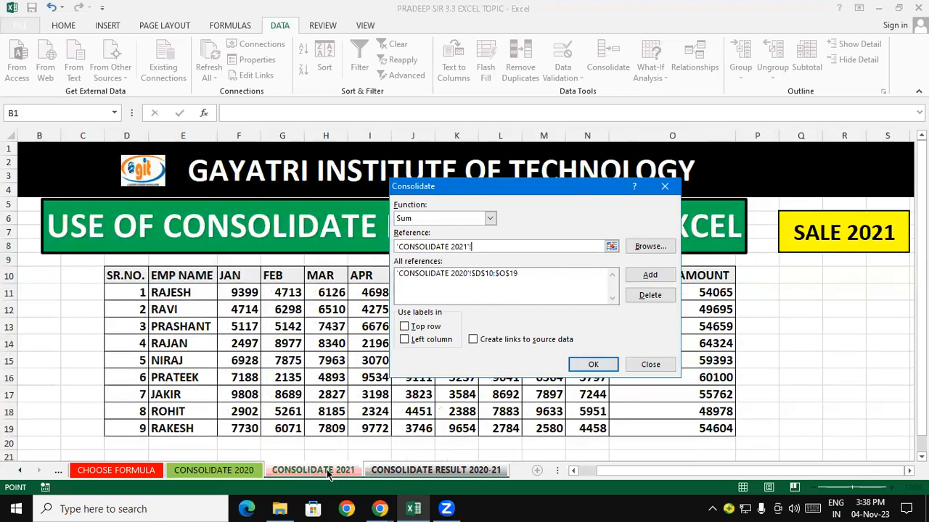
pyautogui.click(513, 245)
pyautogui.press('BackSpace')
pyautogui.press('BackSpace')
pyautogui.press('BackSpace')
pyautogui.press('BackSpace')
pyautogui.press('BackSpace')
pyautogui.press('BackSpace')
pyautogui.press('BackSpace')
pyautogui.press('BackSpace')
pyautogui.press('BackSpace')
pyautogui.press('BackSpace')
pyautogui.press('BackSpace')
pyautogui.press('BackSpace')
pyautogui.press('BackSpace')
pyautogui.press('BackSpace')
pyautogui.press('BackSpace')
pyautogui.press('BackSpace')
pyautogui.press('BackSpace')
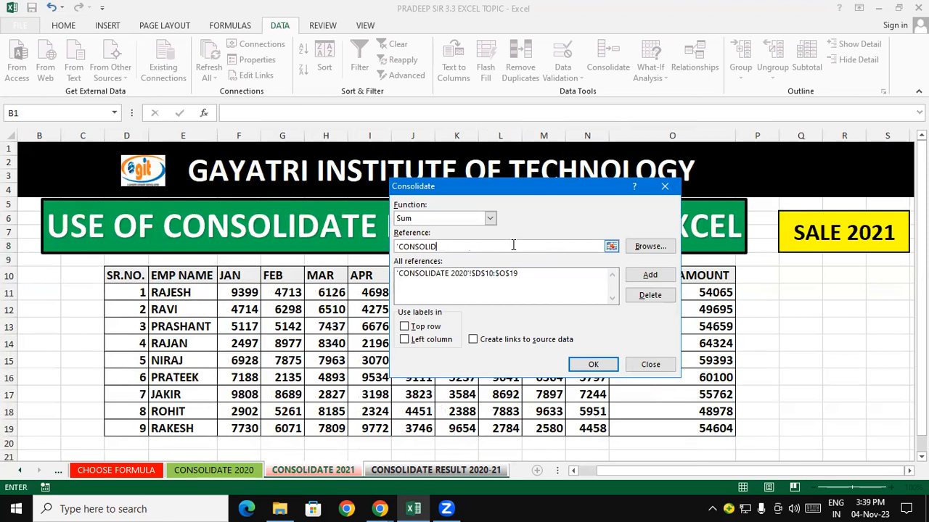
pyautogui.click(612, 246)
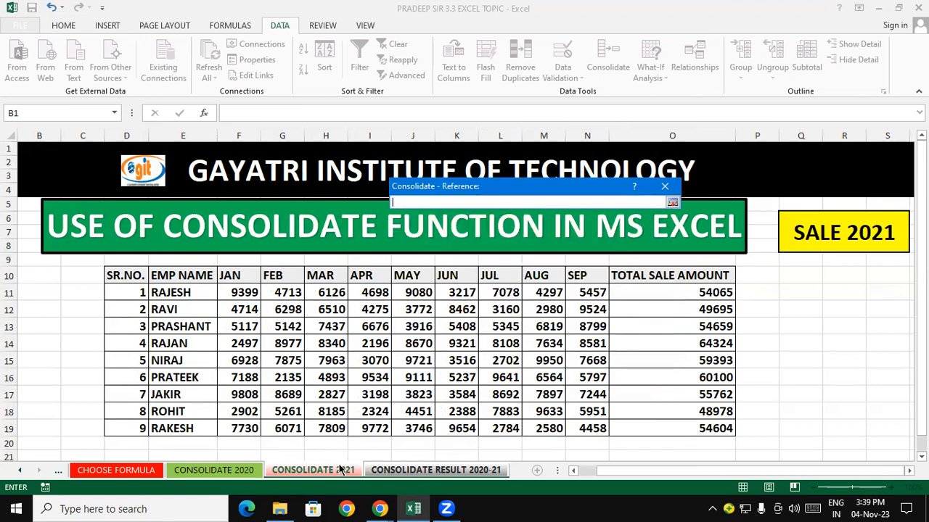
pyautogui.click(137, 278)
pyautogui.moveTo(137, 277); pyautogui.dragTo(684, 428)
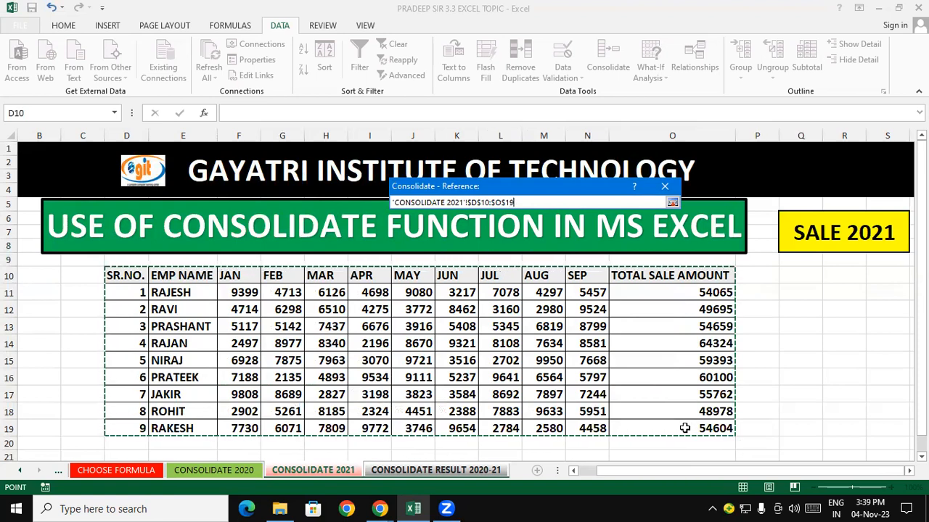
pyautogui.click(672, 204)
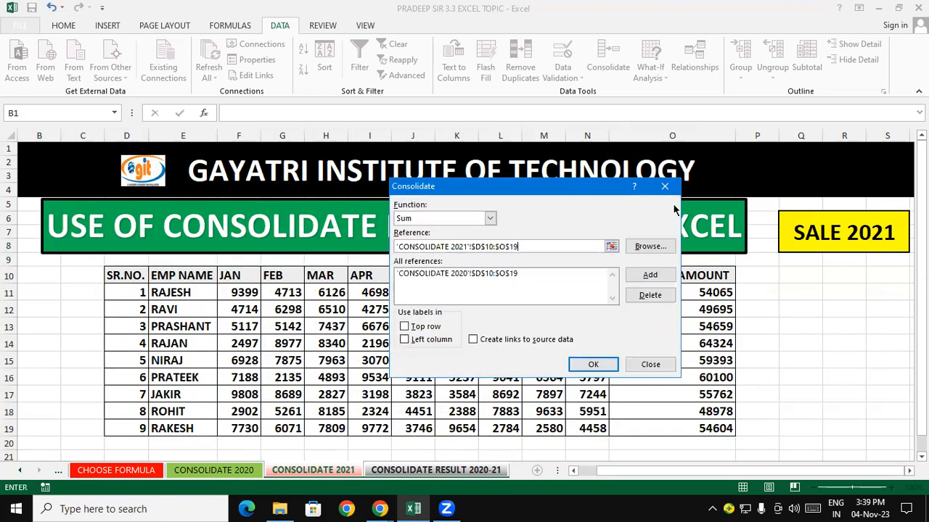
pyautogui.click(650, 275)
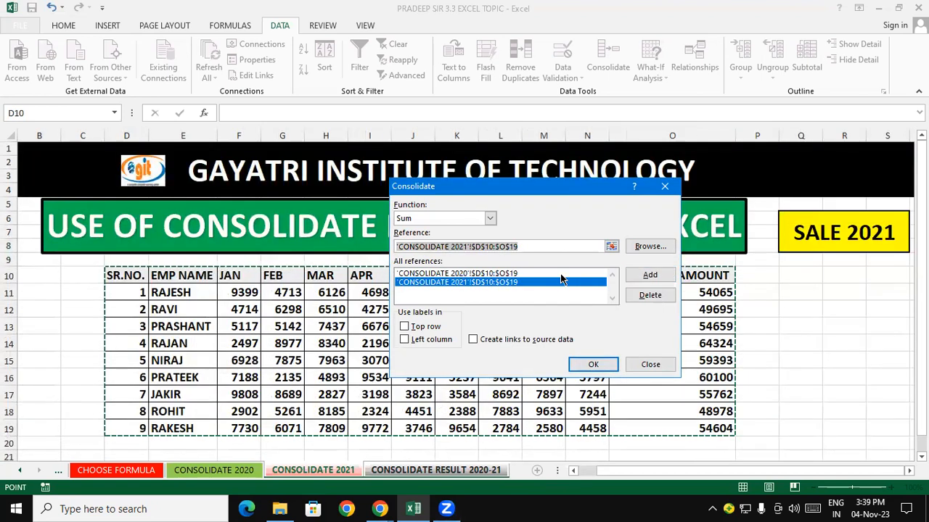
# - Consolidate with Sum into the result sheet using top row and left column labels and links to source data
pyautogui.click(557, 244)
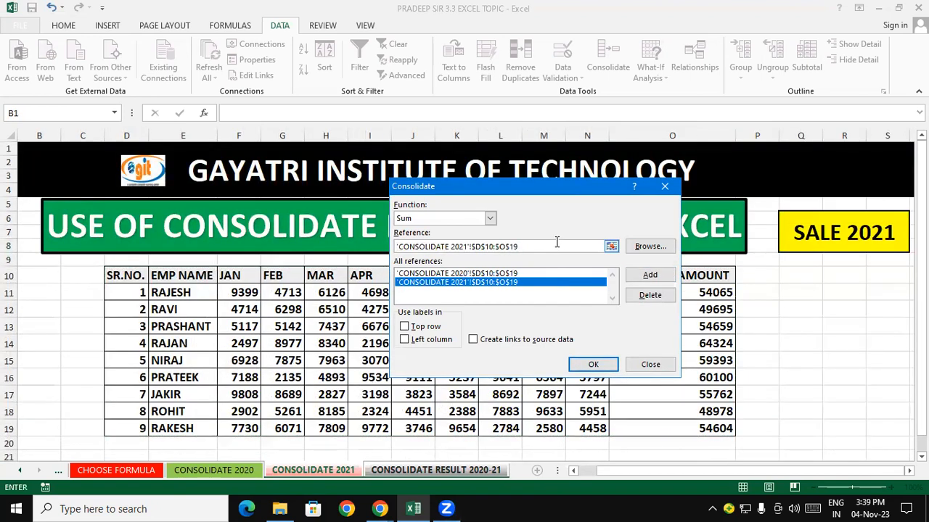
pyautogui.press('BackSpace')
pyautogui.press('BackSpace')
pyautogui.press('BackSpace')
pyautogui.press('BackSpace')
pyautogui.press('BackSpace')
pyautogui.press('BackSpace')
pyautogui.press('BackSpace')
pyautogui.press('BackSpace')
pyautogui.press('BackSpace')
pyautogui.press('BackSpace')
pyautogui.press('BackSpace')
pyautogui.press('BackSpace')
pyautogui.press('BackSpace')
pyautogui.press('BackSpace')
pyautogui.press('BackSpace')
pyautogui.press('BackSpace')
pyautogui.press('BackSpace')
pyautogui.press('BackSpace')
pyautogui.press('BackSpace')
pyautogui.press('BackSpace')
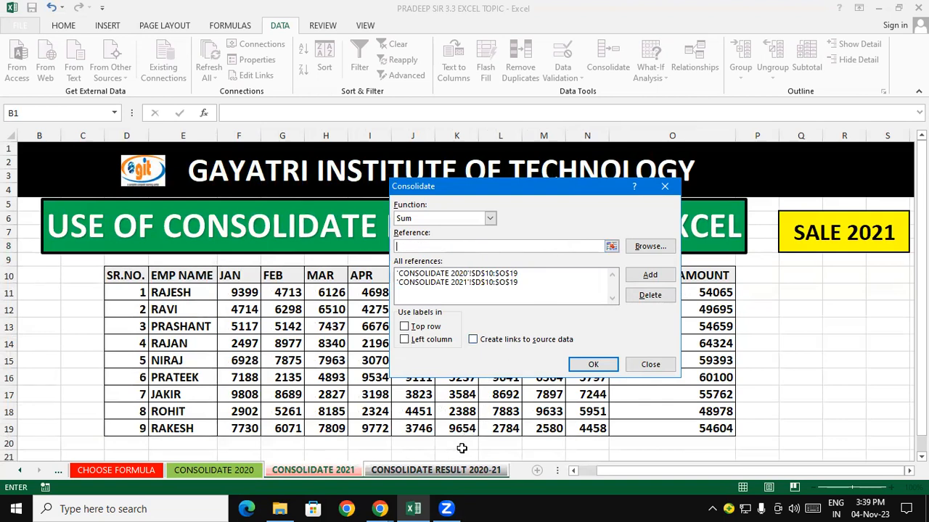
pyautogui.click(450, 476)
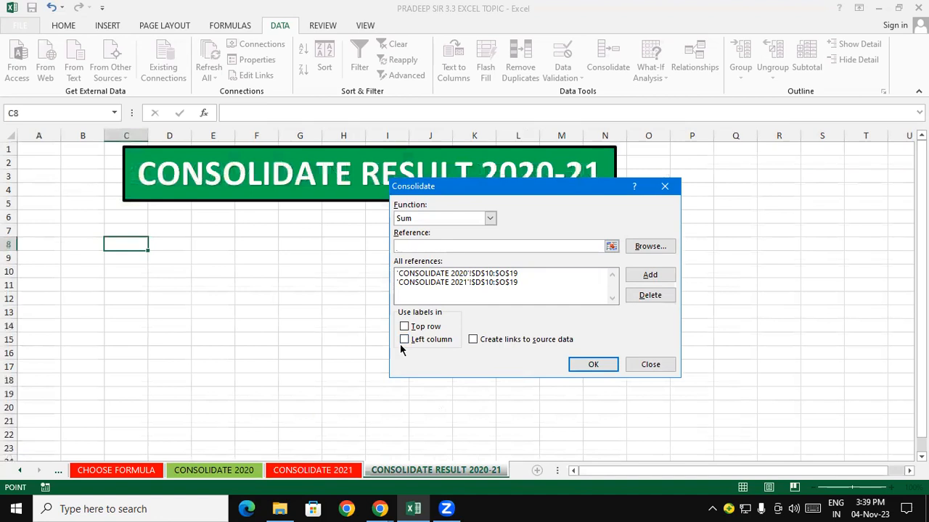
pyautogui.click(418, 327)
pyautogui.click(418, 341)
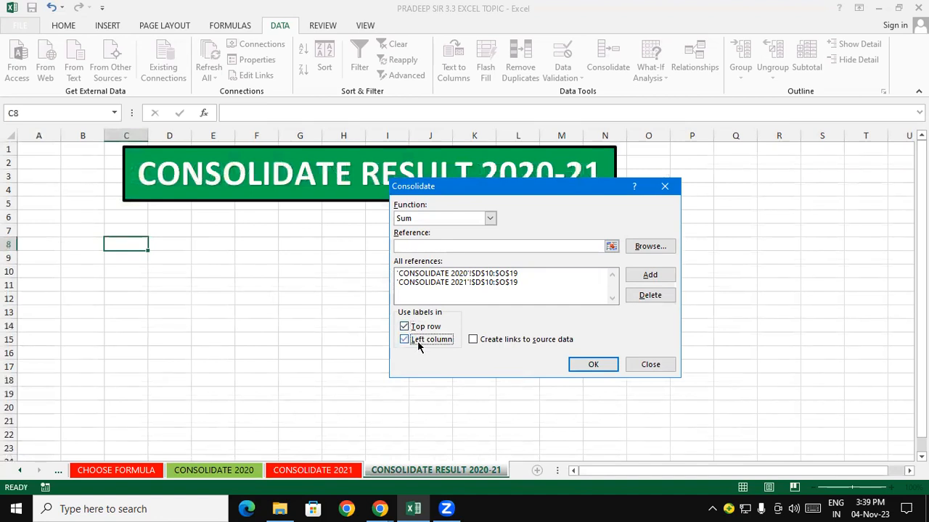
pyautogui.click(477, 340)
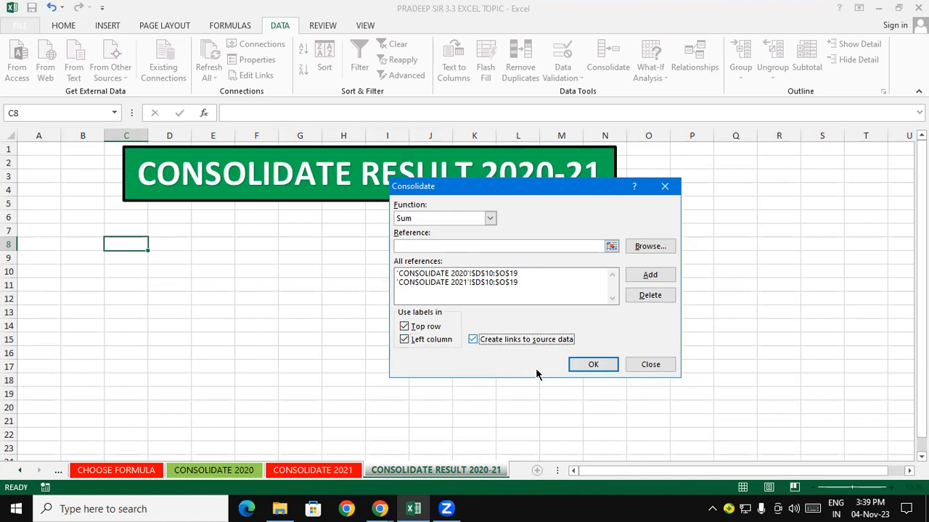
pyautogui.click(591, 365)
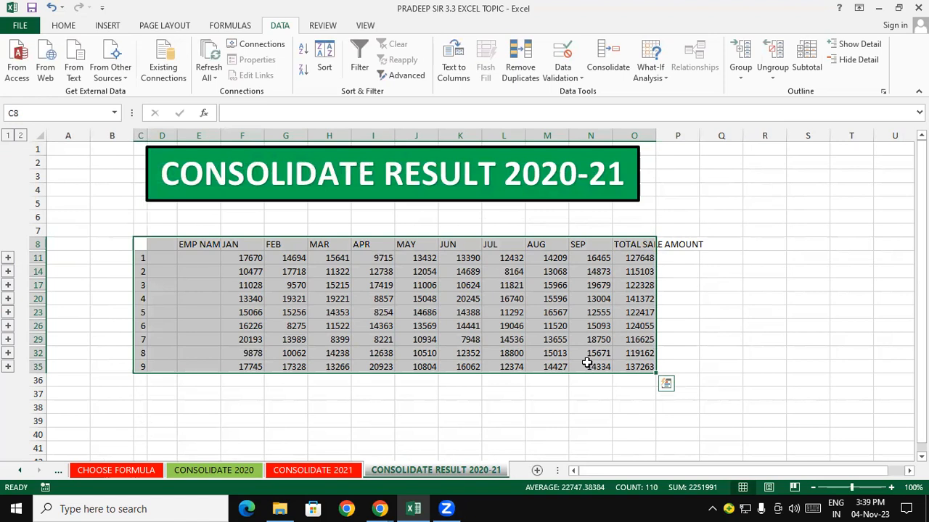
# - Autofit the widths of columns F to O on the result sheet
pyautogui.click(473, 432)
pyautogui.moveTo(242, 136); pyautogui.dragTo(663, 133)
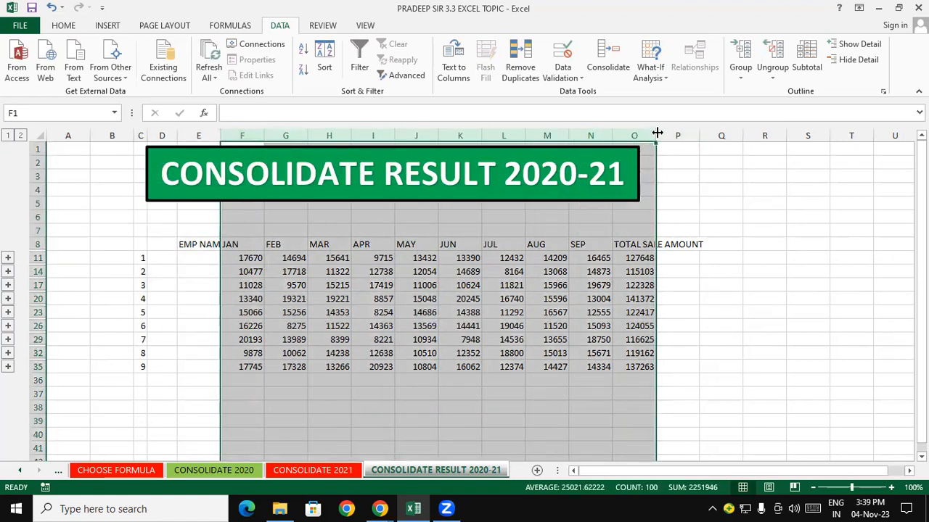
pyautogui.doubleClick(656, 134)
pyautogui.click(698, 252)
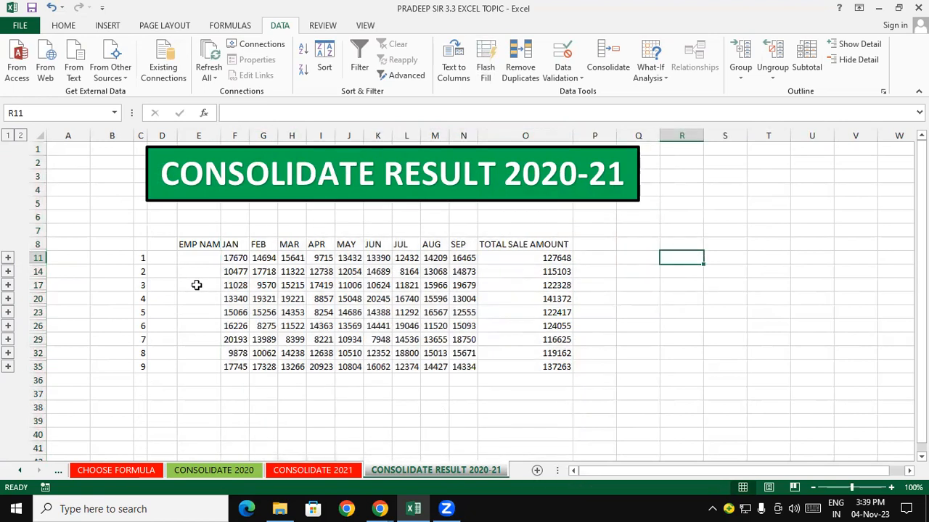
pyautogui.click(618, 313)
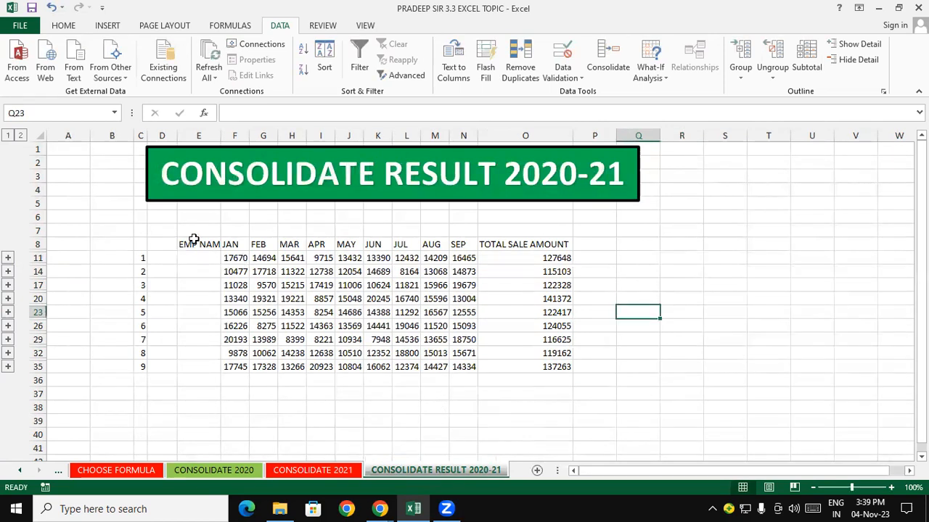
# - Increase the font size of the consolidated table E8:O35
pyautogui.click(193, 242)
pyautogui.click(208, 298)
pyautogui.moveTo(204, 245); pyautogui.dragTo(551, 370)
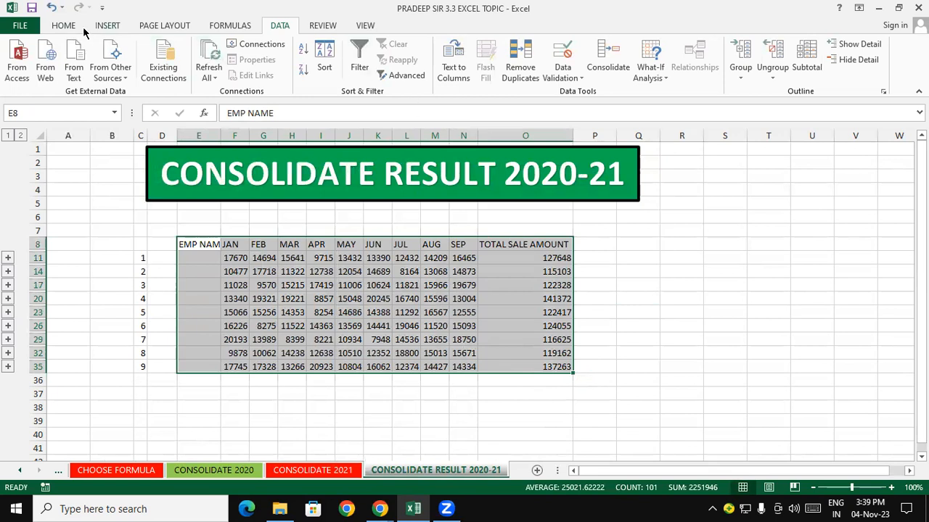
pyautogui.click(64, 26)
pyautogui.click(223, 51)
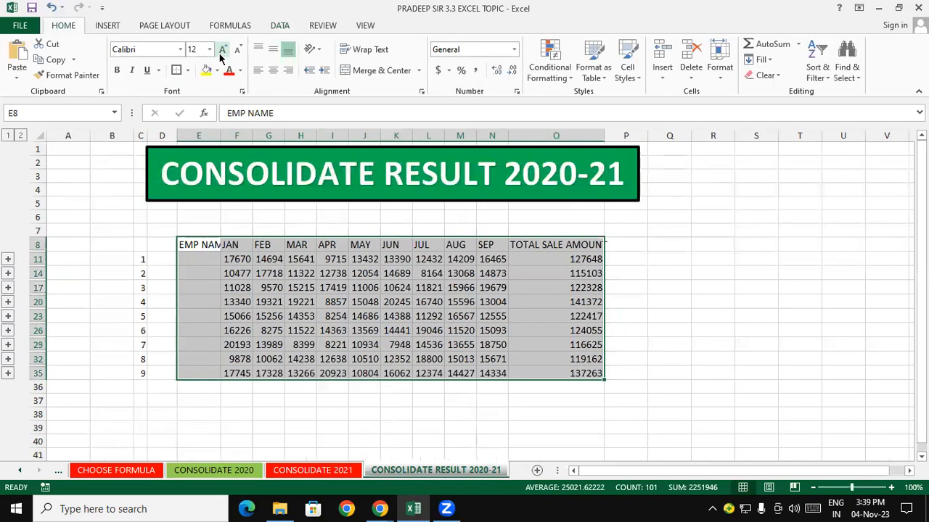
pyautogui.click(222, 53)
pyautogui.click(222, 53)
pyautogui.moveTo(800, 244); pyautogui.dragTo(733, 264)
# - Widen columns F to O to fit the enlarged figures
pyautogui.moveTo(253, 134); pyautogui.dragTo(684, 203)
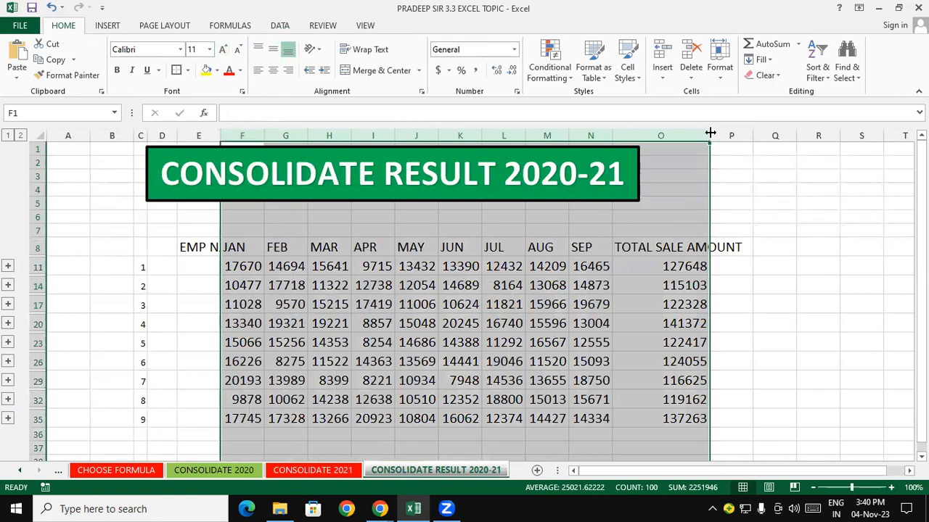
pyautogui.moveTo(711, 133); pyautogui.dragTo(748, 133)
pyautogui.click(789, 279)
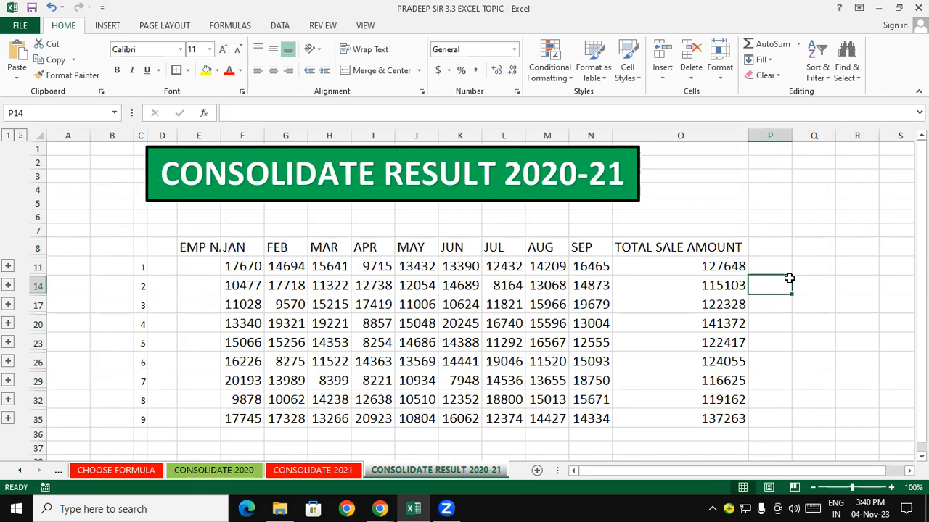
# - Compare the total formula in O11 of the result sheet with the one on CONSOLIDATE 2020
pyautogui.click(708, 266)
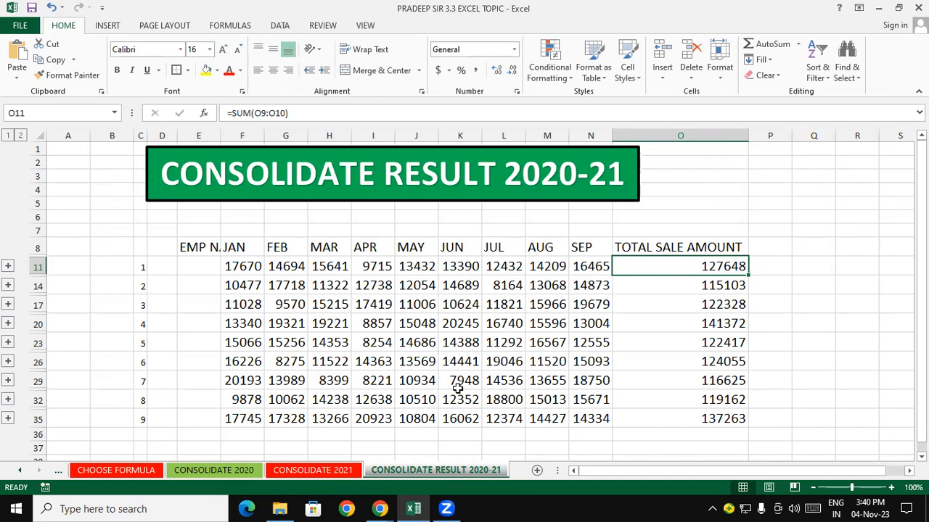
pyautogui.click(217, 475)
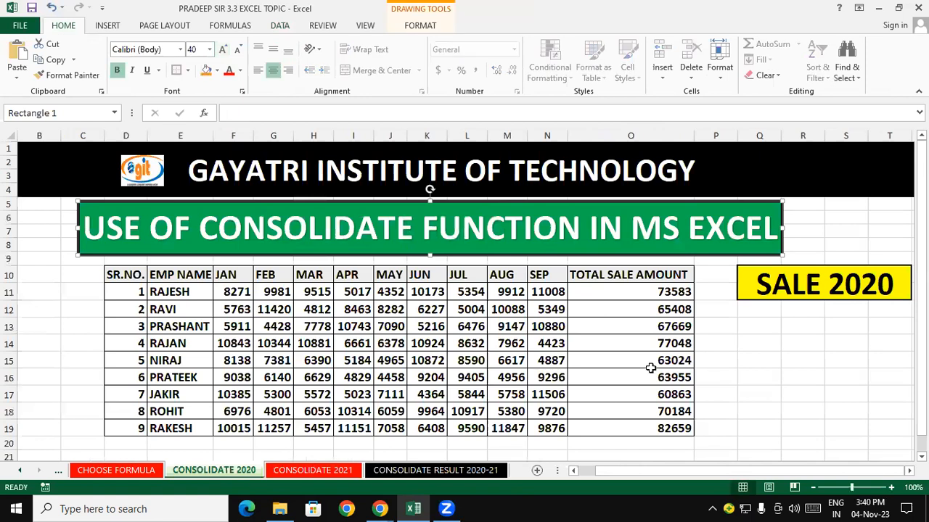
pyautogui.click(680, 292)
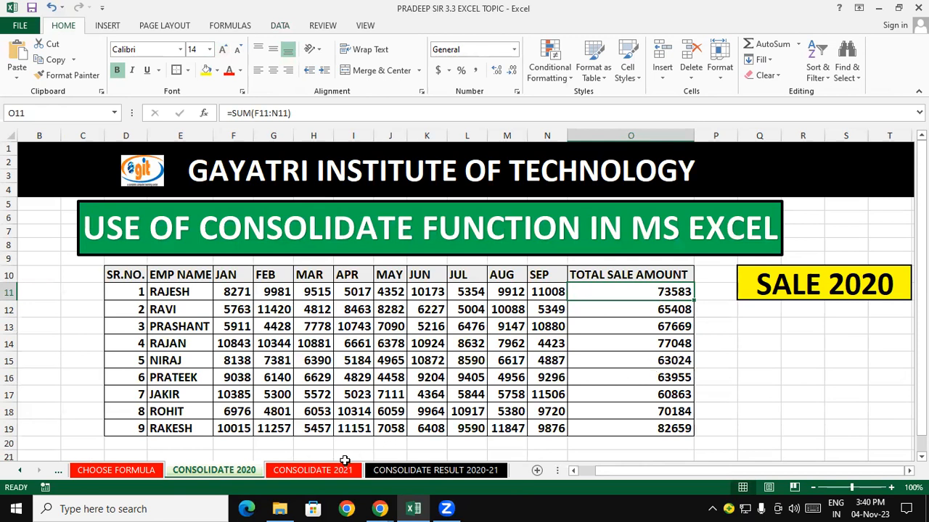
# - On the CONSOLIDATE 2021 sheet, enter =73583+54065 in Q11 to check the first employee's combined total
pyautogui.click(313, 471)
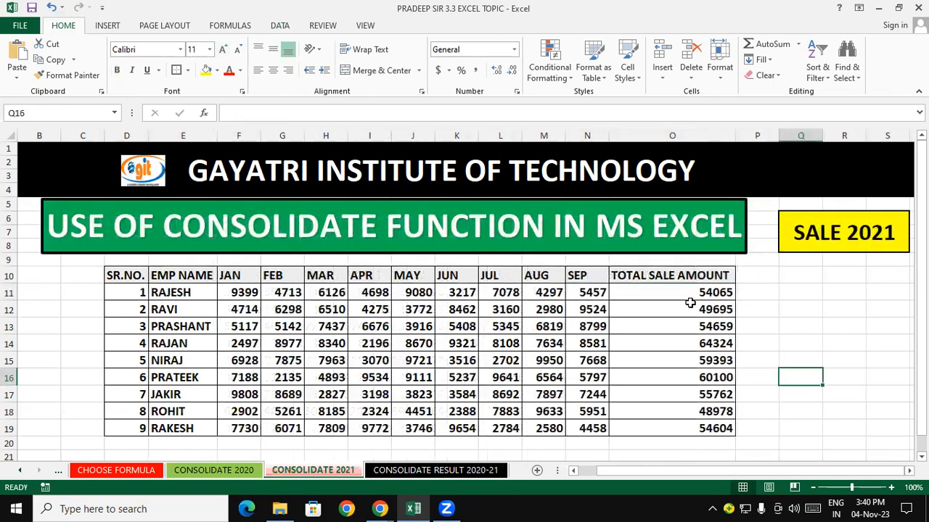
pyautogui.click(799, 288)
pyautogui.write('=')
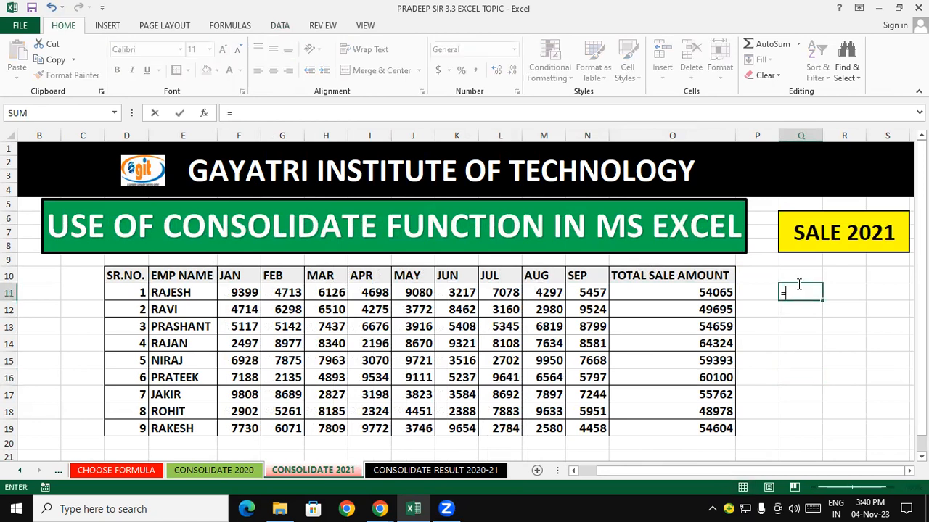
pyautogui.write('73583+54065')
pyautogui.press('Return')
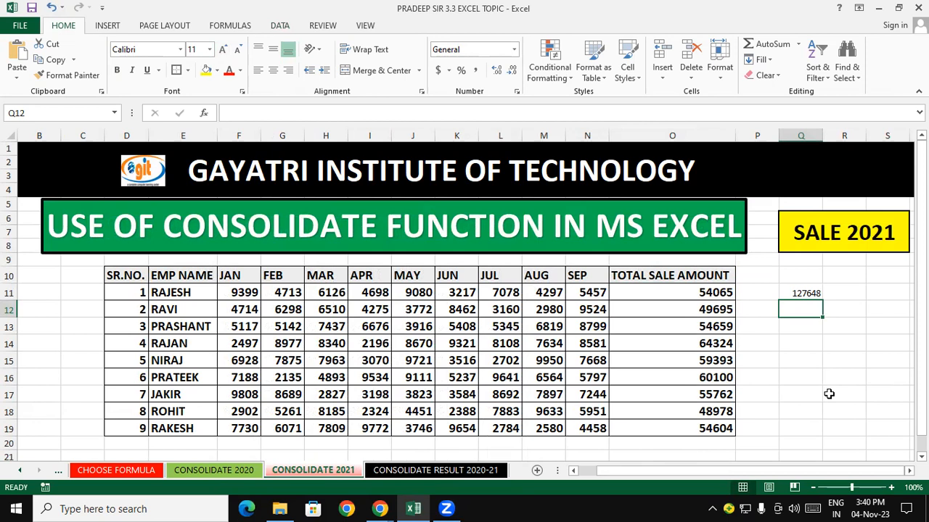
# - Enlarge the font of the check cell Q11 to 14
pyautogui.click(801, 290)
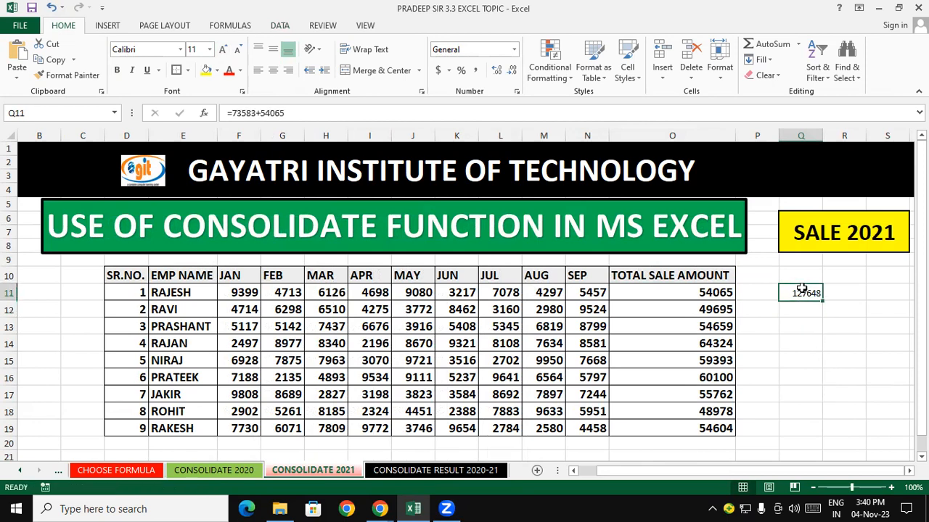
pyautogui.click(223, 49)
pyautogui.click(223, 49)
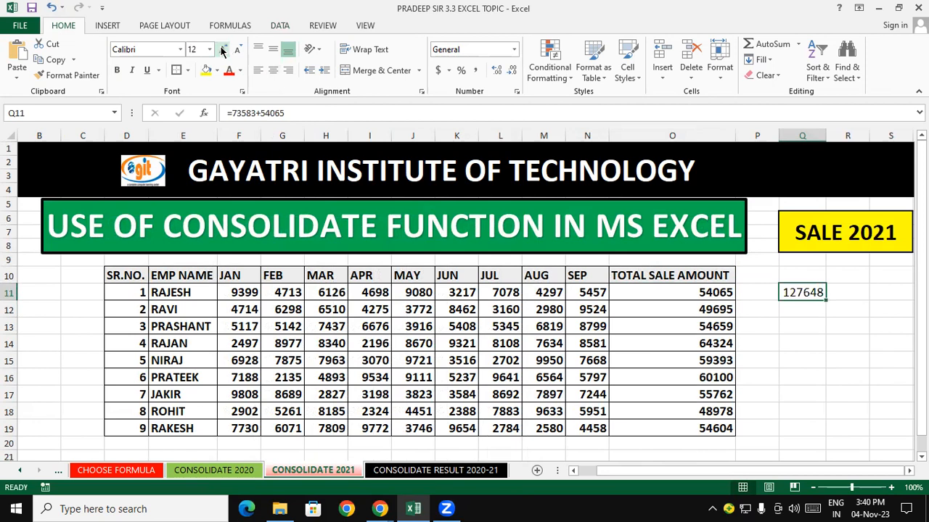
pyautogui.click(862, 412)
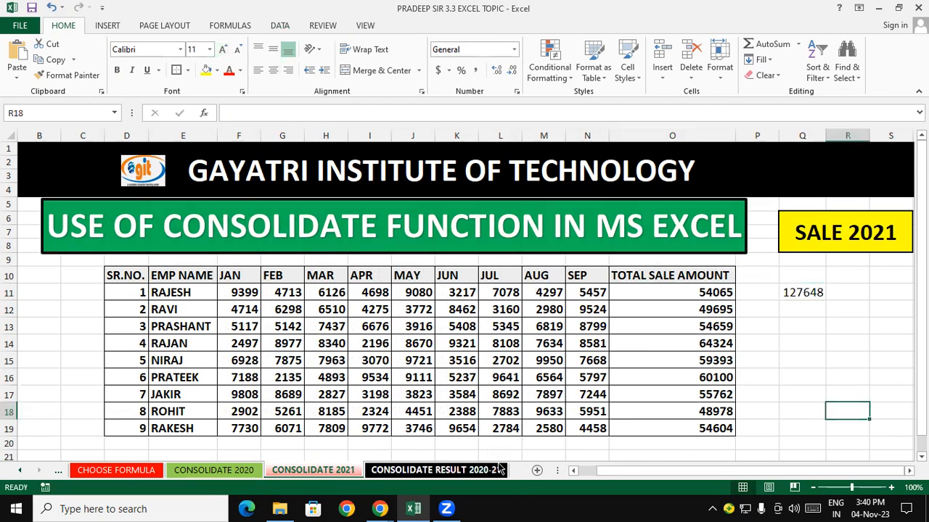
# - Examine the first employee's monthly figures and totals on the CONSOLIDATE RESULT 2020-21 sheet
pyautogui.click(497, 469)
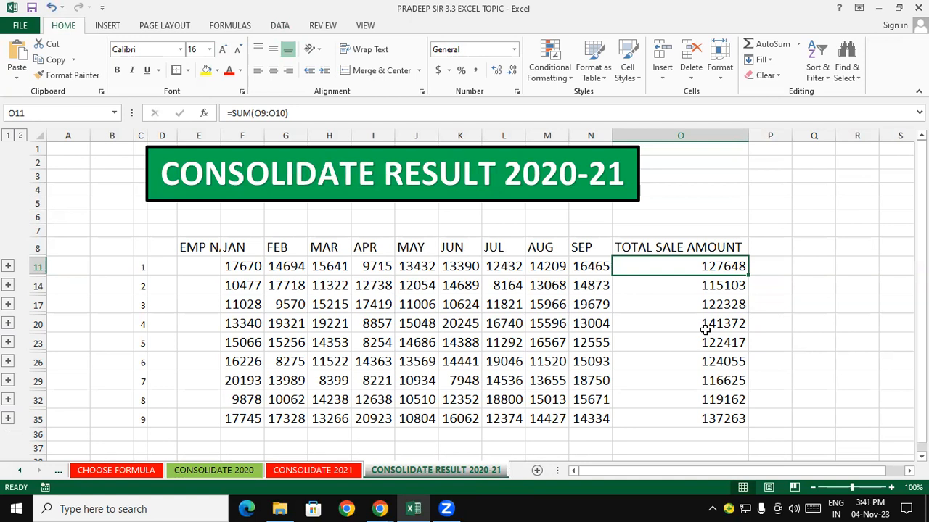
pyautogui.click(243, 265)
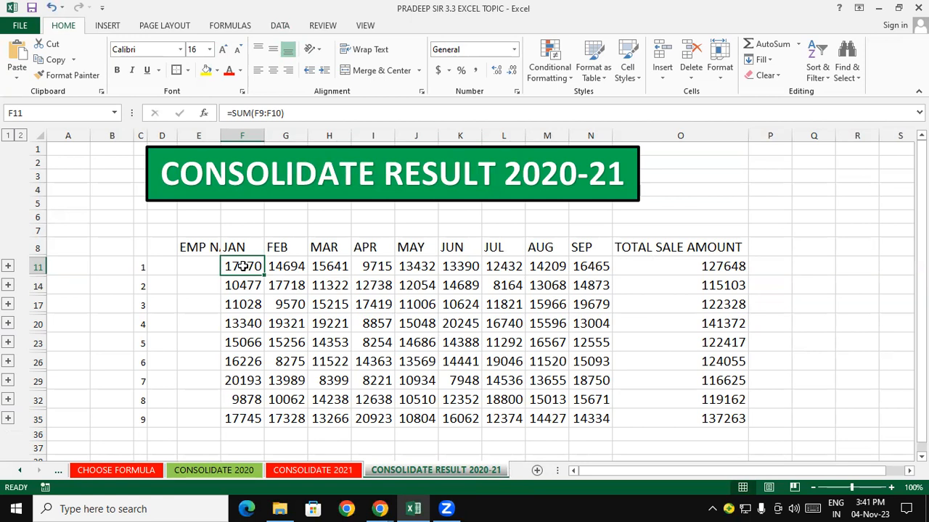
pyautogui.moveTo(243, 266); pyautogui.dragTo(628, 268)
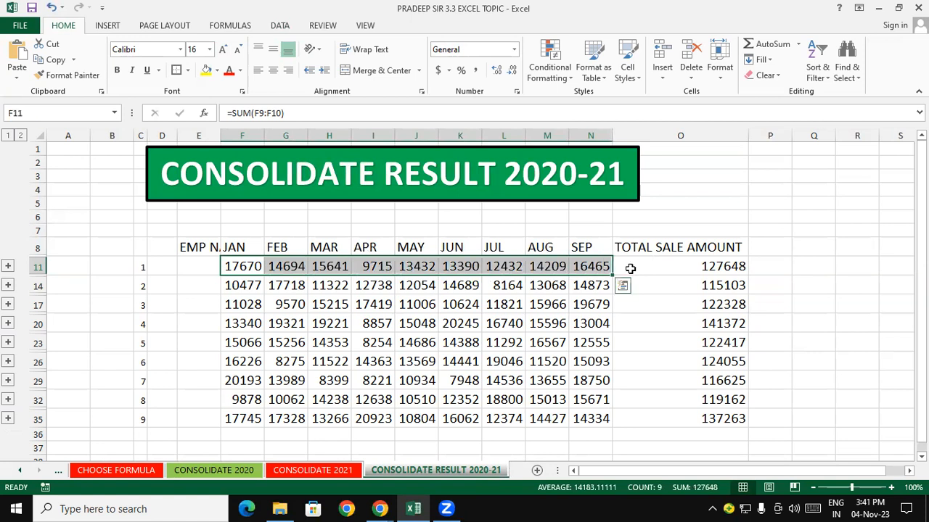
pyautogui.click(720, 262)
pyautogui.click(721, 285)
pyautogui.click(723, 307)
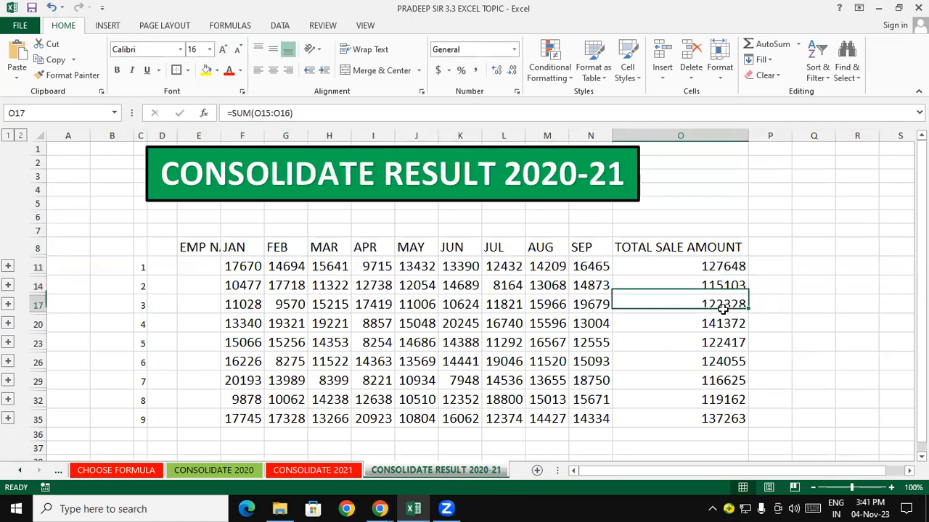
pyautogui.click(246, 270)
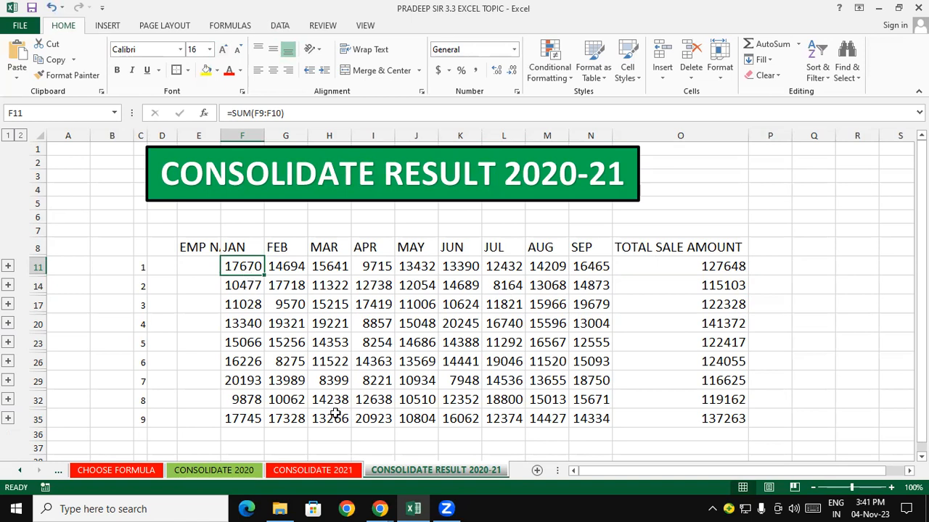
# - Enter =8271+9399 in Q14 of CONSOLIDATE 2021 to check the first employee's combined January sales
pyautogui.click(228, 472)
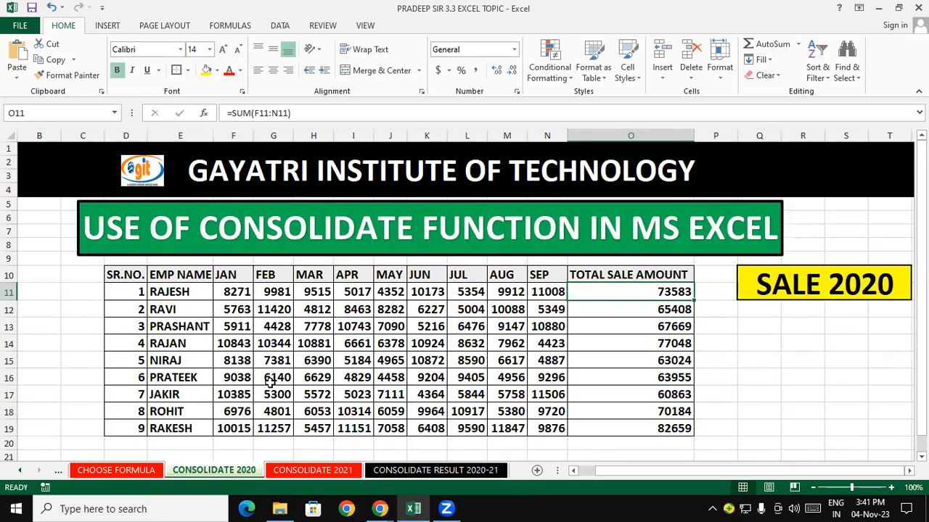
pyautogui.click(323, 470)
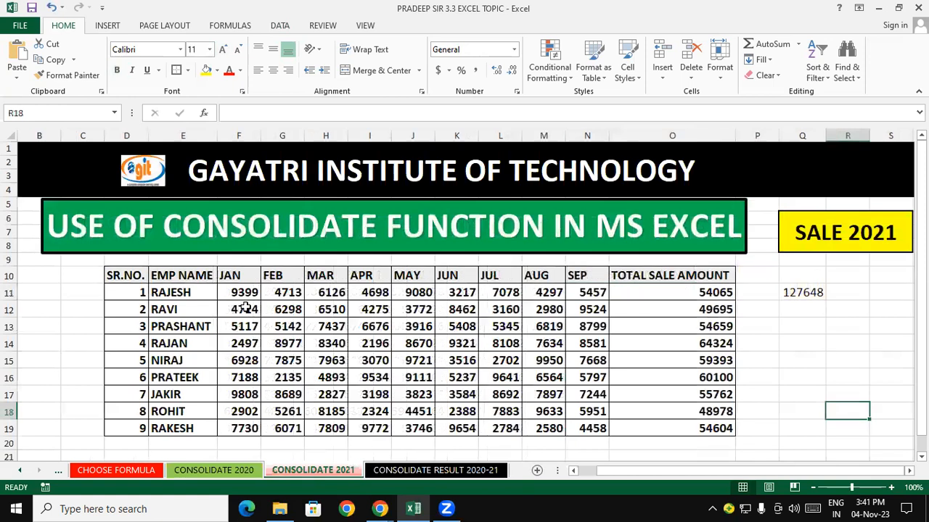
pyautogui.click(788, 338)
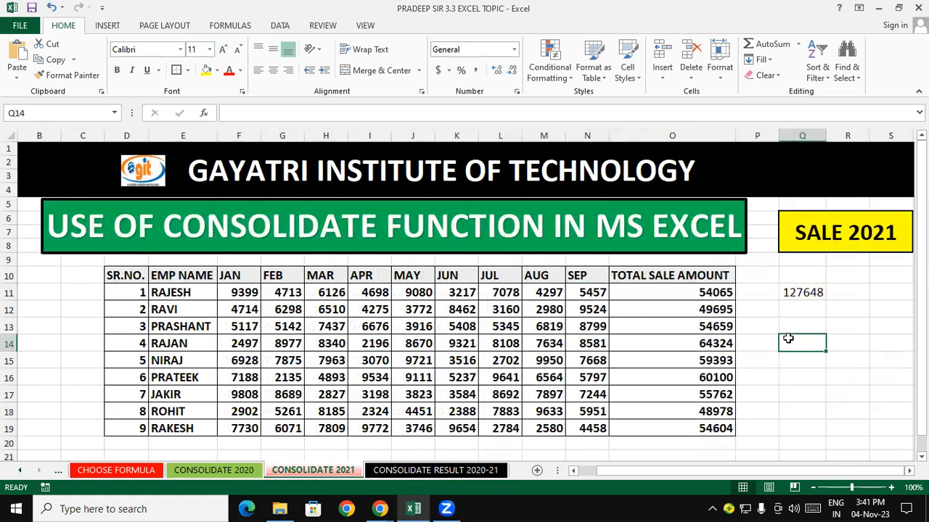
pyautogui.write('=8')
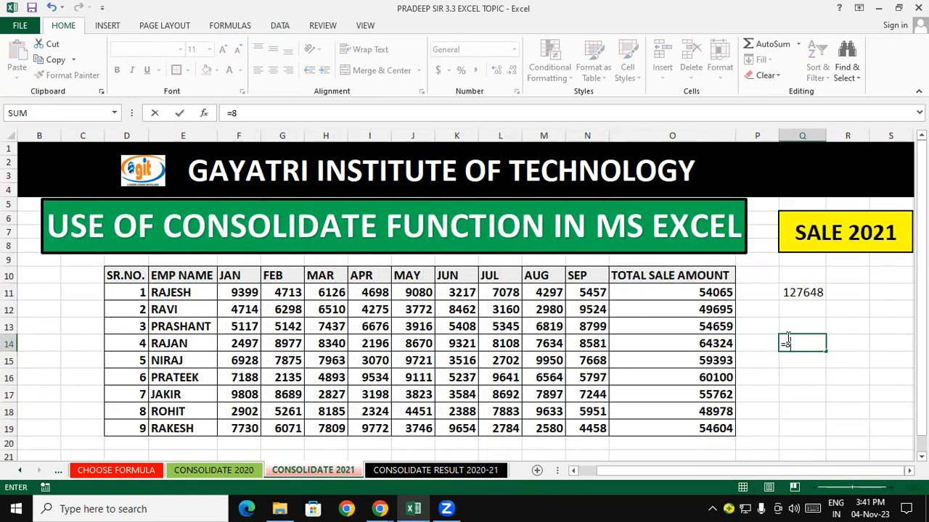
pyautogui.write('271+')
pyautogui.write('8799')
pyautogui.press('Return')
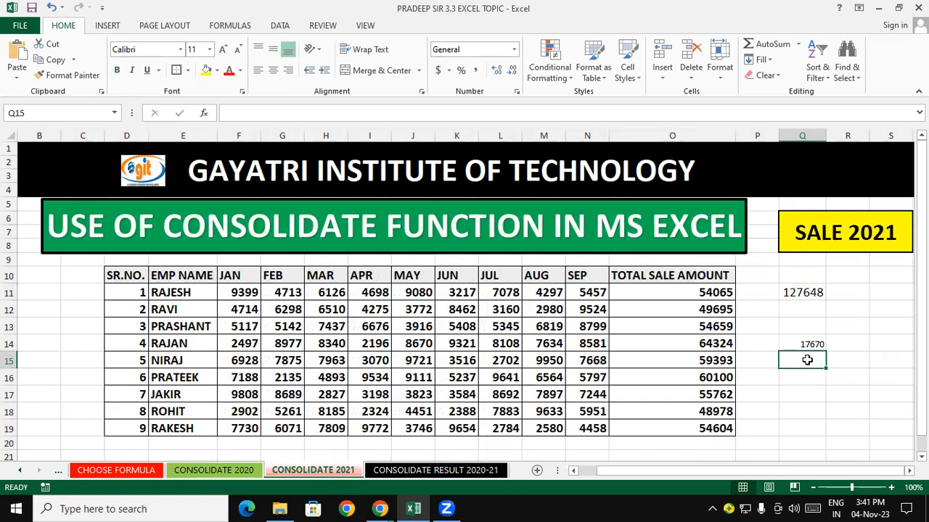
# - Enlarge the font of the check cell Q14 to 16
pyautogui.click(804, 344)
pyautogui.click(222, 50)
pyautogui.click(222, 50)
pyautogui.click(223, 50)
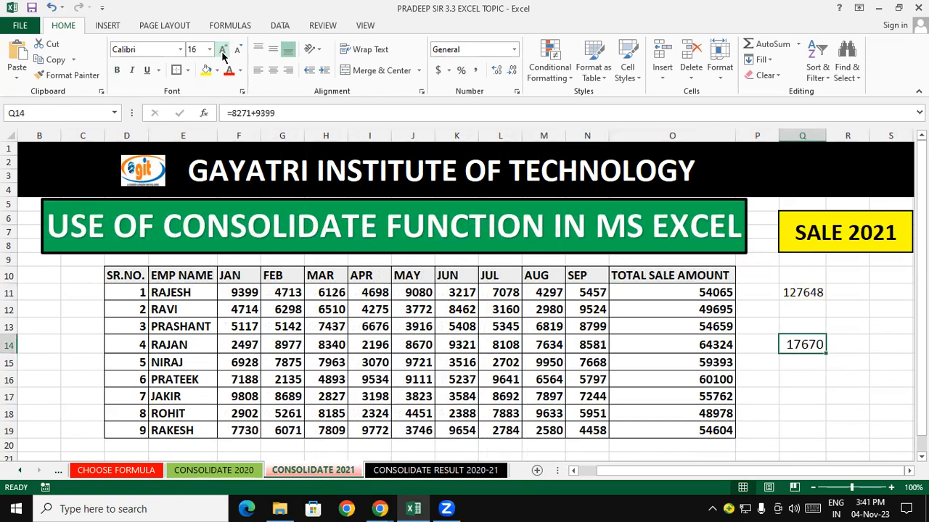
# - Autofit the width of column E on the CONSOLIDATE RESULT 2020-21 sheet
pyautogui.click(380, 473)
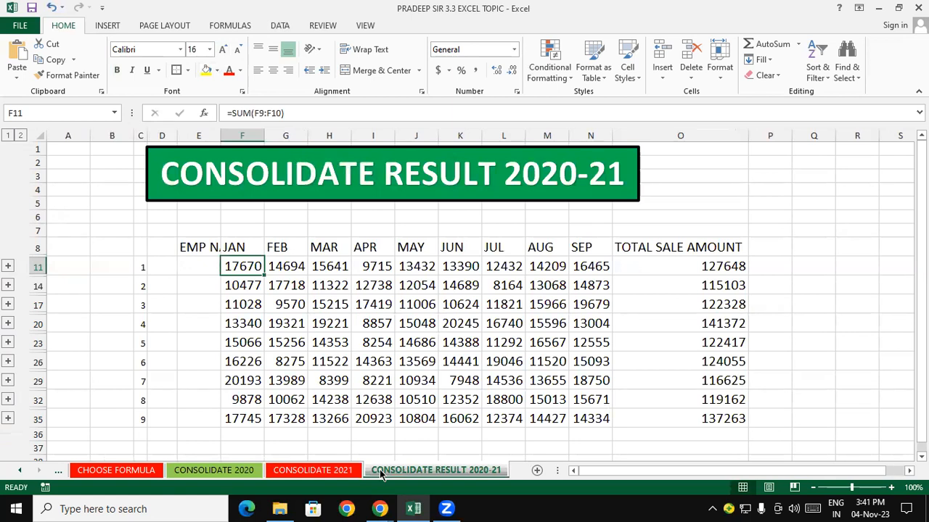
pyautogui.click(442, 367)
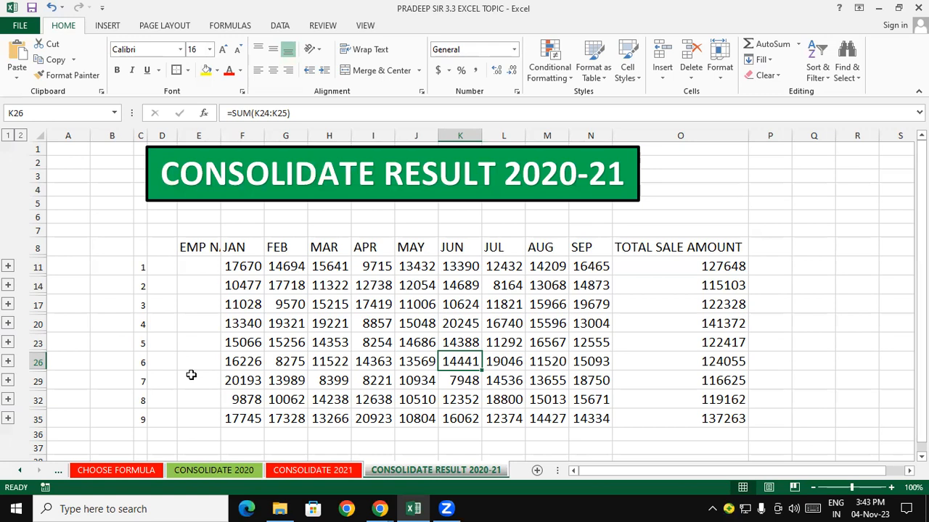
pyautogui.click(197, 267)
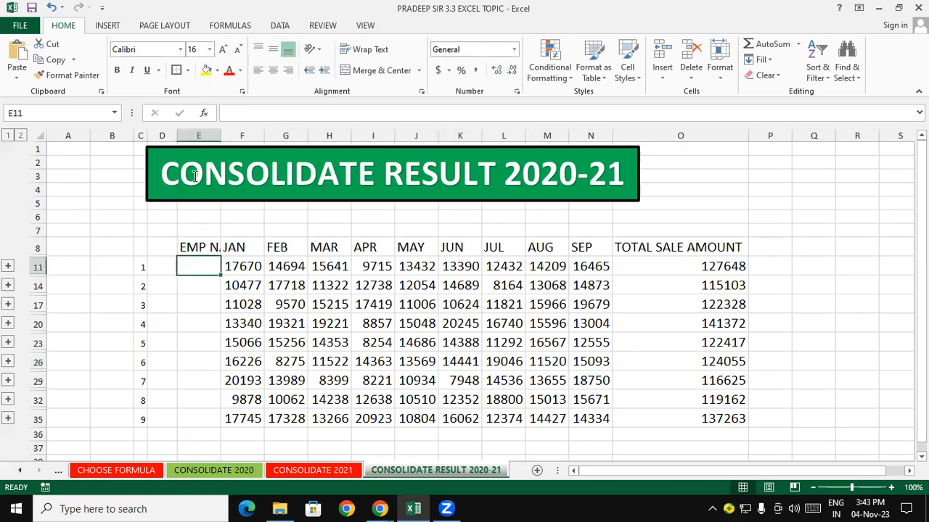
pyautogui.doubleClick(221, 132)
pyautogui.click(534, 323)
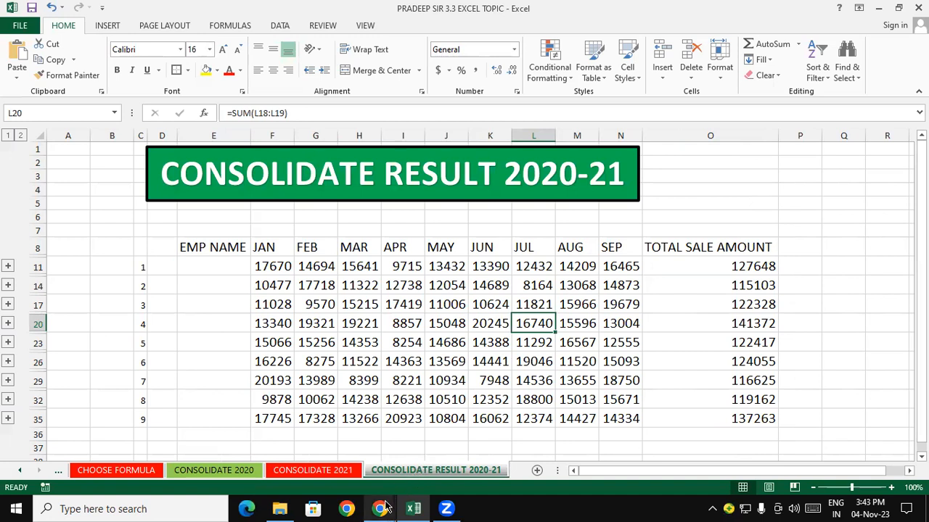
pyautogui.moveTo(385, 507)
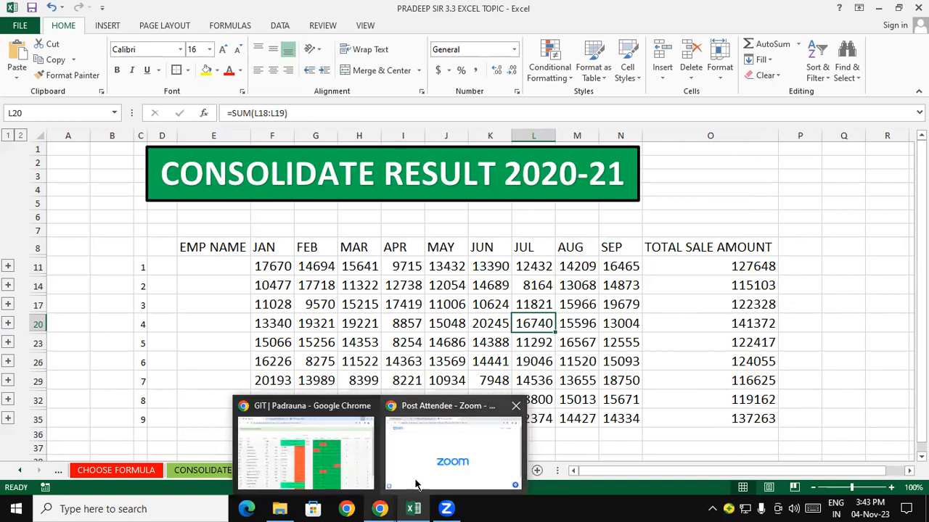